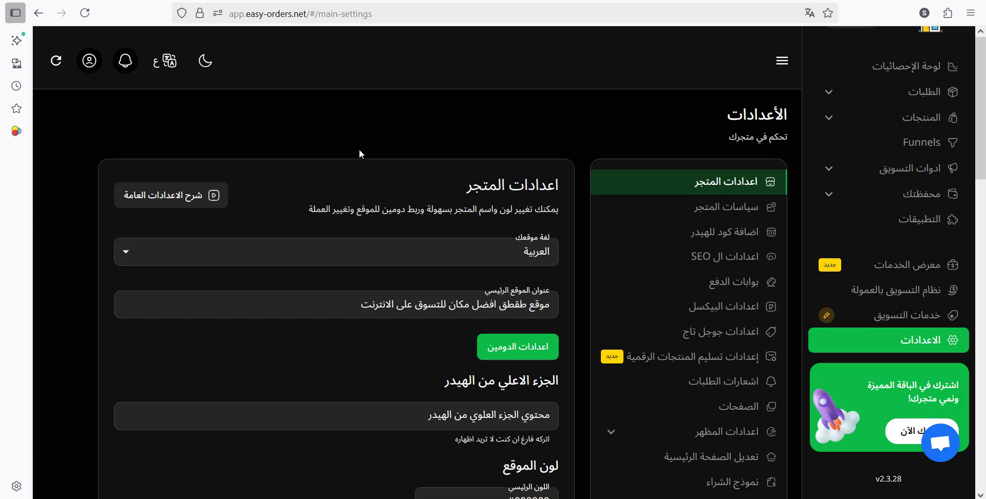
- Locate the header's top-section content setting, and open the live storefront at ta2ta2.myeasyorders.com
{"action": "scroll", "coordinate": [365, 155], "scroll_direction": "down", "scroll_amount": 5}
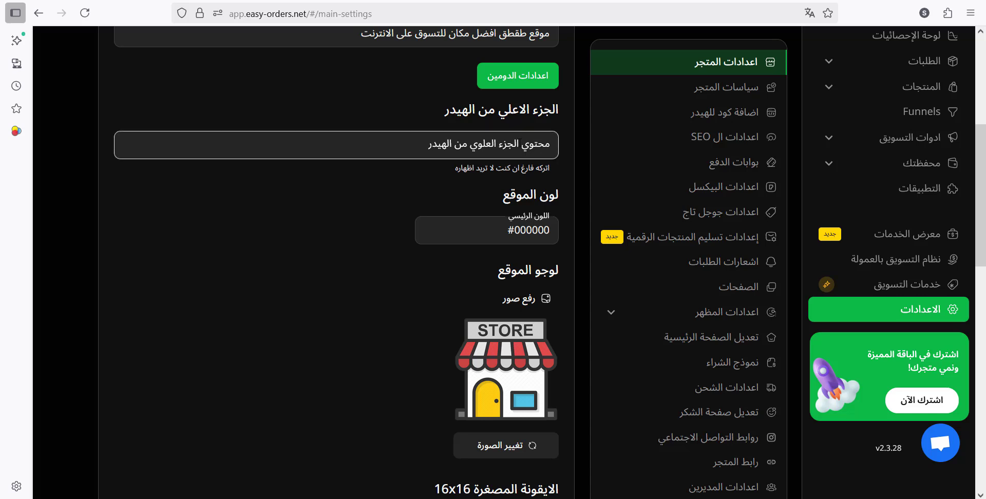
{"action": "left_click", "coordinate": [489, 144]}
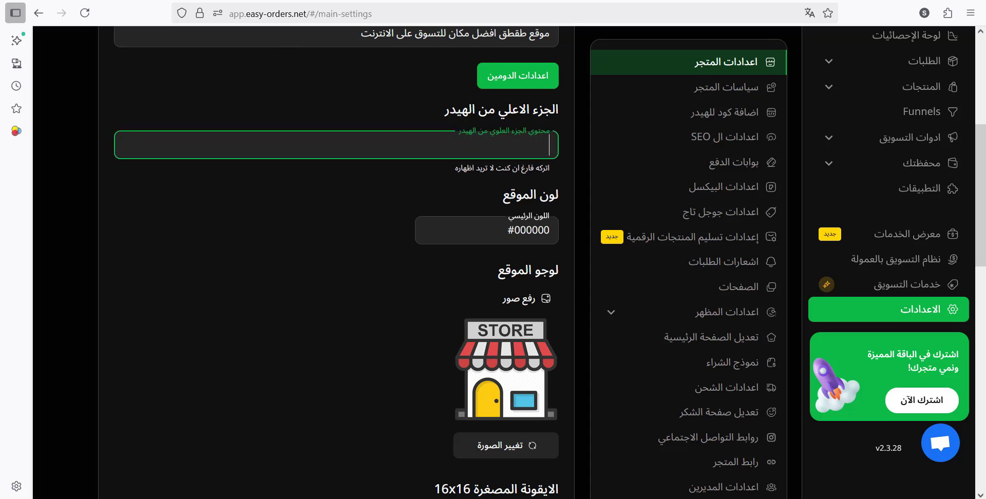
{"action": "scroll", "coordinate": [700, 124], "scroll_direction": "up", "scroll_amount": 5}
{"action": "middle_click", "coordinate": [852, 60]}
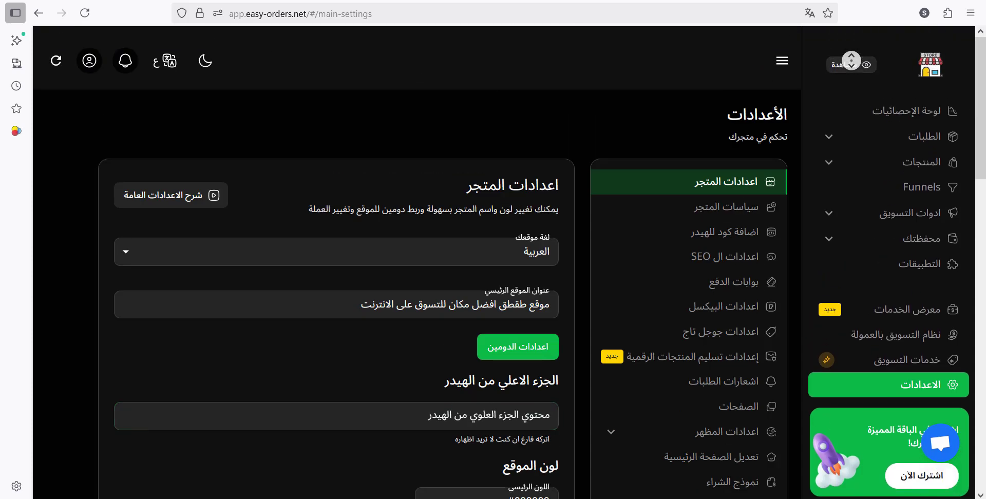
{"action": "left_click", "coordinate": [802, 76]}
{"action": "left_click", "coordinate": [846, 56]}
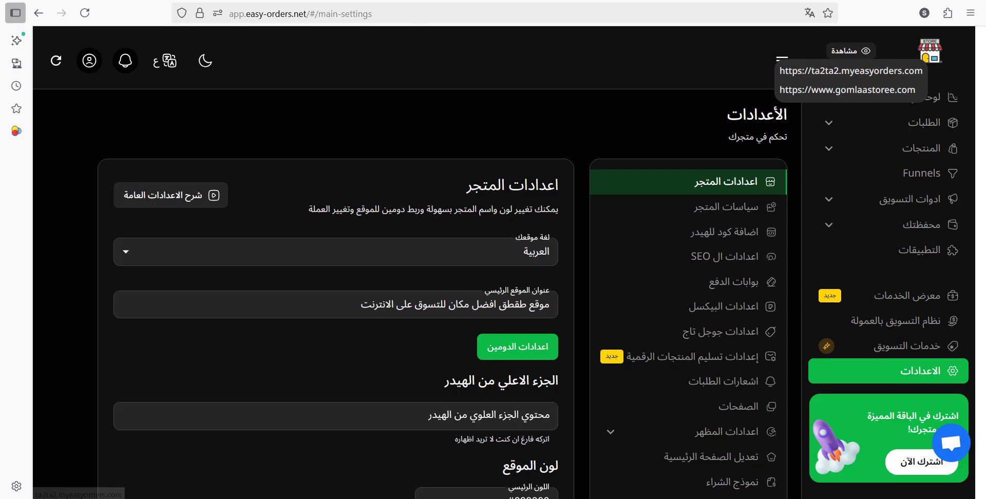
{"action": "left_click", "coordinate": [848, 70]}
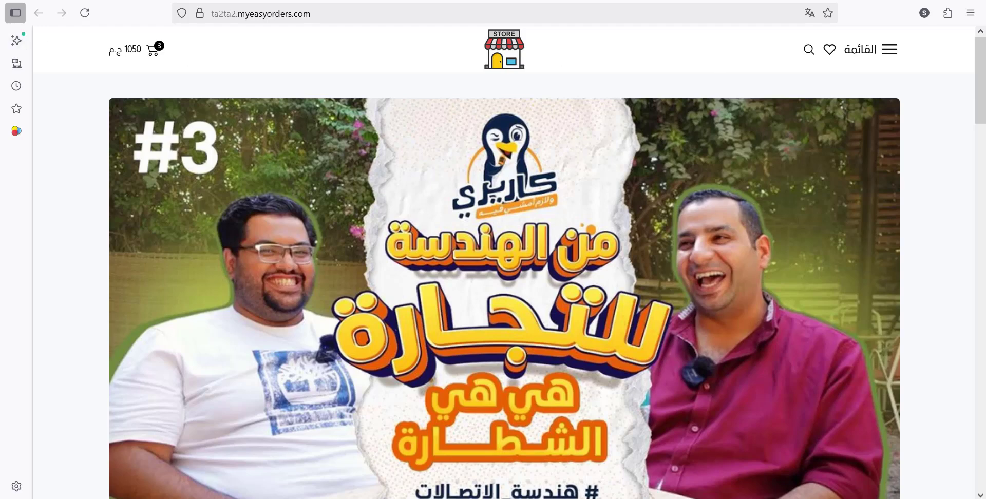
- Set the header's top-section content in the store settings to "أطلب الأن و تمتع بشحن مجانى لجميع المحافظات" and save
{"action": "left_click", "coordinate": [329, 0]}
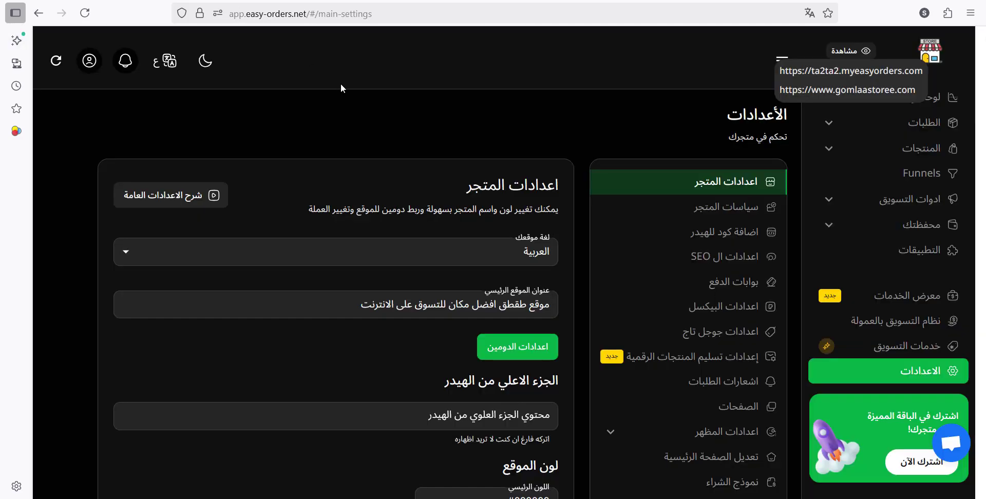
{"action": "left_click", "coordinate": [531, 412]}
{"action": "left_click", "coordinate": [531, 417]}
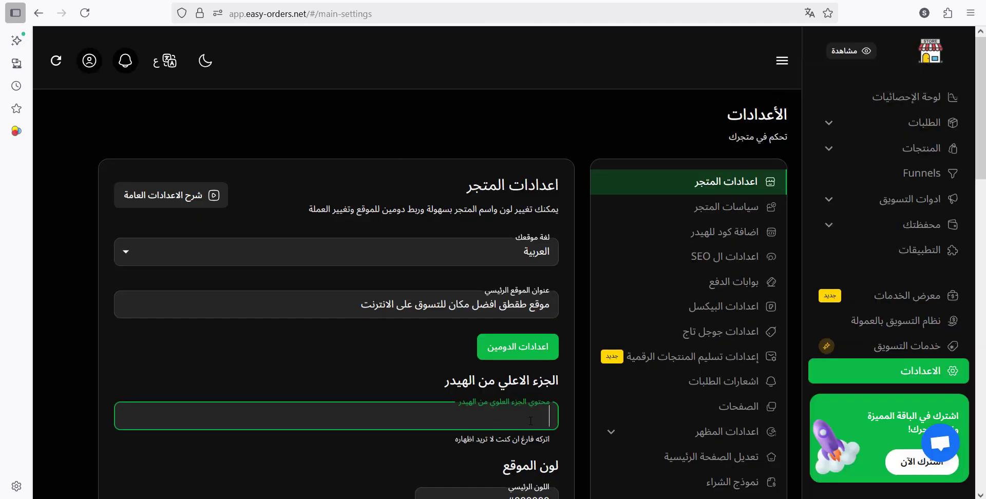
{"action": "type", "text": "أطلب الأن و تمتع بشحن مج"}
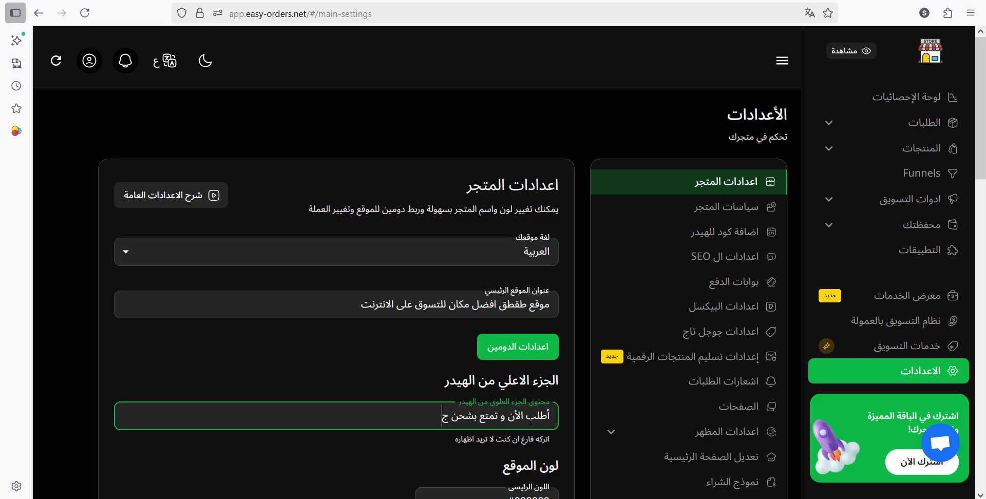
{"action": "type", "text": "انى لجميع المخاظفا"}
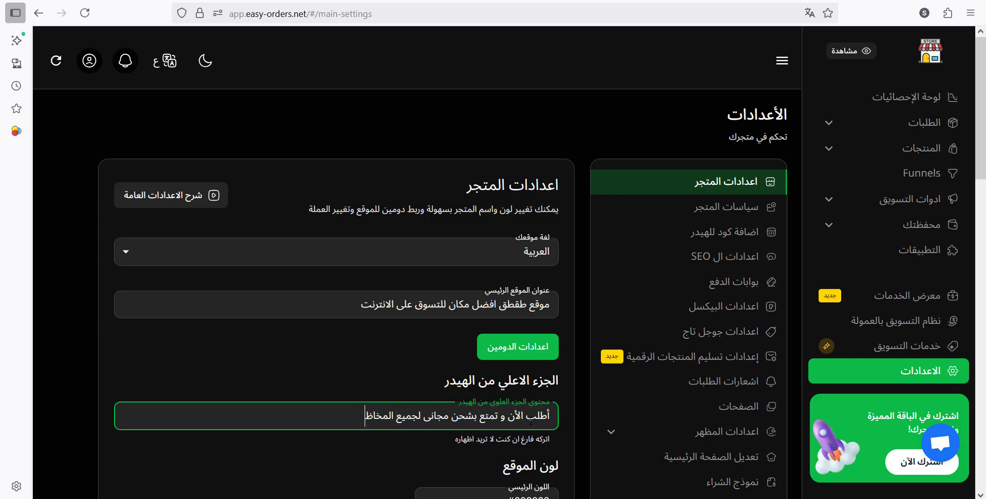
{"action": "key", "text": "BackSpace"}
{"action": "key", "text": "BackSpace"}
{"action": "key", "text": "BackSpace"}
{"action": "type", "text": "حافظات"}
{"action": "scroll", "coordinate": [301, 234], "scroll_direction": "down", "scroll_amount": 15}
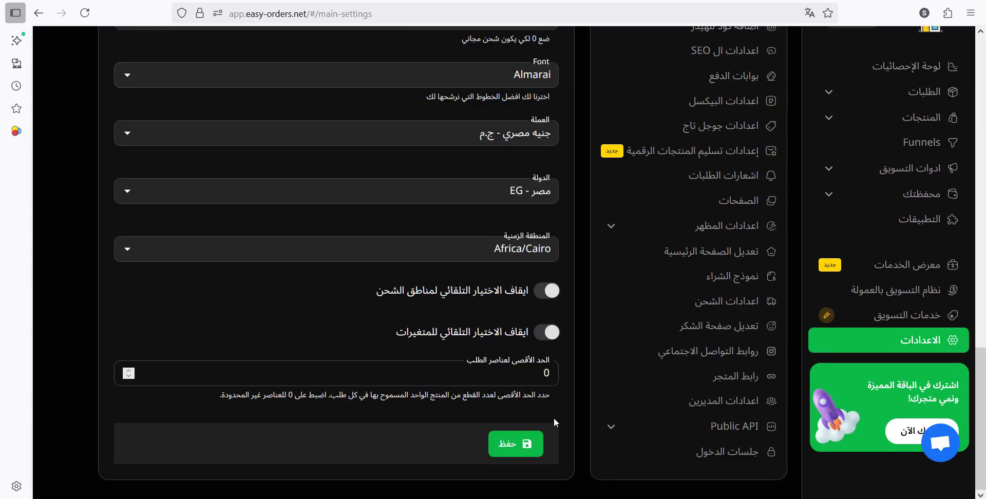
{"action": "left_click", "coordinate": [523, 451]}
- Reload the storefront home page and check the announcement bar above the header
{"action": "left_click", "coordinate": [208, 1]}
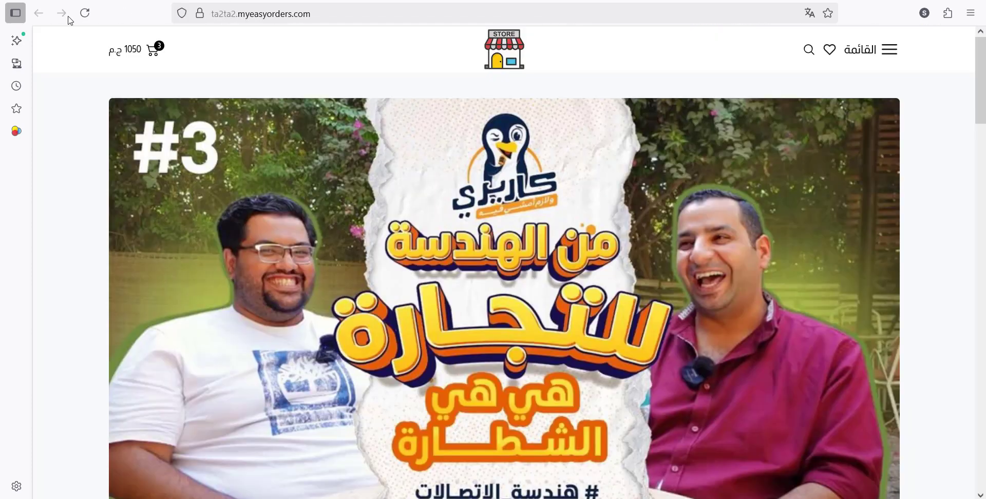
{"action": "left_click", "coordinate": [84, 14]}
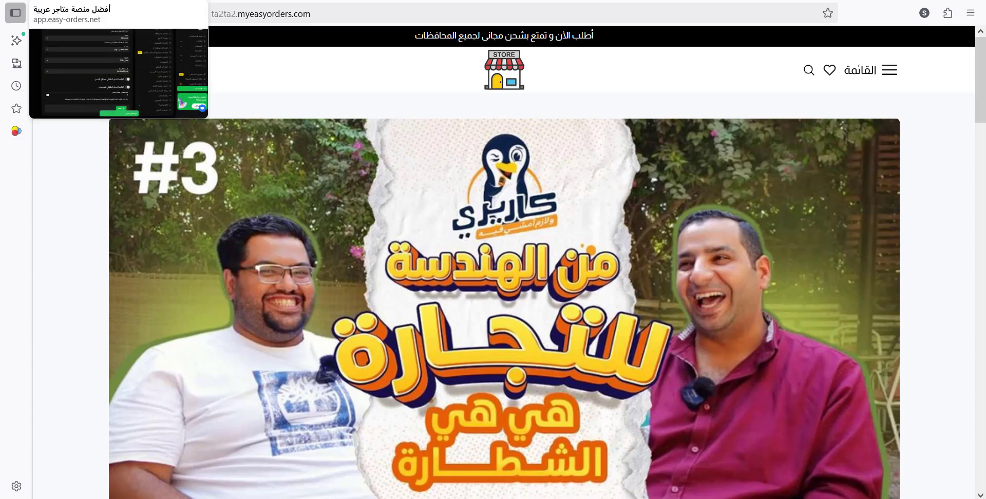
{"action": "left_click", "coordinate": [119, 1]}
{"action": "scroll", "coordinate": [350, 164], "scroll_direction": "up", "scroll_amount": 10}
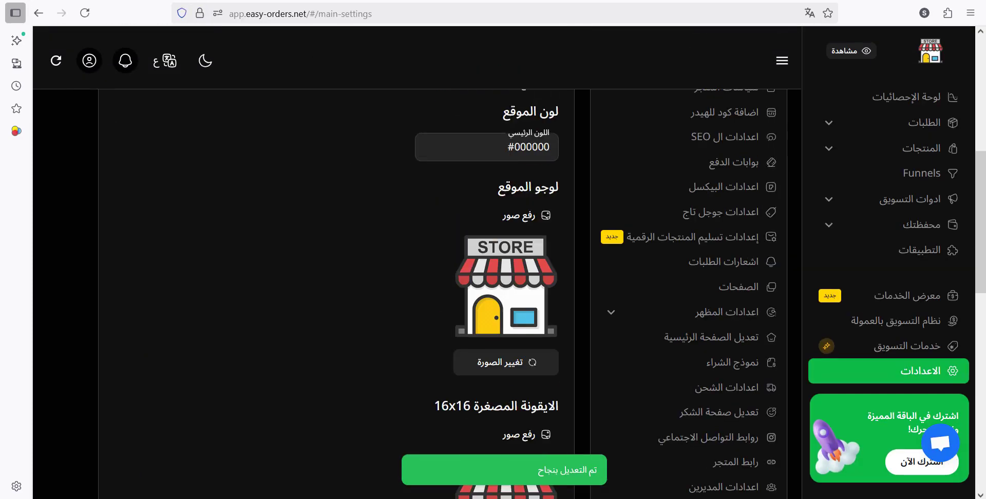
{"action": "left_click", "coordinate": [236, 1]}
{"action": "scroll", "coordinate": [673, 104], "scroll_direction": "down", "scroll_amount": 1}
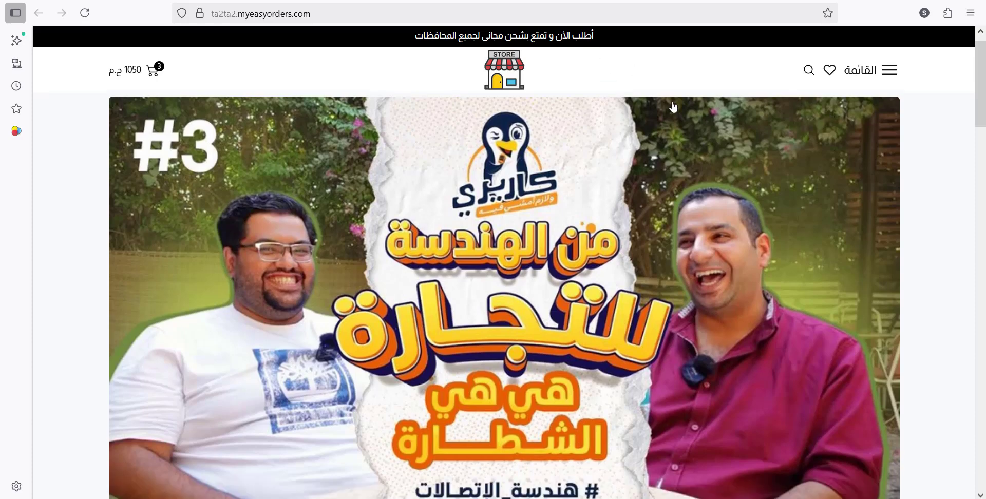
- Open the ترنج محير and ترنج رجالى مشجر product pages from the storefront home page to check their headers
{"action": "scroll", "coordinate": [674, 107], "scroll_direction": "down", "scroll_amount": 5}
{"action": "left_click", "coordinate": [406, 224]}
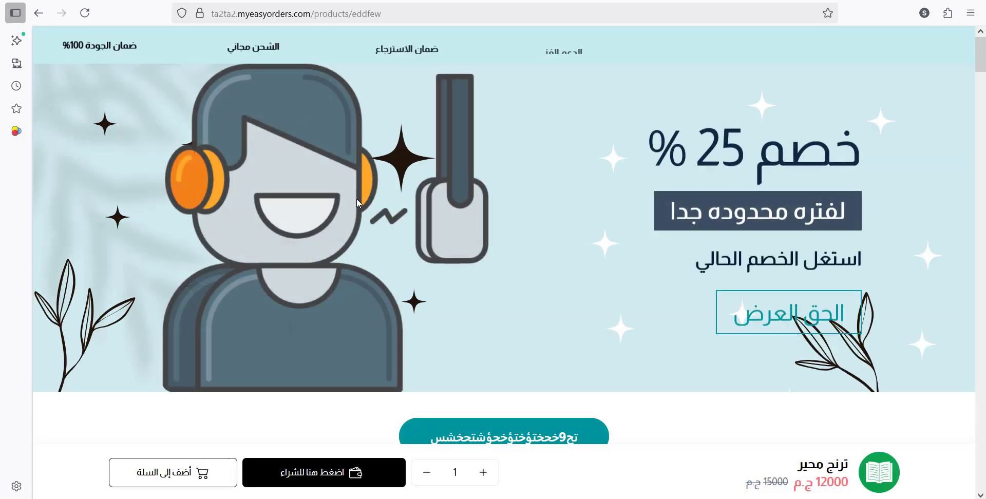
{"action": "left_click", "coordinate": [39, 13]}
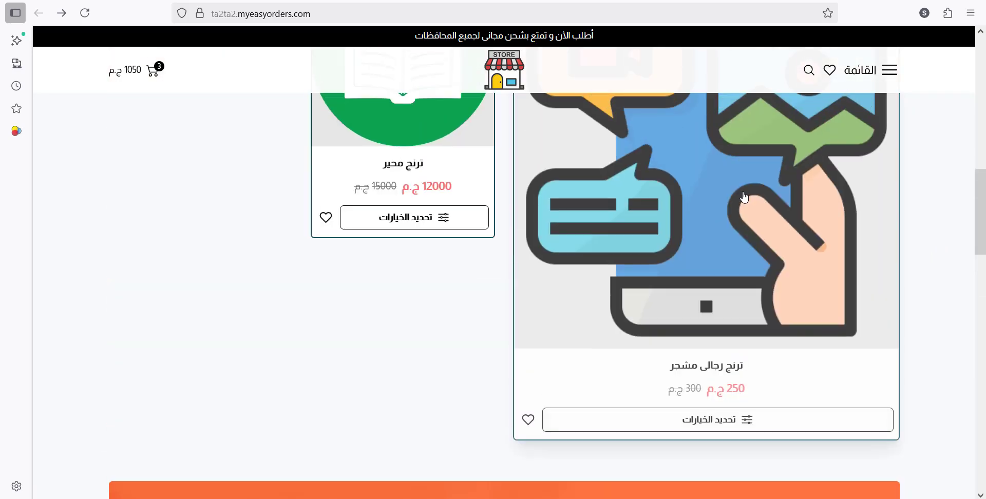
{"action": "left_click", "coordinate": [612, 206]}
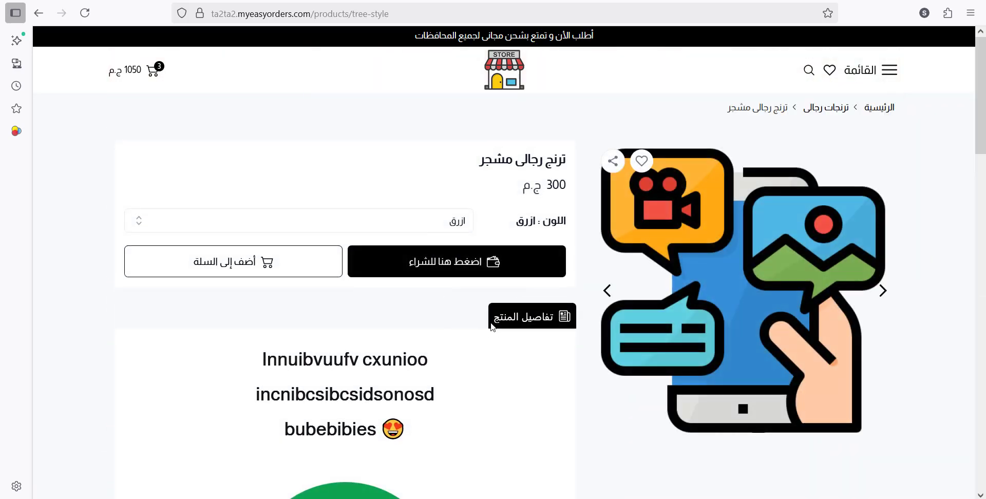
{"action": "scroll", "coordinate": [524, 154], "scroll_direction": "down", "scroll_amount": 7}
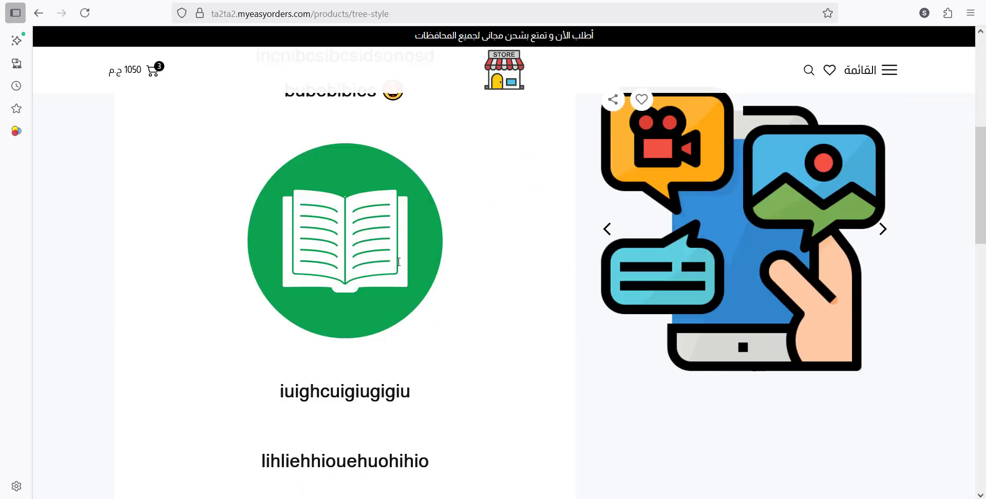
{"action": "scroll", "coordinate": [396, 264], "scroll_direction": "up", "scroll_amount": 7}
- Return to the store settings and review the header content, site color and logo sections
{"action": "left_click", "coordinate": [86, 0]}
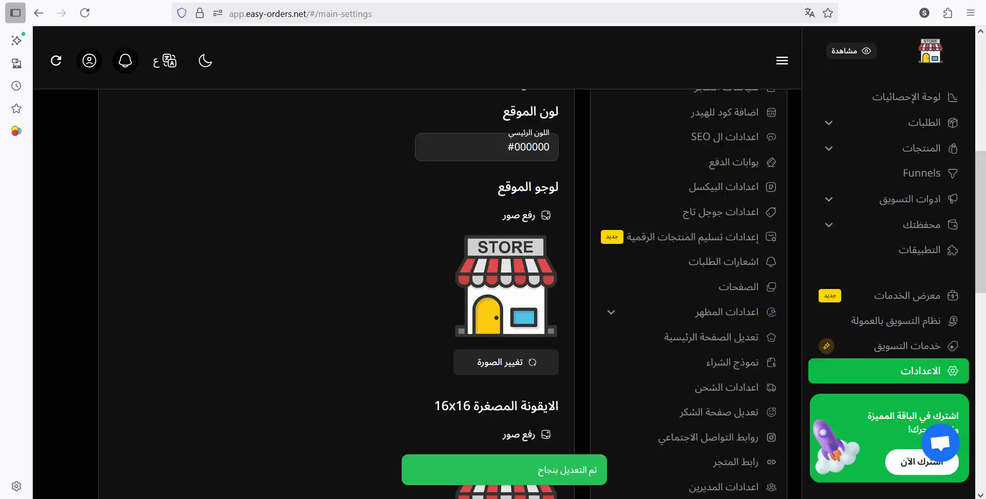
{"action": "scroll", "coordinate": [430, 210], "scroll_direction": "up", "scroll_amount": 6}
{"action": "scroll", "coordinate": [430, 210], "scroll_direction": "down", "scroll_amount": 5}
{"action": "scroll", "coordinate": [477, 232], "scroll_direction": "down", "scroll_amount": 1}
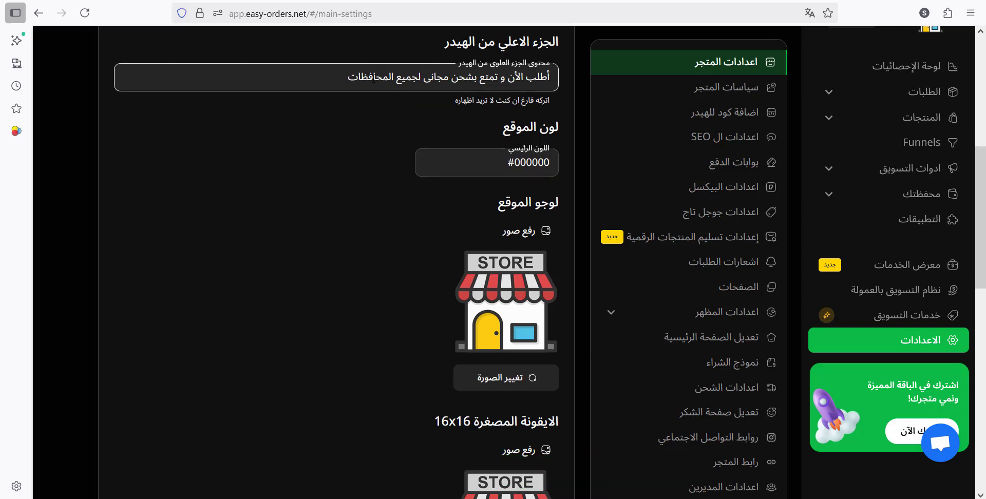
- Go from the open product page back to the storefront home page and reopen the ترنج رجالى مشجر product
{"action": "left_click", "coordinate": [206, 1]}
{"action": "scroll", "coordinate": [578, 180], "scroll_direction": "down", "scroll_amount": 4}
{"action": "scroll", "coordinate": [571, 194], "scroll_direction": "up", "scroll_amount": 4}
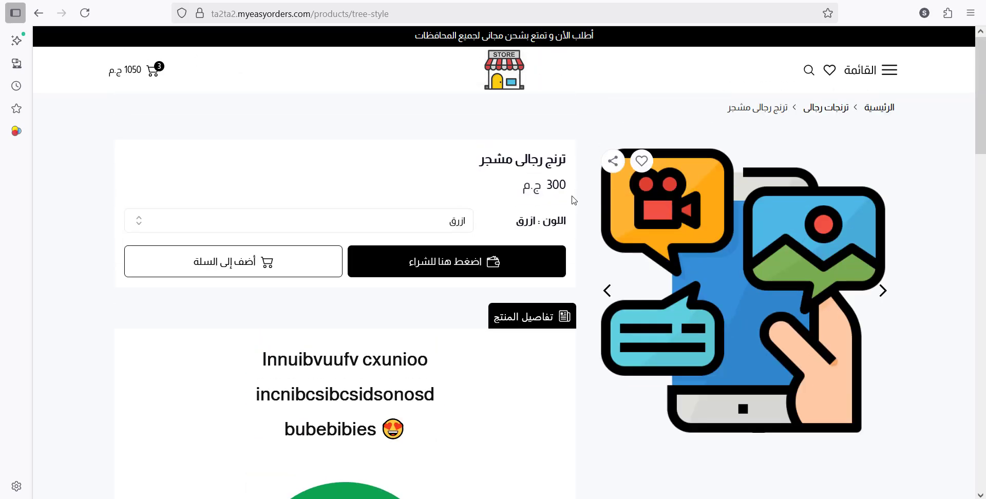
{"action": "left_click", "coordinate": [857, 102]}
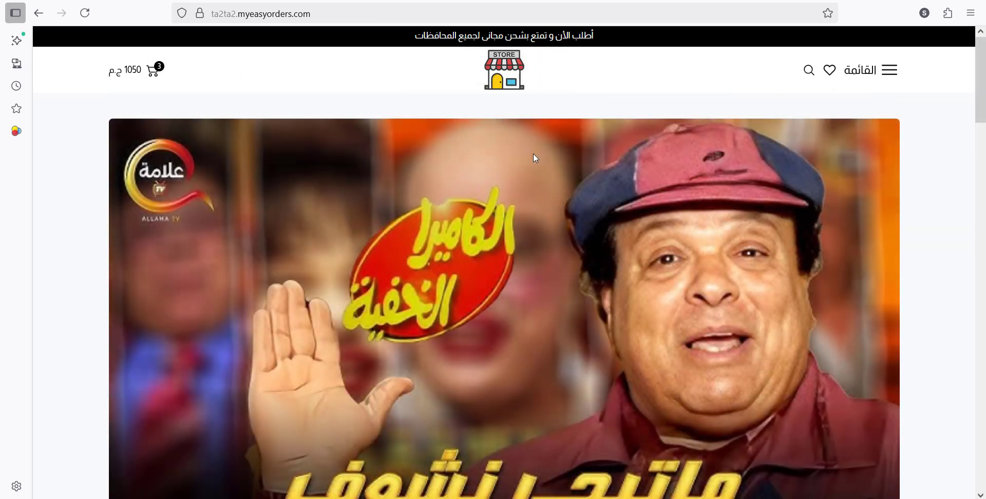
{"action": "scroll", "coordinate": [705, 223], "scroll_direction": "down", "scroll_amount": 5}
{"action": "left_click", "coordinate": [711, 232]}
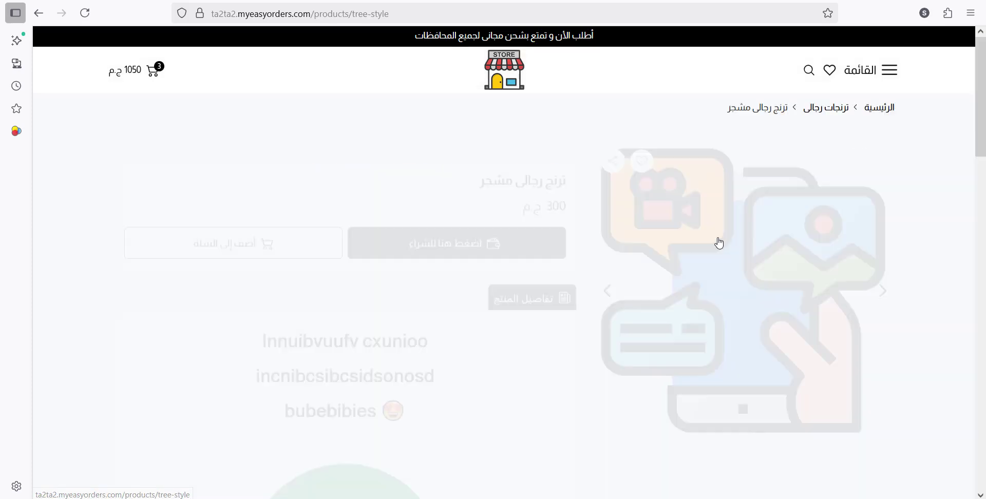
- Try out different main site colors in the store settings' color picker, including #3c319d
{"action": "left_click", "coordinate": [190, 1]}
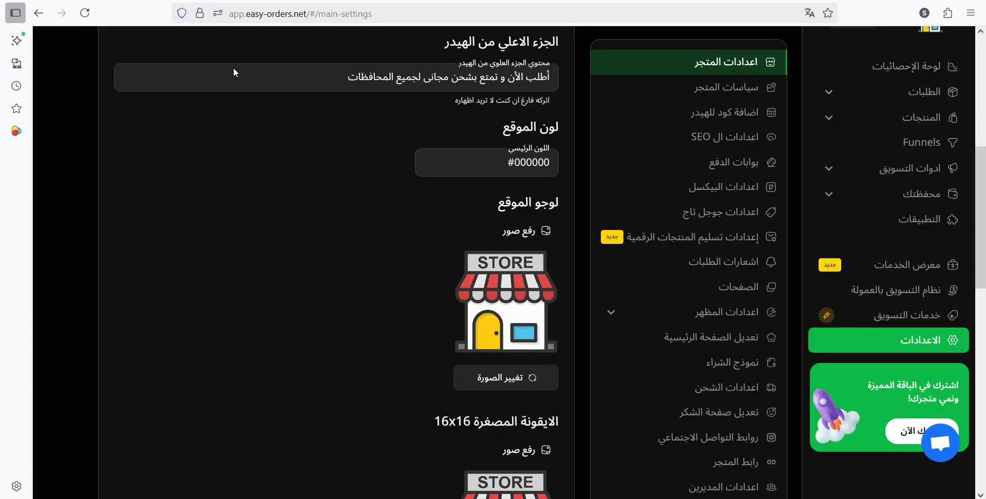
{"action": "scroll", "coordinate": [306, 144], "scroll_direction": "up", "scroll_amount": 1}
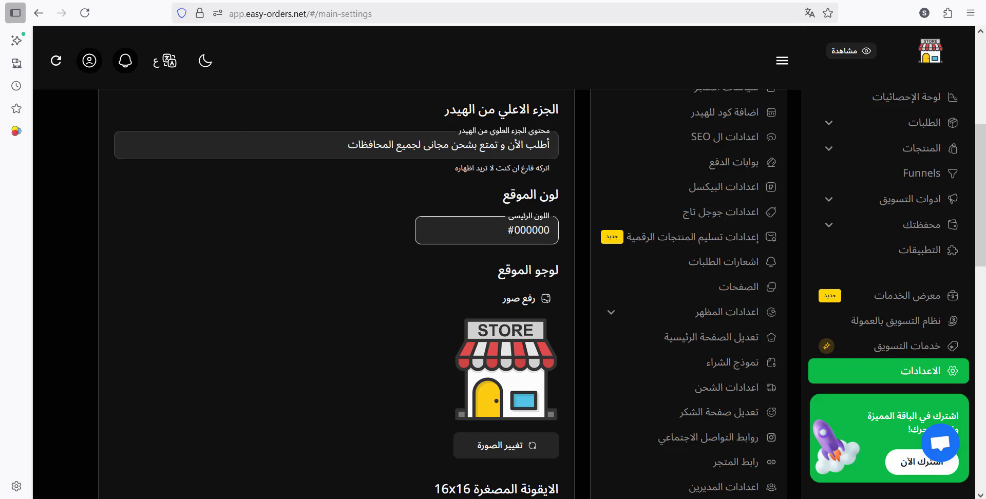
{"action": "left_click", "coordinate": [534, 231]}
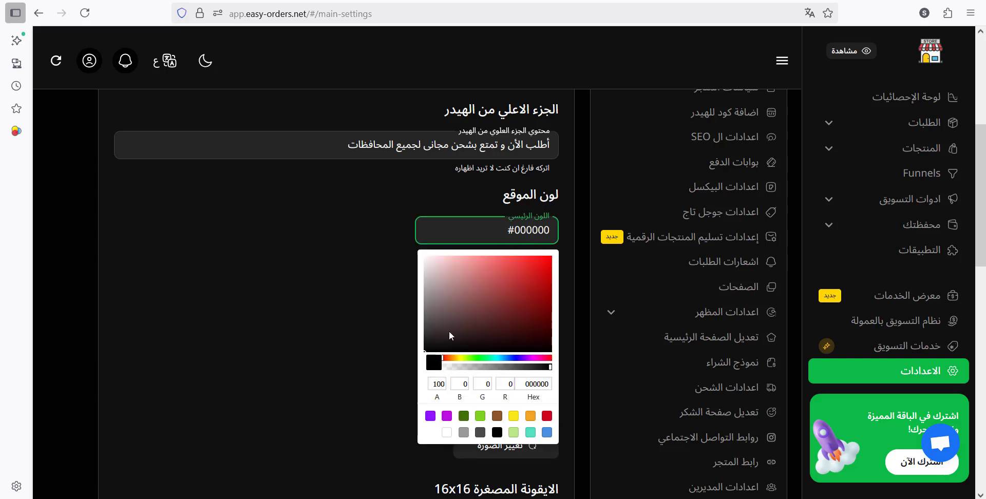
{"action": "mouse_move", "coordinate": [517, 292]}
{"action": "left_mouse_down"}
{"action": "mouse_move", "coordinate": [521, 282]}
{"action": "mouse_move", "coordinate": [483, 277]}
{"action": "mouse_move", "coordinate": [511, 289]}
{"action": "mouse_move", "coordinate": [501, 273]}
{"action": "mouse_move", "coordinate": [500, 303]}
{"action": "mouse_move", "coordinate": [538, 284]}
{"action": "mouse_move", "coordinate": [507, 273]}
{"action": "left_mouse_up"}
{"action": "left_click", "coordinate": [477, 358]}
{"action": "left_click", "coordinate": [517, 358]}
{"action": "left_click", "coordinate": [509, 290]}
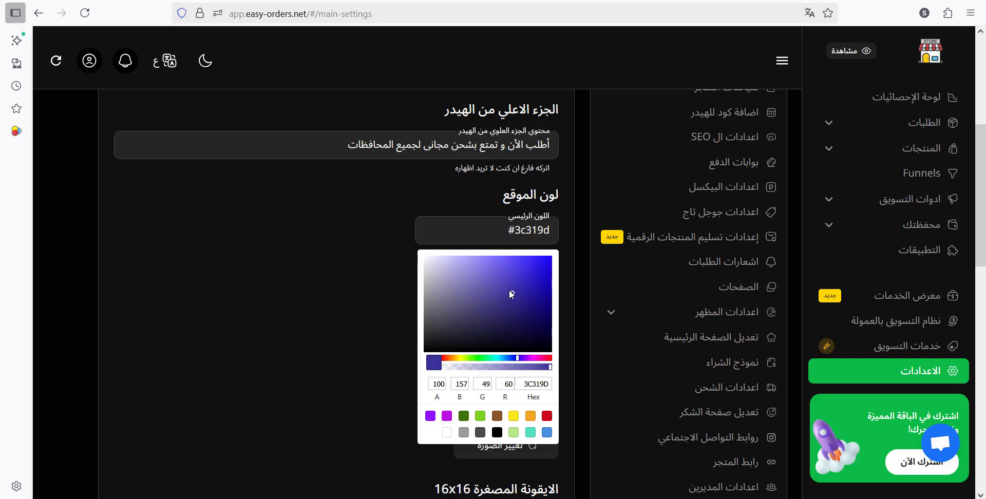
{"action": "left_click", "coordinate": [454, 359]}
{"action": "left_click_drag", "start_coordinate": [495, 316], "coordinate": [536, 269]}
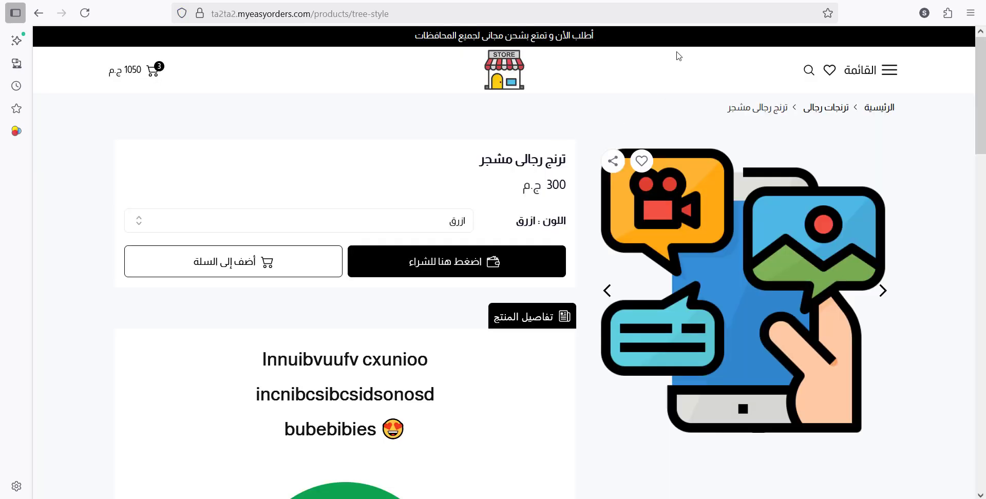
- Return to the storefront home page from the product page and look over its upper part
{"action": "left_click", "coordinate": [506, 81]}
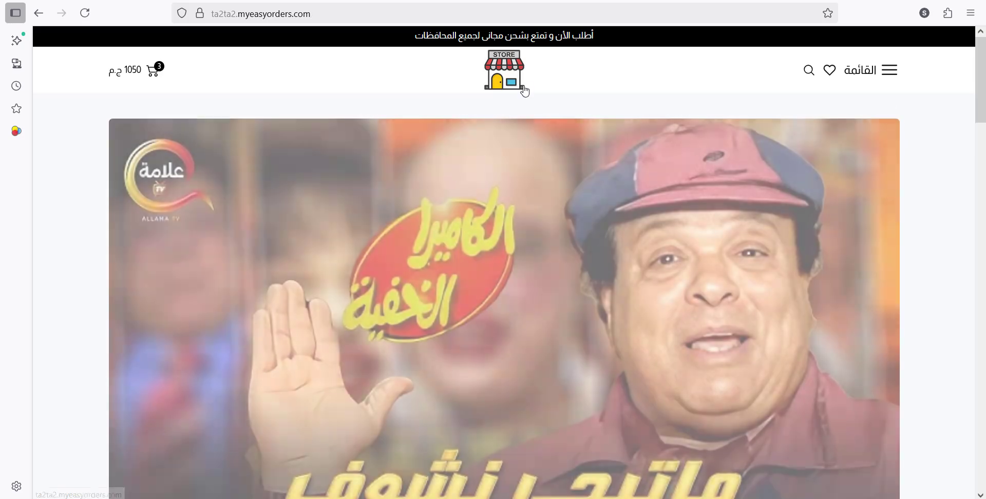
{"action": "scroll", "coordinate": [811, 215], "scroll_direction": "down", "scroll_amount": 3}
{"action": "scroll", "coordinate": [459, 228], "scroll_direction": "up", "scroll_amount": 3}
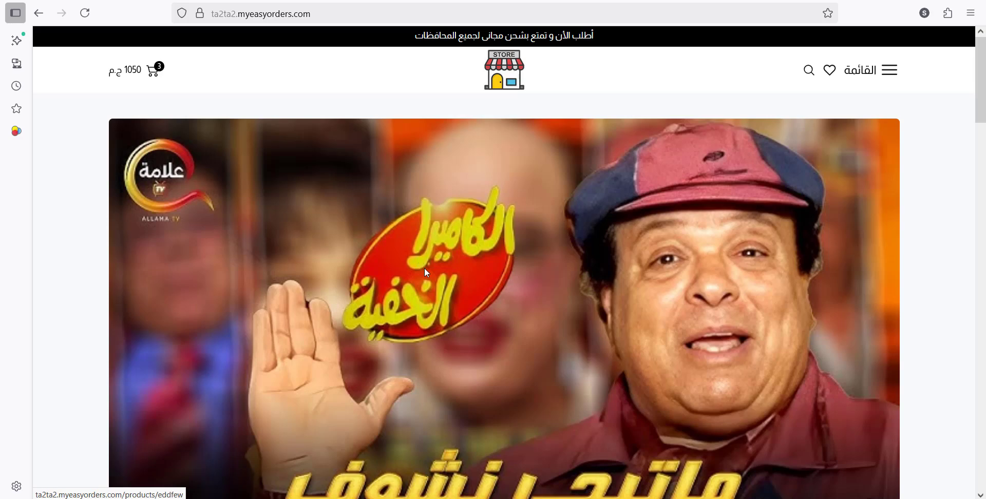
- Open the ترنج محير product and examine its landing page from the discount banner down past the product photos
{"action": "scroll", "coordinate": [427, 273], "scroll_direction": "down", "scroll_amount": 5}
{"action": "left_click", "coordinate": [446, 196]}
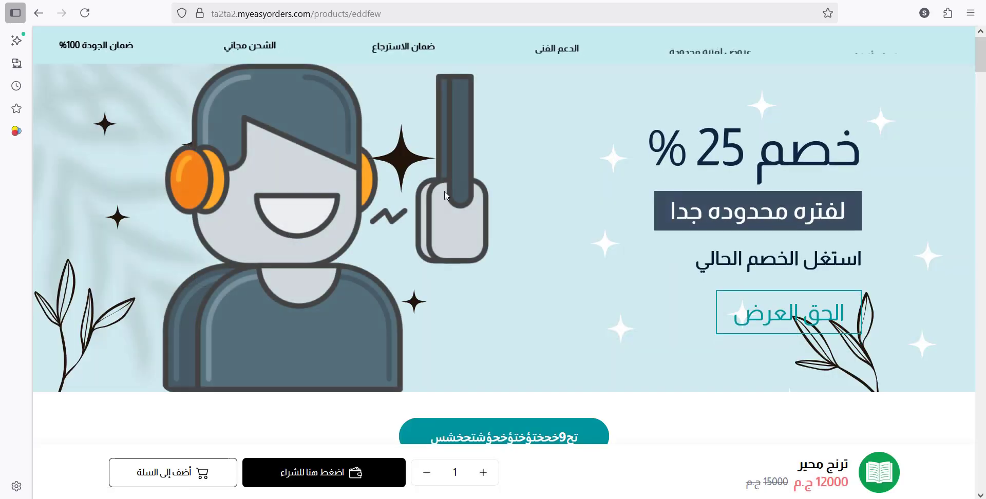
{"action": "scroll", "coordinate": [540, 154], "scroll_direction": "down", "scroll_amount": 8}
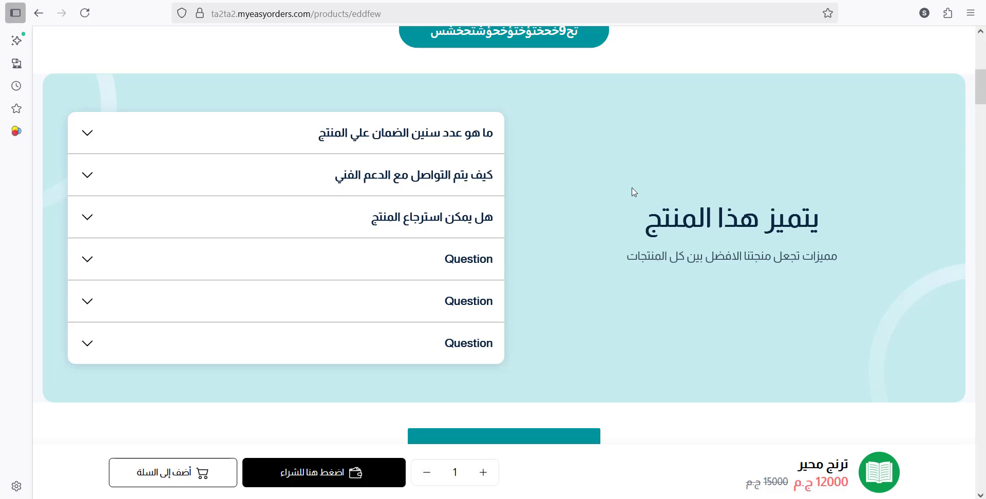
{"action": "scroll", "coordinate": [594, 121], "scroll_direction": "down", "scroll_amount": 10}
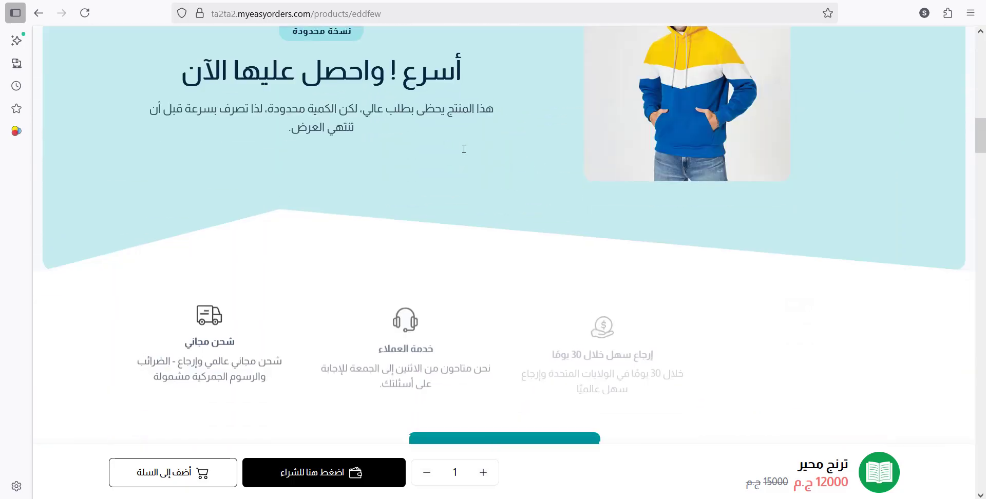
{"action": "scroll", "coordinate": [819, 99], "scroll_direction": "up", "scroll_amount": 2}
{"action": "scroll", "coordinate": [505, 194], "scroll_direction": "down", "scroll_amount": 9}
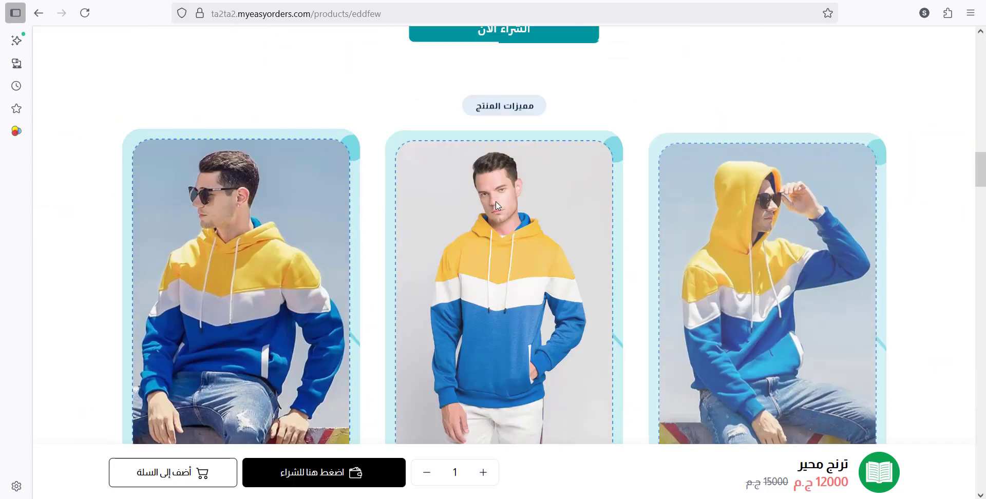
{"action": "scroll", "coordinate": [496, 205], "scroll_direction": "down", "scroll_amount": 20}
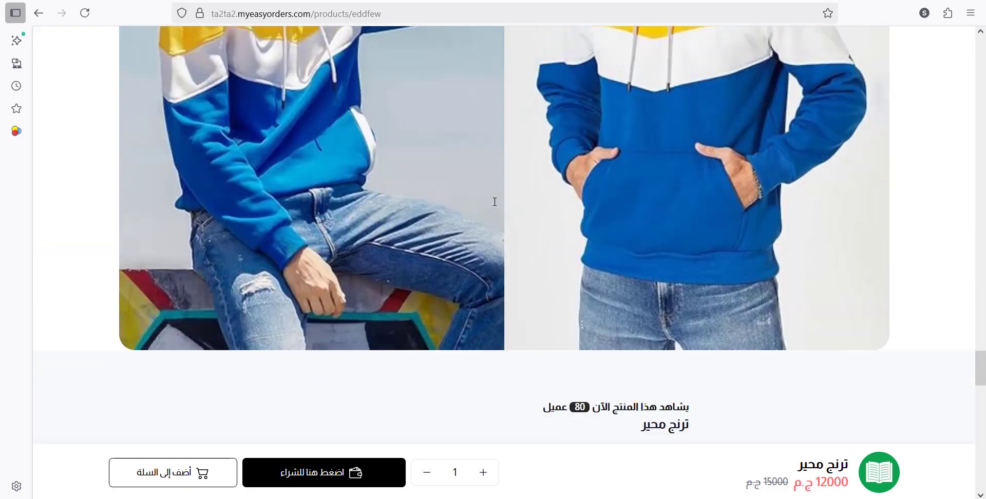
- Set the store's main color to the green #52c651 in the store settings and save the changes
{"action": "scroll", "coordinate": [495, 201], "scroll_direction": "down", "scroll_amount": 11}
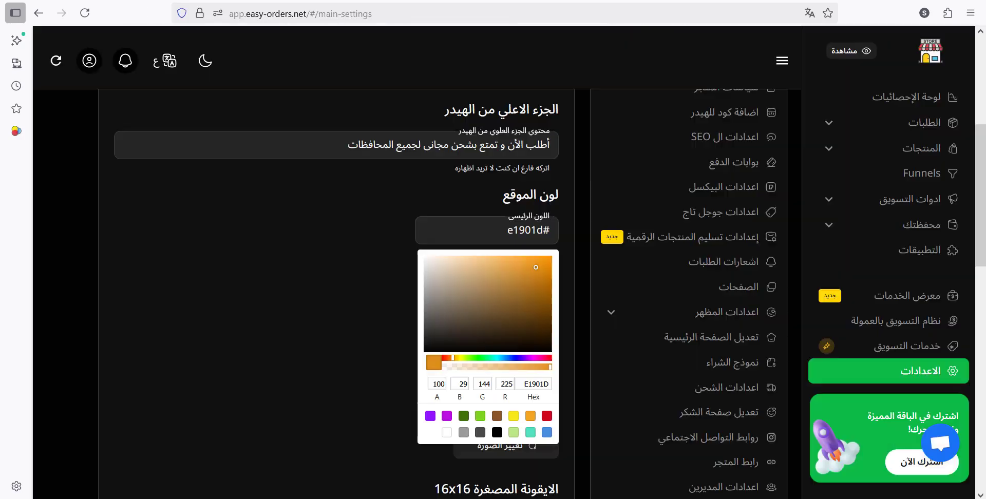
{"action": "left_click", "coordinate": [478, 359]}
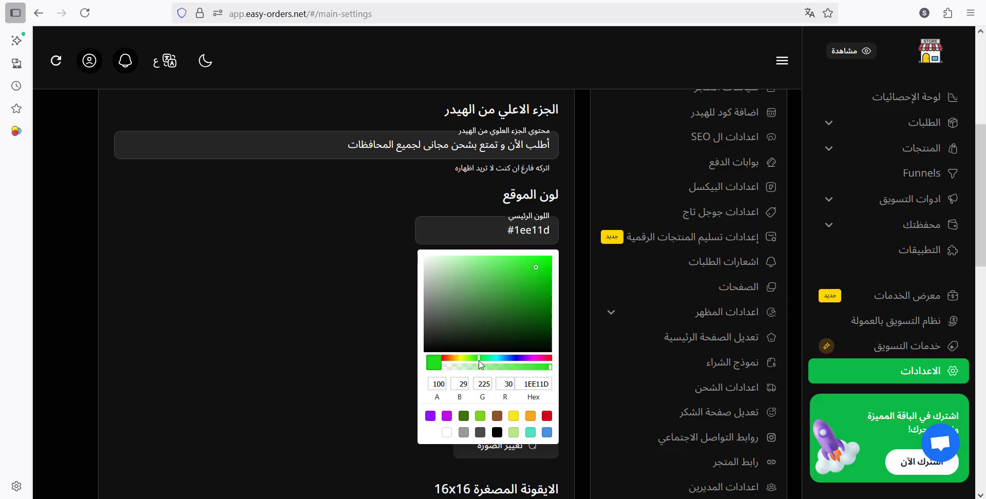
{"action": "left_click_drag", "start_coordinate": [527, 285], "coordinate": [500, 278]}
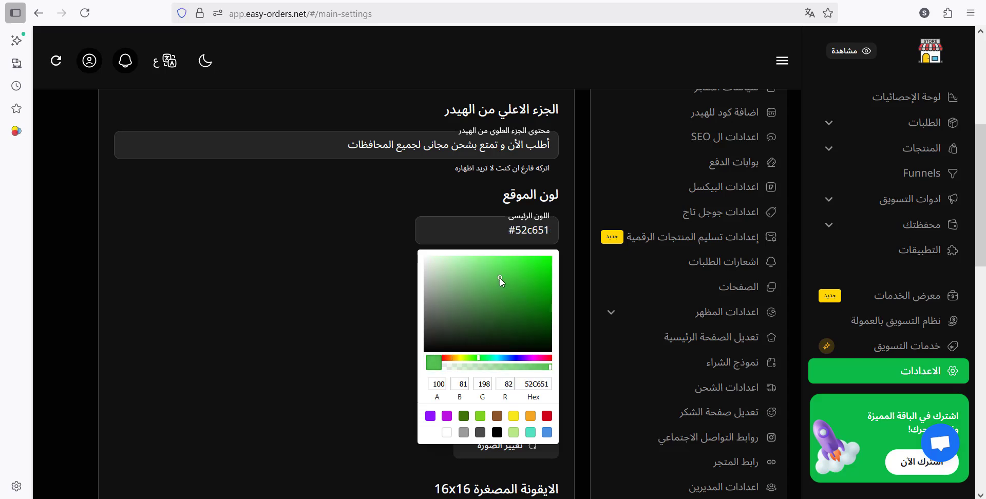
{"action": "left_click", "coordinate": [343, 279]}
{"action": "scroll", "coordinate": [344, 278], "scroll_direction": "down", "scroll_amount": 15}
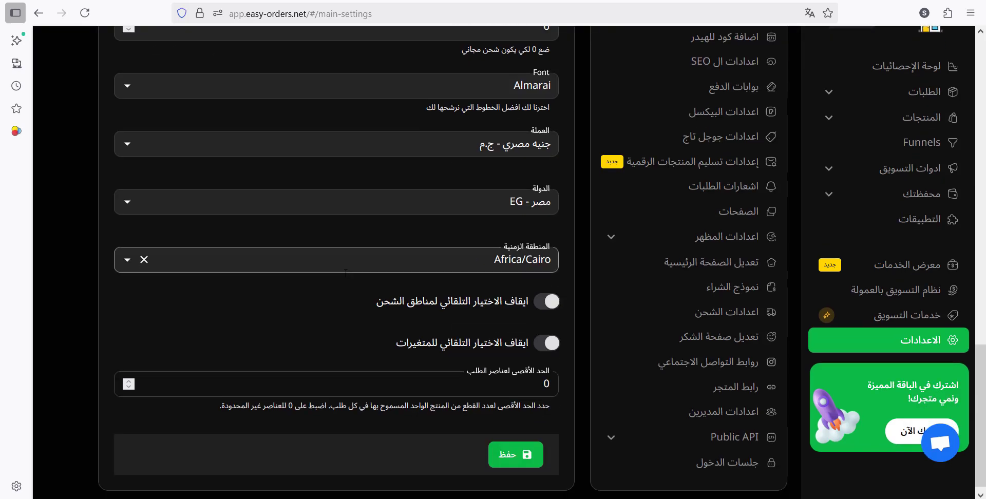
{"action": "left_click", "coordinate": [516, 444]}
- Go back to the storefront home page and reopen the ترنج محير product to check the color of its purchase buttons
{"action": "left_click", "coordinate": [489, 1]}
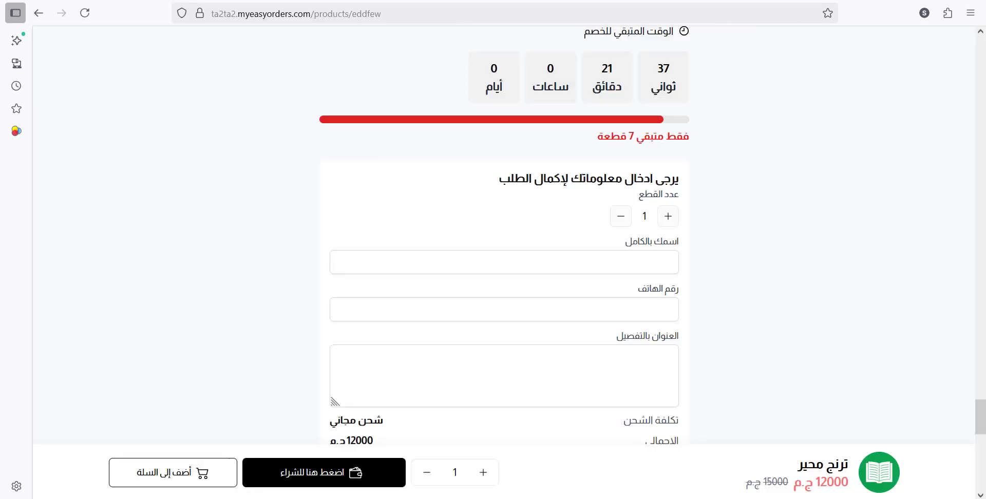
{"action": "scroll", "coordinate": [935, 215], "scroll_direction": "up", "scroll_amount": 10}
{"action": "scroll", "coordinate": [937, 215], "scroll_direction": "up", "scroll_amount": 10}
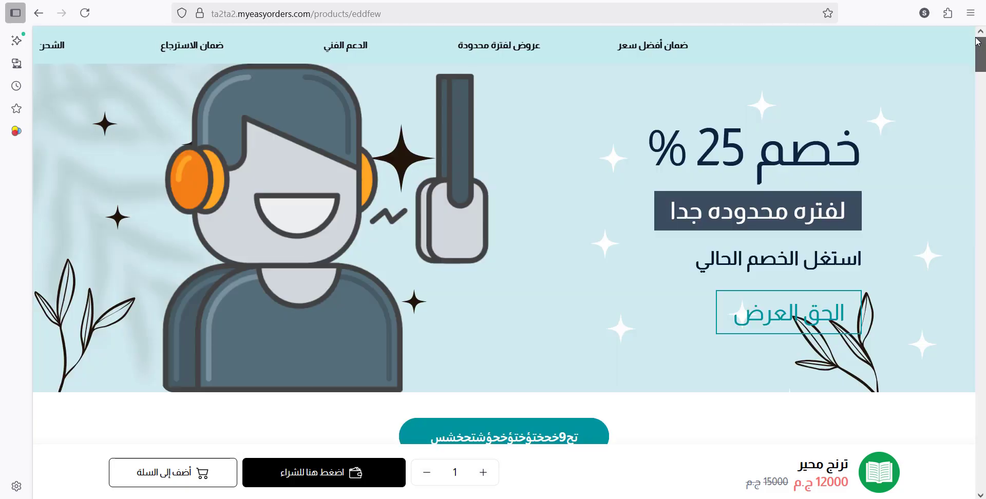
{"action": "left_click", "coordinate": [39, 13]}
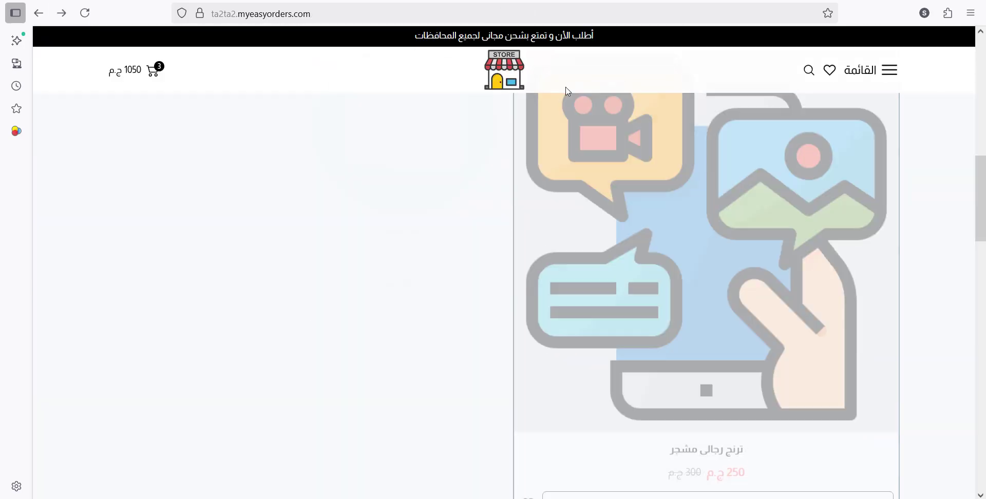
{"action": "left_click", "coordinate": [515, 75]}
{"action": "scroll", "coordinate": [537, 211], "scroll_direction": "down", "scroll_amount": 8}
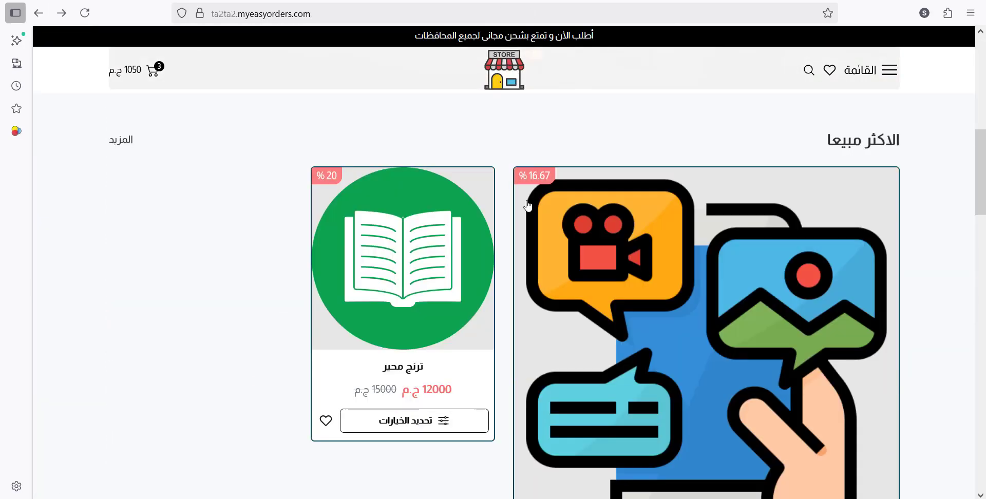
{"action": "left_click", "coordinate": [380, 222]}
{"action": "scroll", "coordinate": [384, 226], "scroll_direction": "down", "scroll_amount": 4}
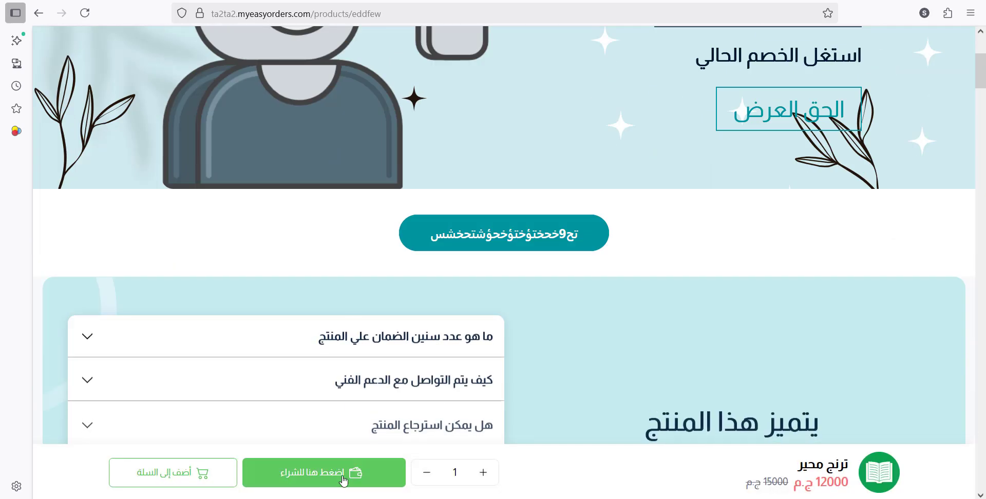
{"action": "scroll", "coordinate": [361, 445], "scroll_direction": "up", "scroll_amount": 4}
{"action": "scroll", "coordinate": [329, 478], "scroll_direction": "down", "scroll_amount": 3}
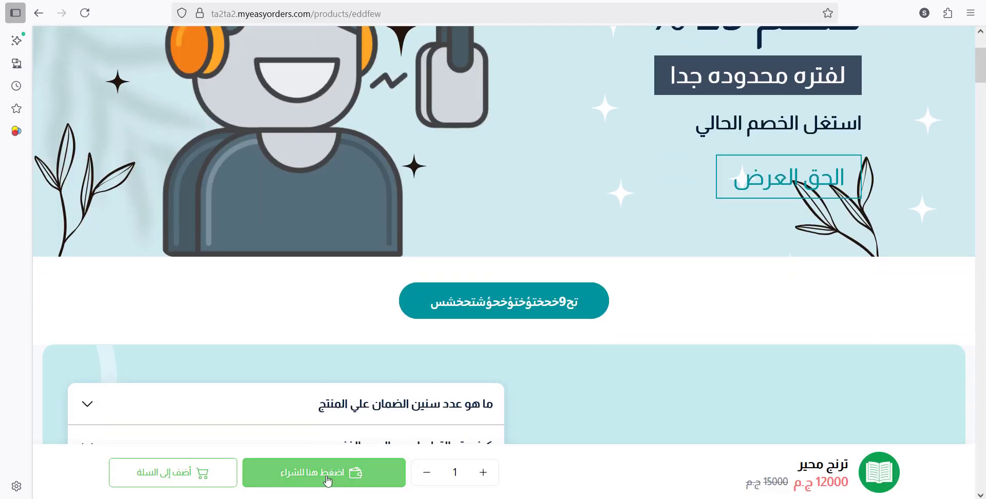
{"action": "scroll", "coordinate": [210, 145], "scroll_direction": "up", "scroll_amount": 3}
- Return to the storefront home page, open the ترنج رجالى مشجر product and check its page colors down to the footer
{"action": "left_click", "coordinate": [38, 14]}
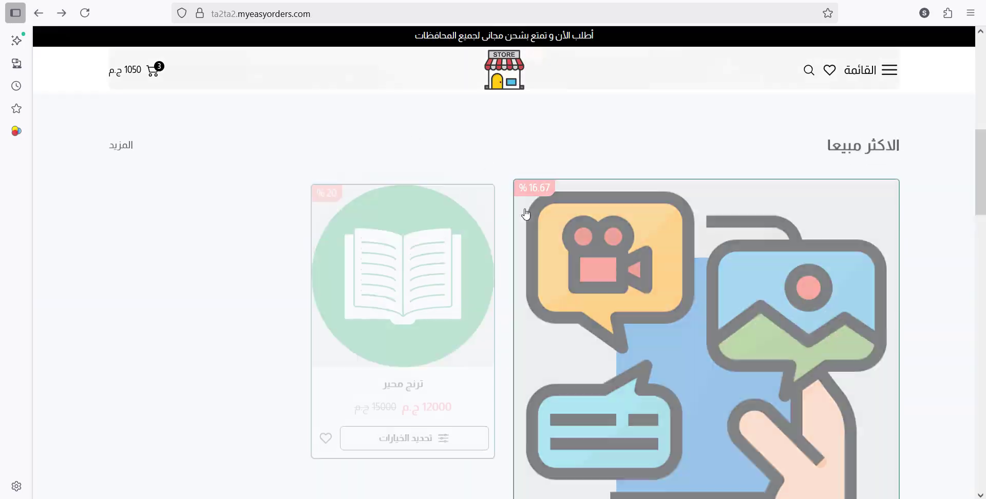
{"action": "scroll", "coordinate": [526, 213], "scroll_direction": "down", "scroll_amount": 3}
{"action": "left_click", "coordinate": [691, 221]}
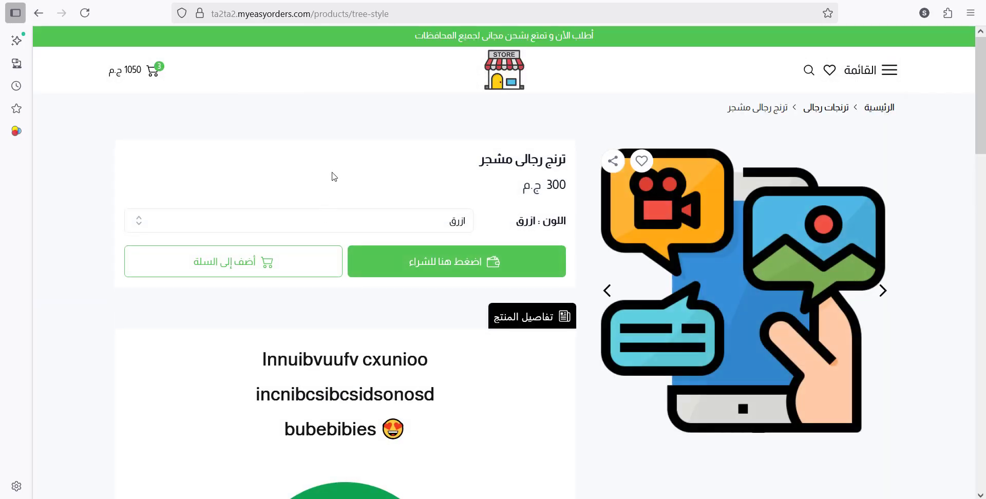
{"action": "scroll", "coordinate": [449, 213], "scroll_direction": "down", "scroll_amount": 8}
{"action": "scroll", "coordinate": [448, 213], "scroll_direction": "down", "scroll_amount": 15}
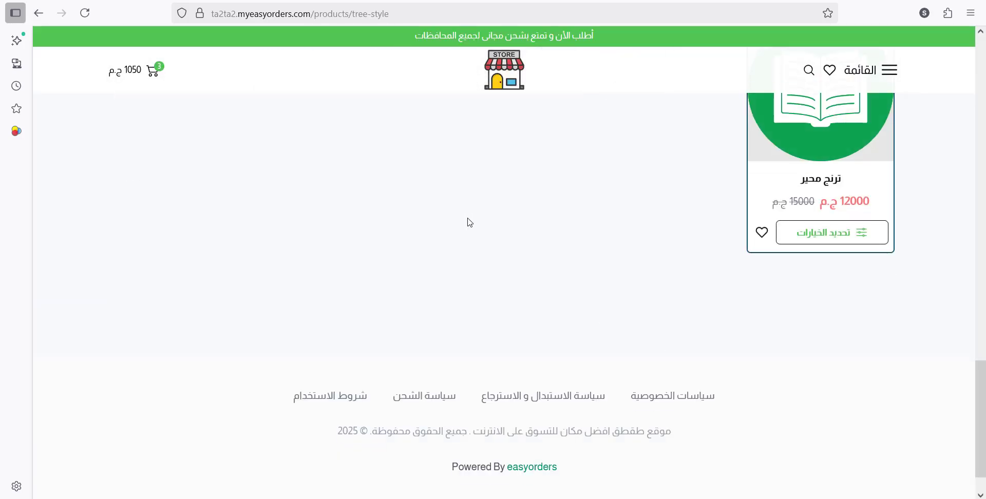
{"action": "scroll", "coordinate": [467, 216], "scroll_direction": "up", "scroll_amount": 20}
{"action": "scroll", "coordinate": [468, 219], "scroll_direction": "up", "scroll_amount": 2}
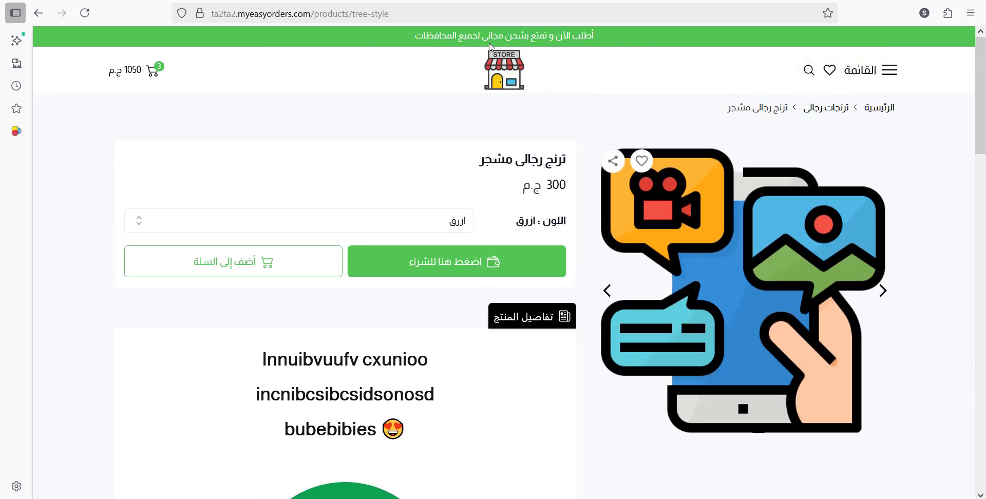
- Compare the site logo section of the store settings with the logo shown in the storefront header
{"action": "left_click", "coordinate": [309, 1]}
{"action": "scroll", "coordinate": [393, 159], "scroll_direction": "up", "scroll_amount": 5}
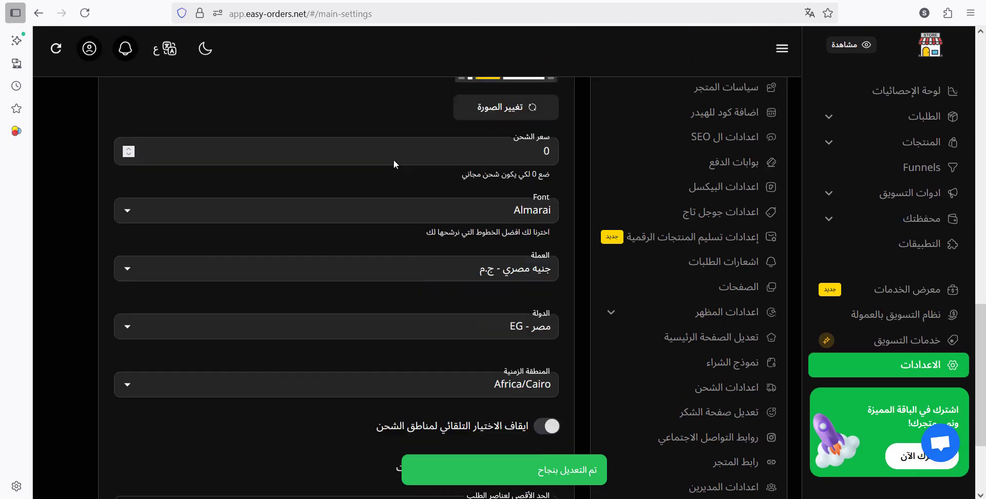
{"action": "scroll", "coordinate": [394, 164], "scroll_direction": "up", "scroll_amount": 5}
{"action": "scroll", "coordinate": [522, 162], "scroll_direction": "down", "scroll_amount": 1}
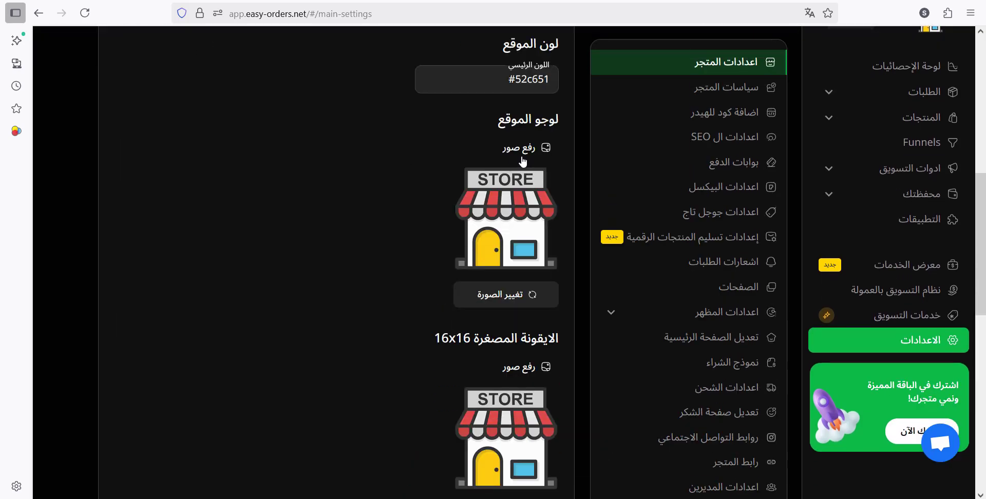
{"action": "left_click", "coordinate": [442, 1]}
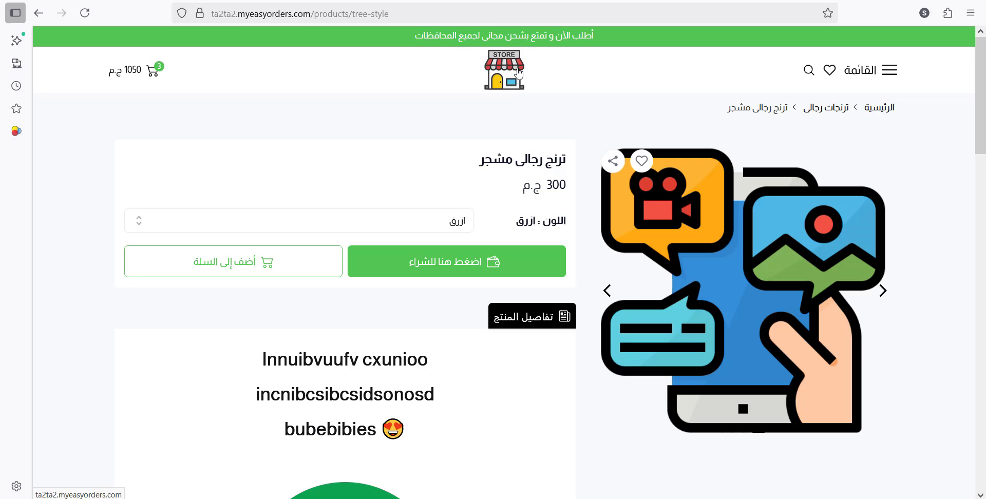
{"action": "key", "text": "ctrl+Tab"}
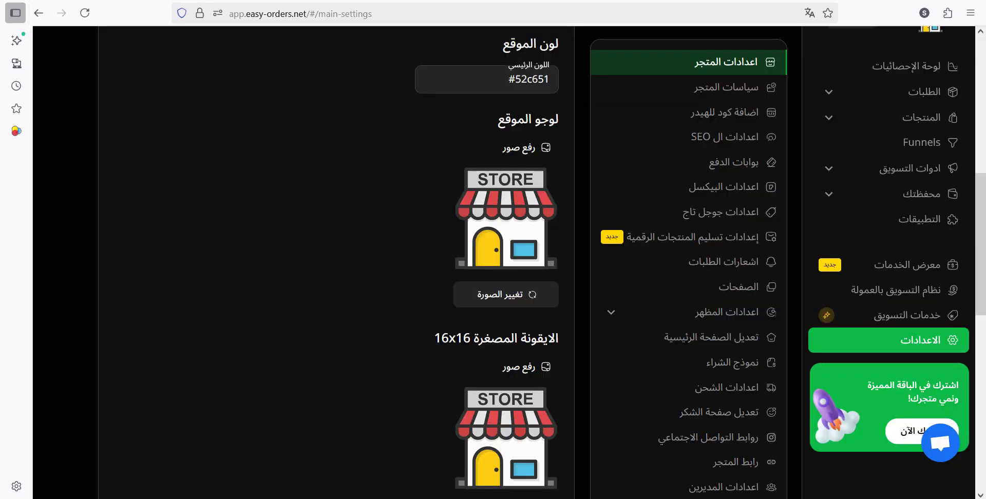
{"action": "key", "text": "ctrl+Tab"}
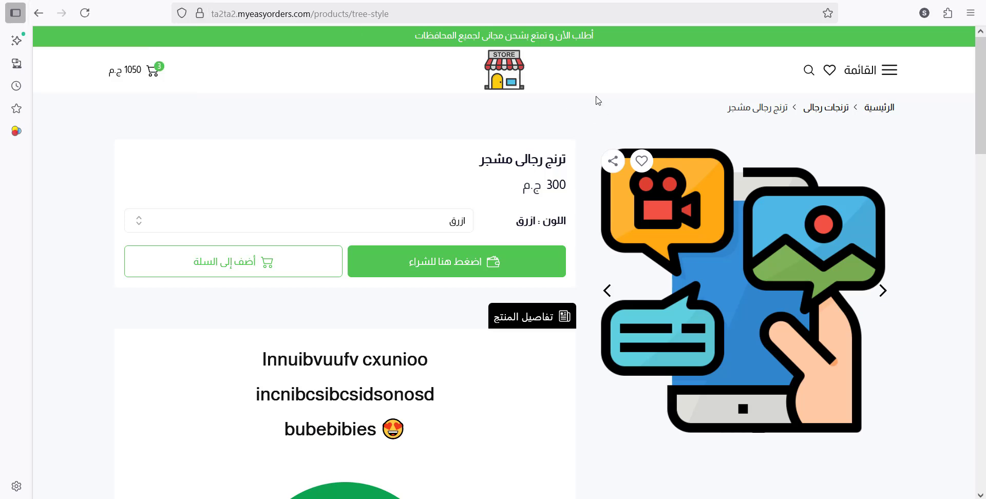
{"action": "key", "text": "ctrl+Tab"}
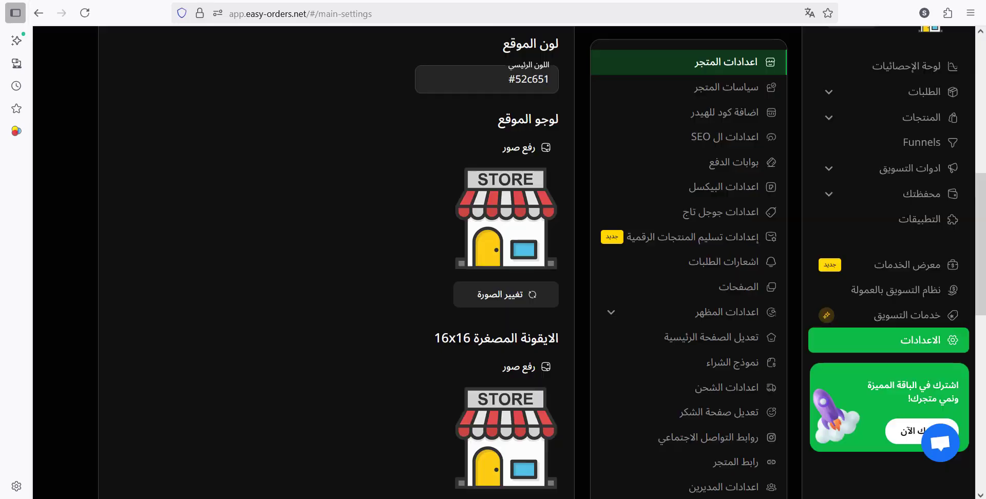
- Upload image-editing.png from Downloads as the new site logo
{"action": "left_click", "coordinate": [526, 149]}
{"action": "scroll", "coordinate": [437, 170], "scroll_direction": "down", "scroll_amount": 3}
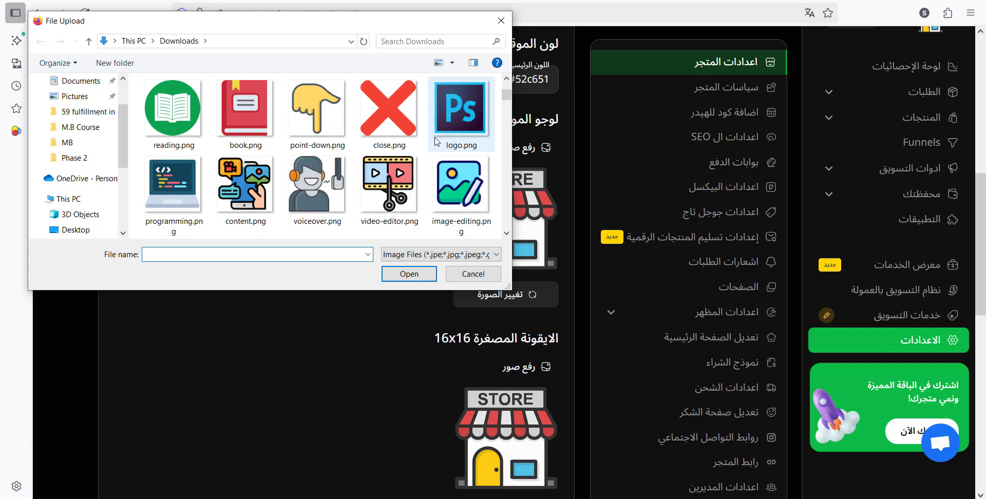
{"action": "left_click", "coordinate": [467, 197]}
{"action": "double_click", "coordinate": [467, 198]}
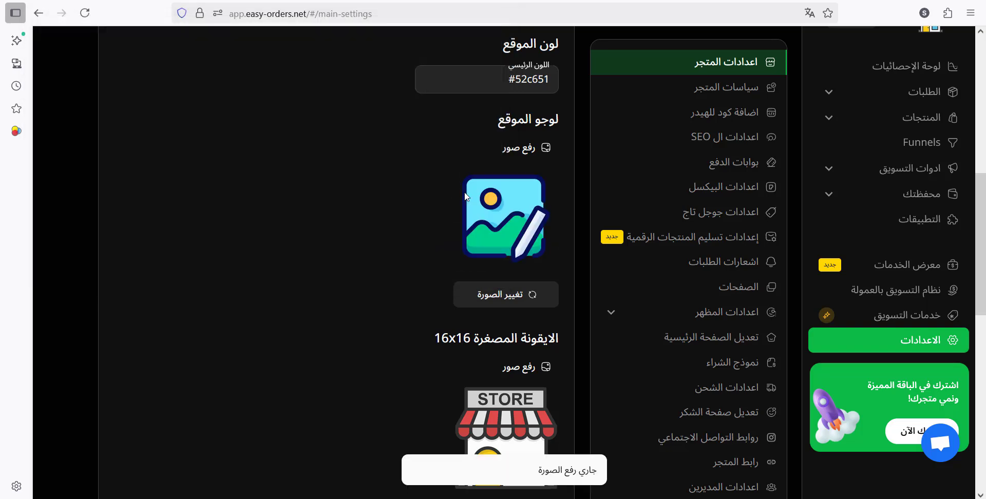
- Check the storefront's browser tab icon, upload image-editing.png as the 16x16 small icon and save the store settings
{"action": "left_click", "coordinate": [236, 0]}
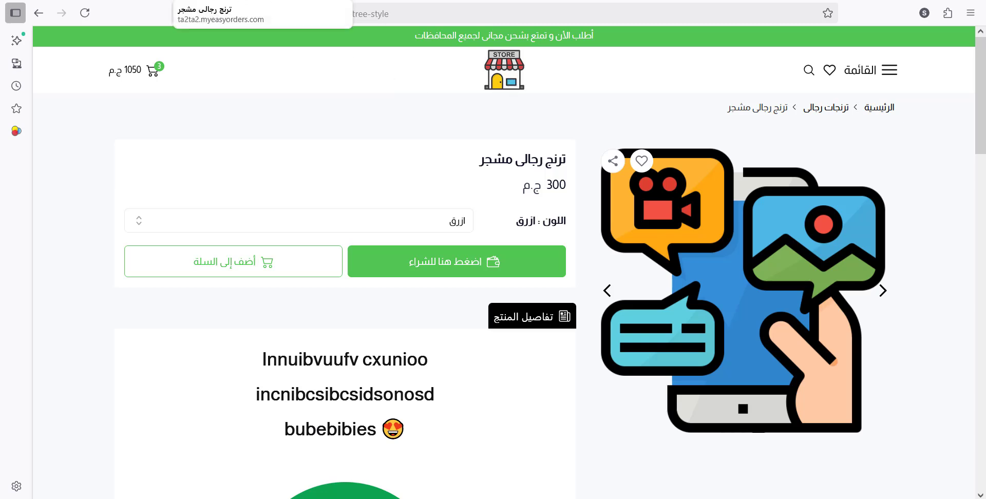
{"action": "left_click", "coordinate": [103, 0]}
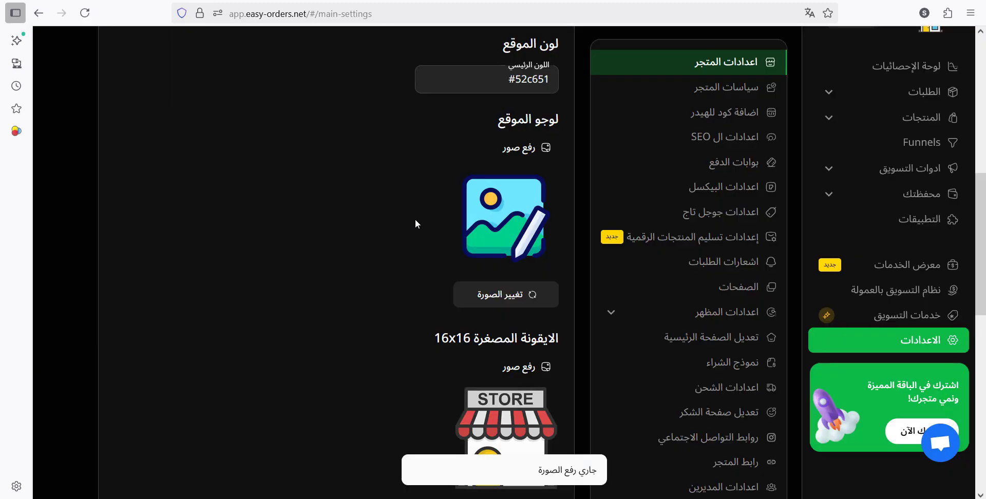
{"action": "scroll", "coordinate": [476, 251], "scroll_direction": "down", "scroll_amount": 2}
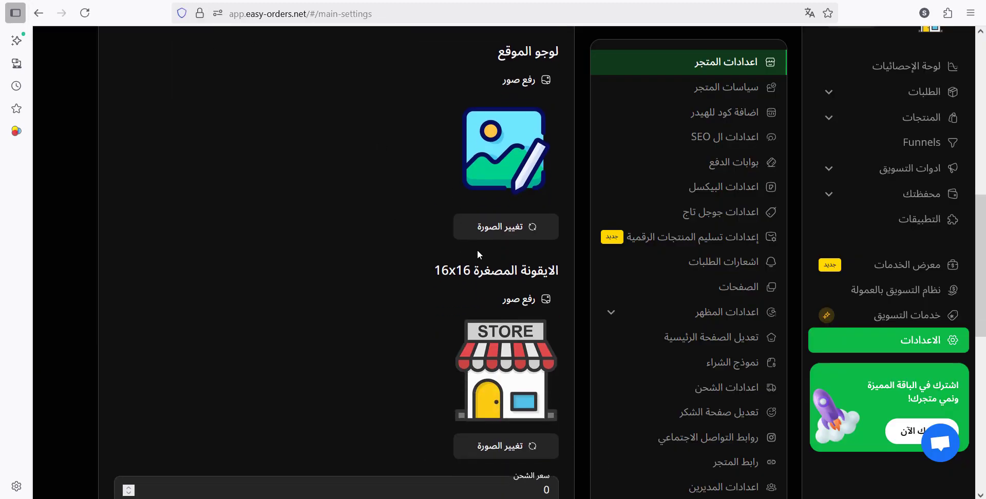
{"action": "left_click_drag", "start_coordinate": [471, 271], "coordinate": [448, 271]}
{"action": "left_click", "coordinate": [525, 302]}
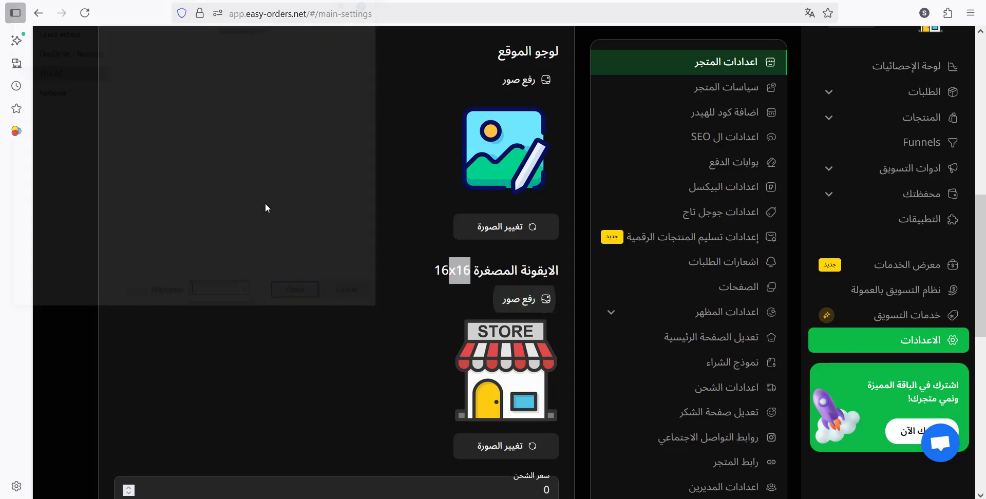
{"action": "scroll", "coordinate": [380, 174], "scroll_direction": "down", "scroll_amount": 1}
{"action": "scroll", "coordinate": [381, 174], "scroll_direction": "down", "scroll_amount": 2}
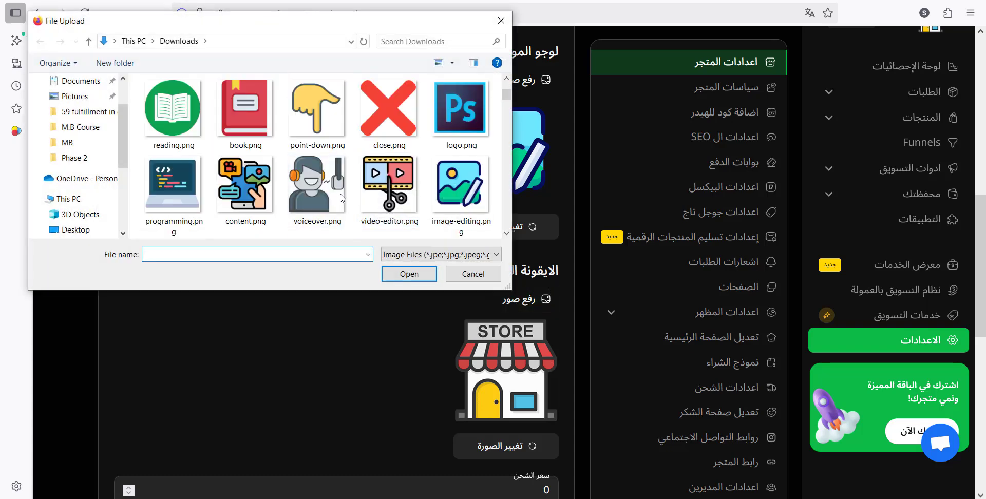
{"action": "double_click", "coordinate": [446, 186]}
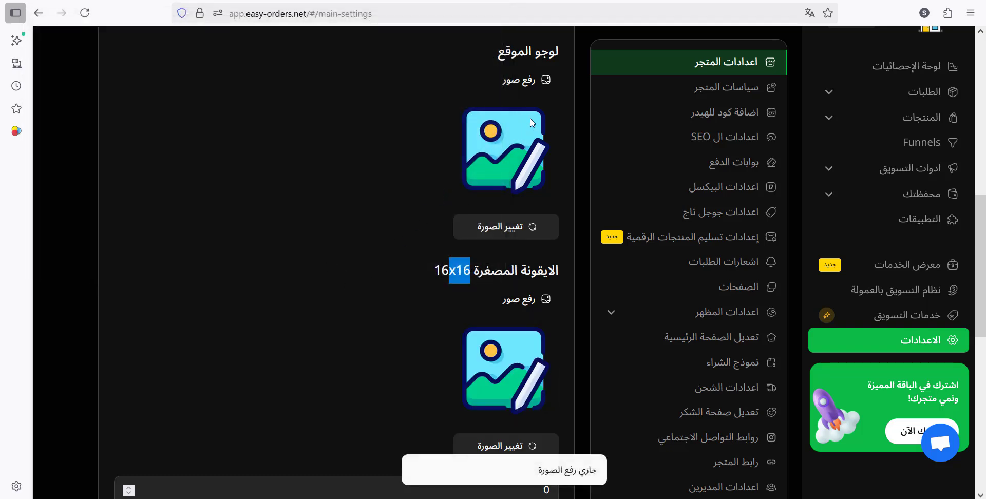
{"action": "left_click", "coordinate": [394, 278]}
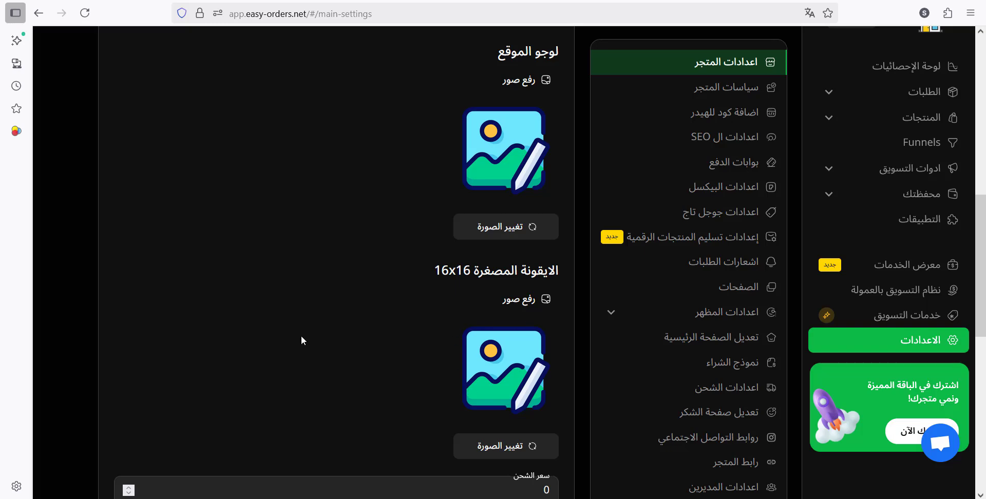
{"action": "scroll", "coordinate": [301, 336], "scroll_direction": "down", "scroll_amount": 8}
{"action": "left_click", "coordinate": [511, 444]}
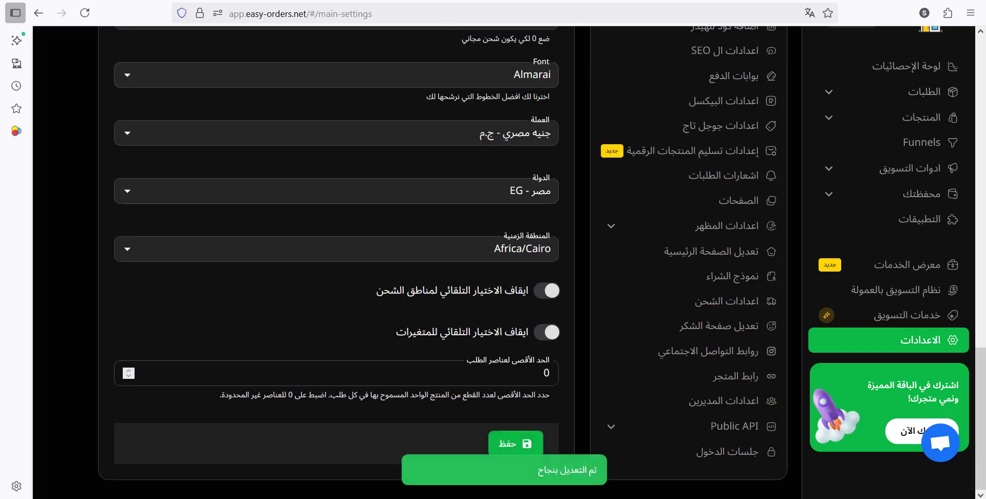
- Reload the storefront home page and open the ترنج رجالى مشجر product to check the header logo, ending back in the store settings
{"action": "key", "text": "ctrl+Tab"}
{"action": "left_click", "coordinate": [487, 78]}
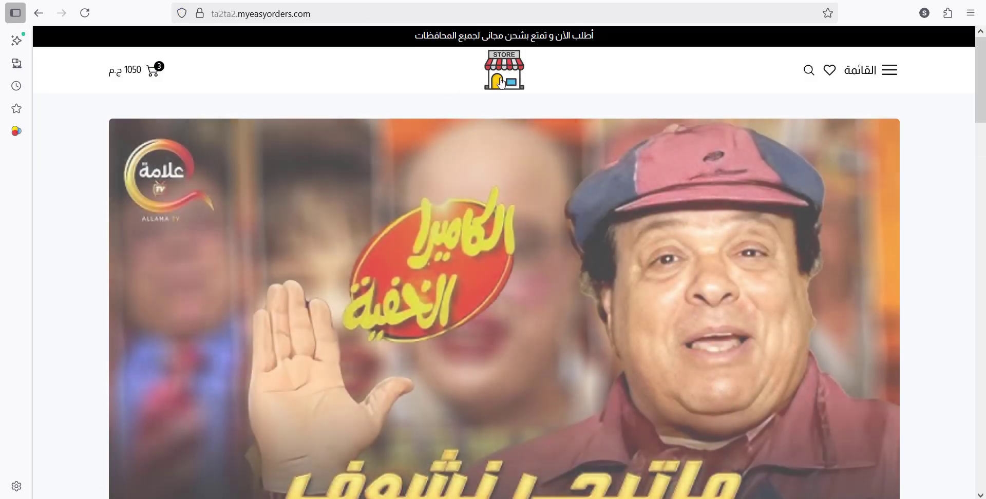
{"action": "left_click", "coordinate": [84, 16]}
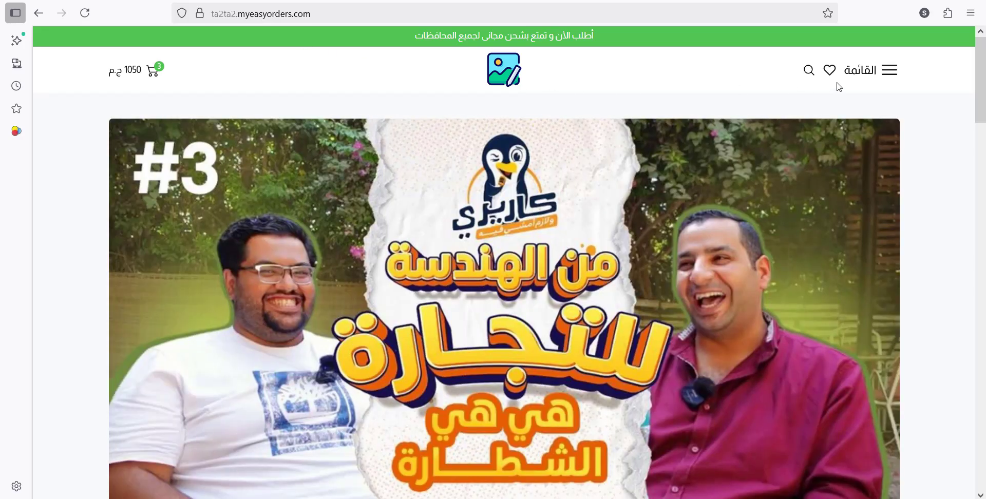
{"action": "scroll", "coordinate": [557, 116], "scroll_direction": "down", "scroll_amount": 10}
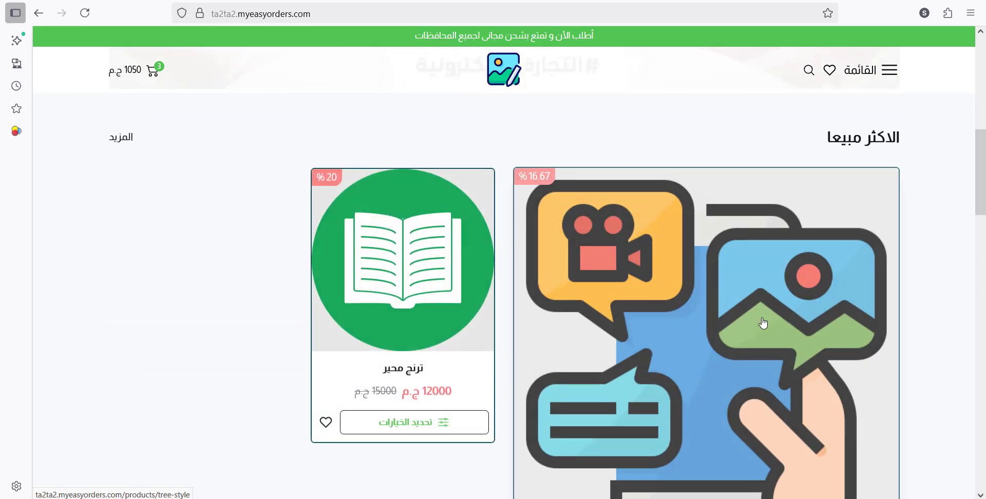
{"action": "left_click", "coordinate": [761, 319]}
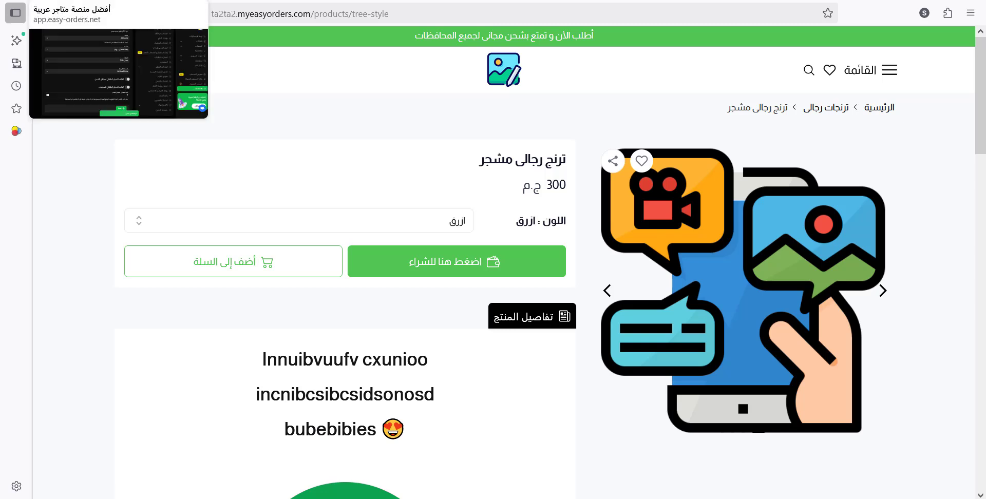
{"action": "left_click", "coordinate": [88, 1]}
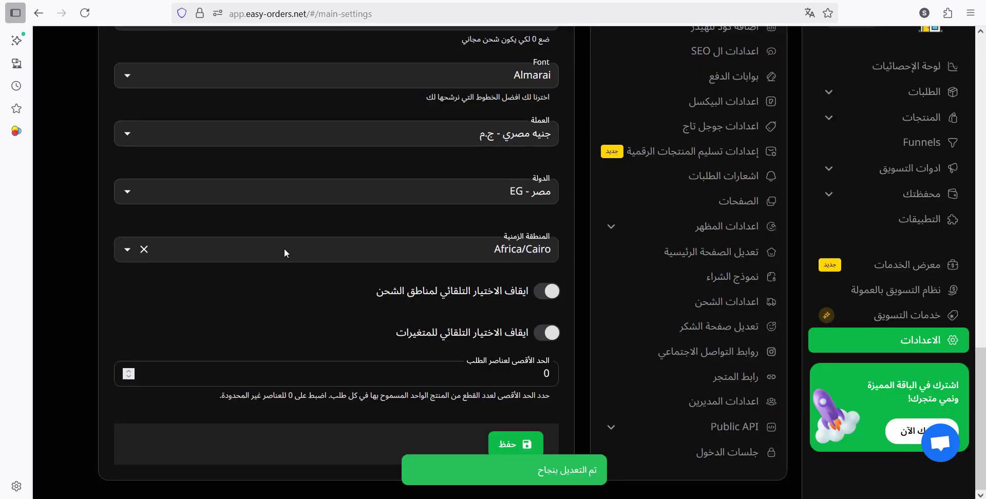
- Set the store's shipping price (سعر الشحن) to 60
{"action": "scroll", "coordinate": [285, 249], "scroll_direction": "up", "scroll_amount": 10}
{"action": "scroll", "coordinate": [284, 249], "scroll_direction": "down", "scroll_amount": 5}
{"action": "scroll", "coordinate": [384, 252], "scroll_direction": "up", "scroll_amount": 8}
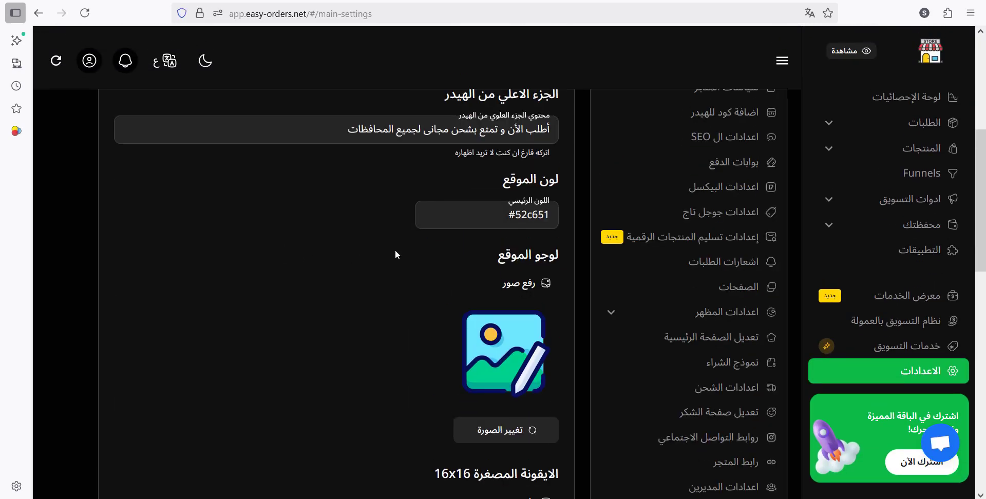
{"action": "scroll", "coordinate": [522, 241], "scroll_direction": "down", "scroll_amount": 5}
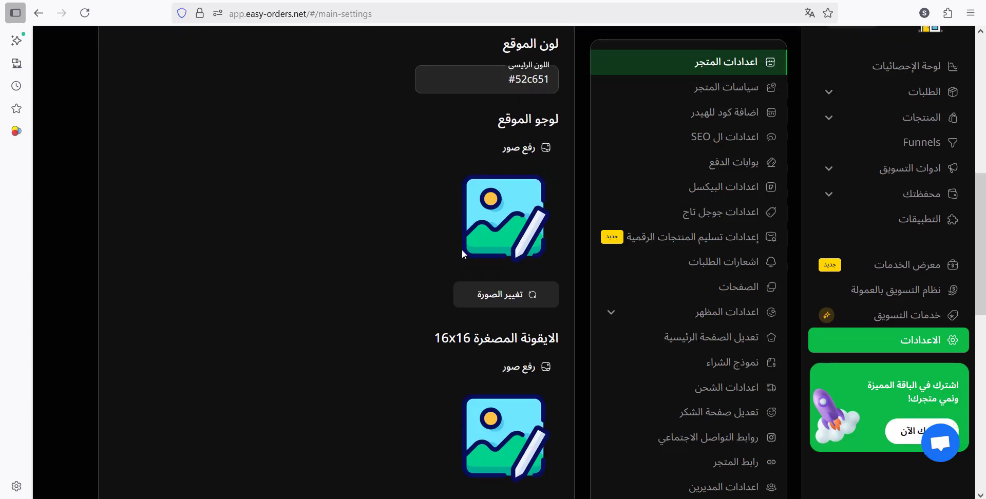
{"action": "scroll", "coordinate": [322, 230], "scroll_direction": "down", "scroll_amount": 5}
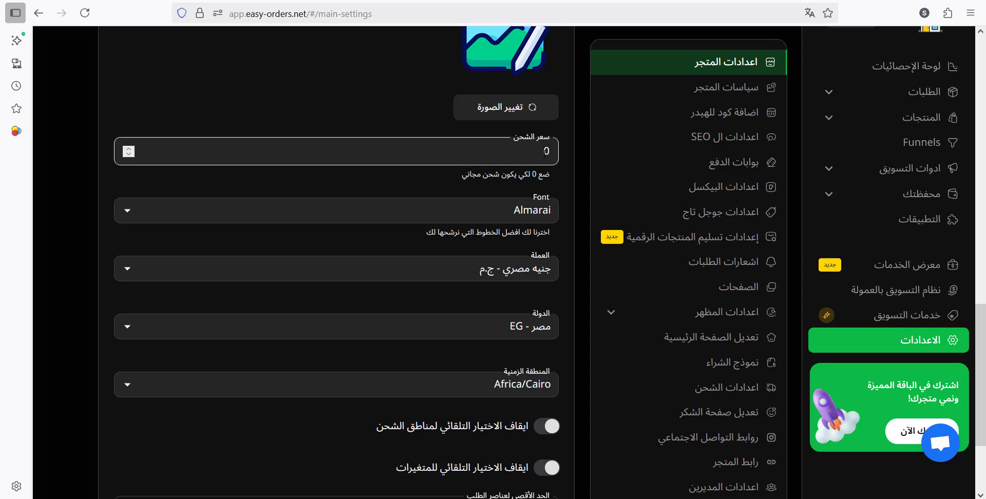
{"action": "left_click_drag", "start_coordinate": [501, 174], "coordinate": [460, 183]}
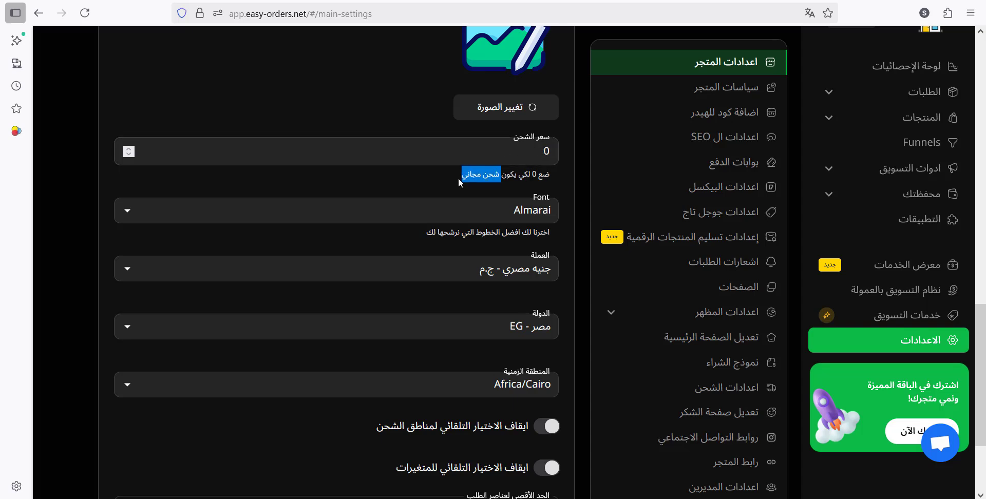
{"action": "double_click", "coordinate": [520, 154]}
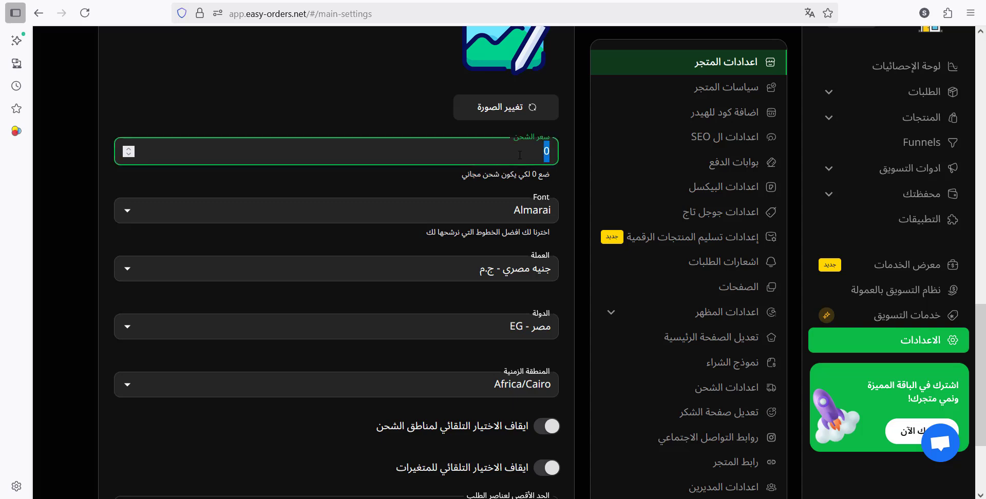
{"action": "type", "text": "6"}
- Start a purchase of the ترنج رجالى مشجر product from its storefront page to reach the checkout
{"action": "left_click", "coordinate": [129, 86]}
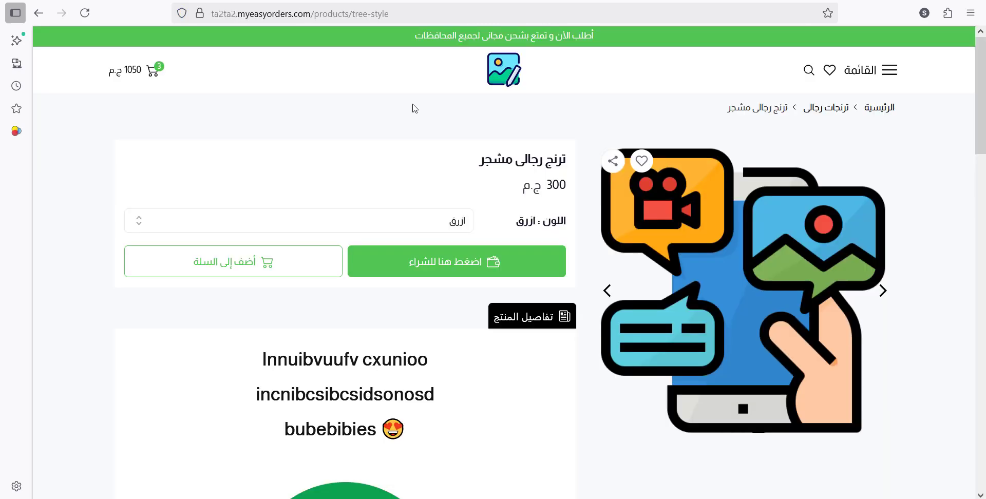
{"action": "scroll", "coordinate": [583, 247], "scroll_direction": "down", "scroll_amount": 3}
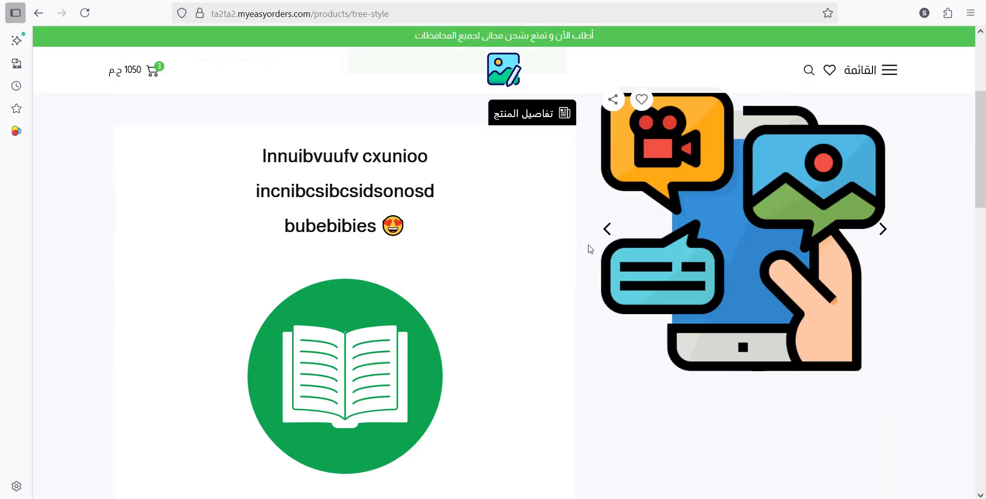
{"action": "scroll", "coordinate": [478, 246], "scroll_direction": "up", "scroll_amount": 2}
{"action": "left_click", "coordinate": [417, 210]}
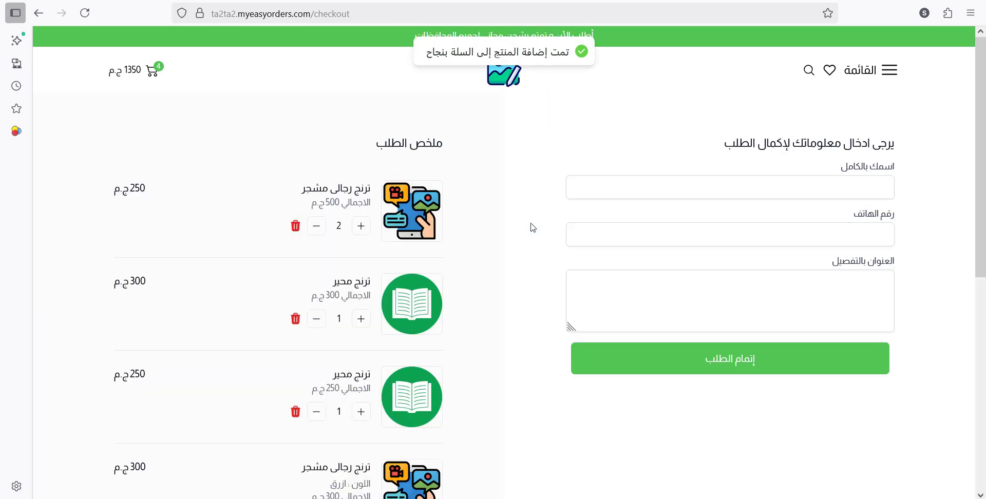
- Remove the first three items from the checkout order summary, keeping only the ترنج رجالى مشجر item priced at 300, and review its shipping cost
{"action": "scroll", "coordinate": [476, 247], "scroll_direction": "down", "scroll_amount": 2}
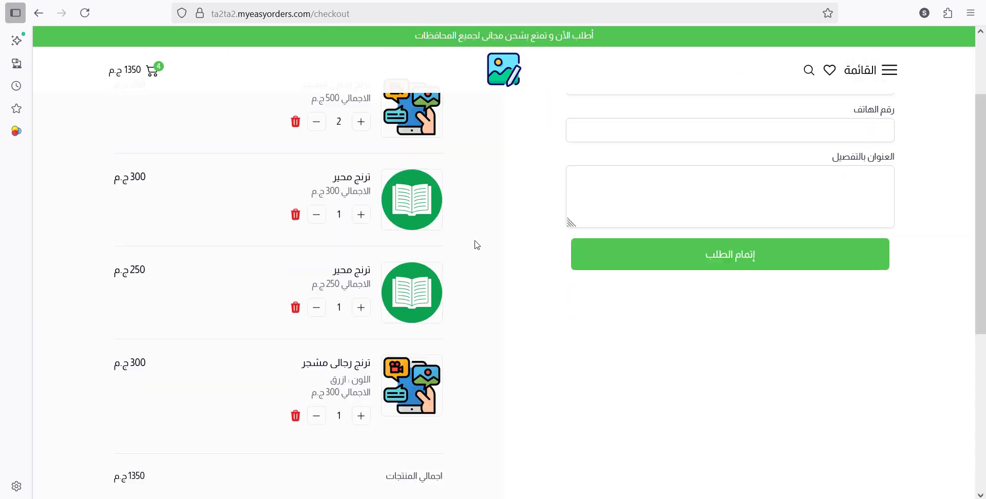
{"action": "scroll", "coordinate": [312, 226], "scroll_direction": "up", "scroll_amount": 2}
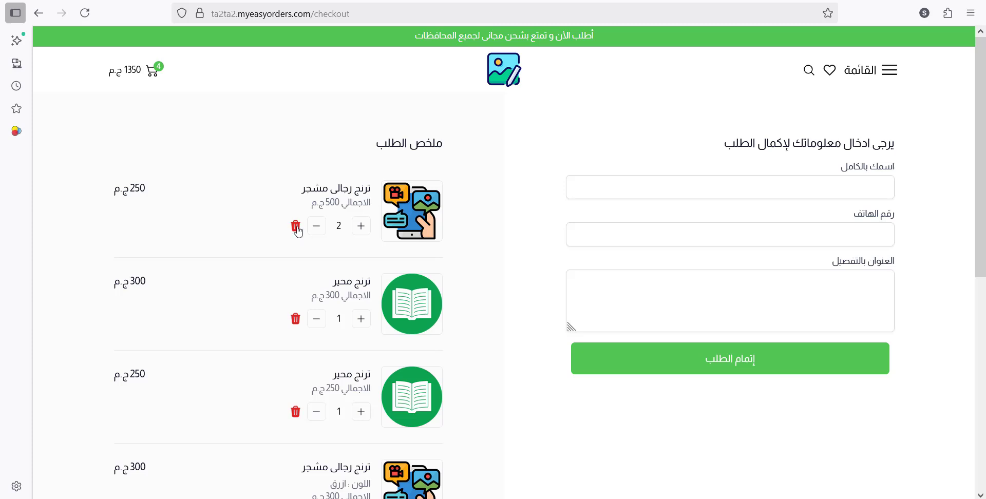
{"action": "left_click", "coordinate": [296, 227]}
{"action": "left_click", "coordinate": [296, 227]}
{"action": "left_click", "coordinate": [296, 226]}
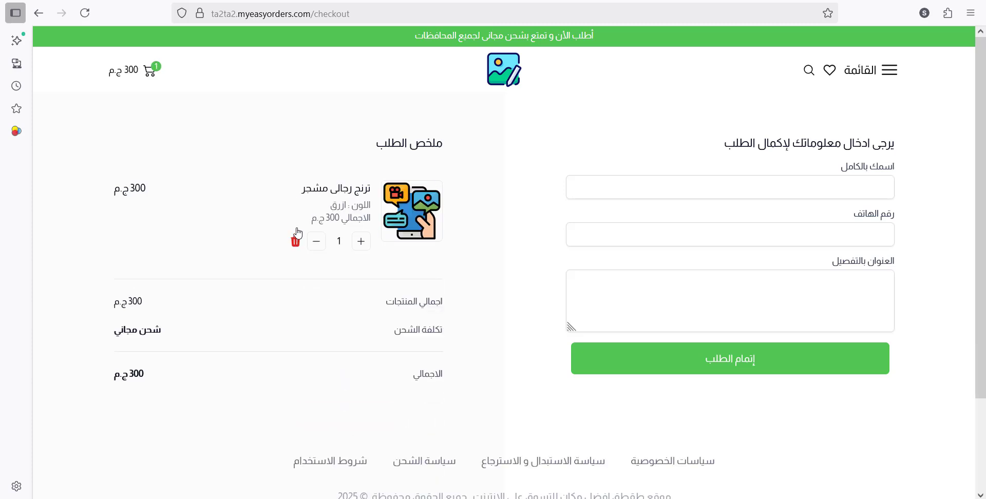
{"action": "scroll", "coordinate": [291, 271], "scroll_direction": "down", "scroll_amount": 2}
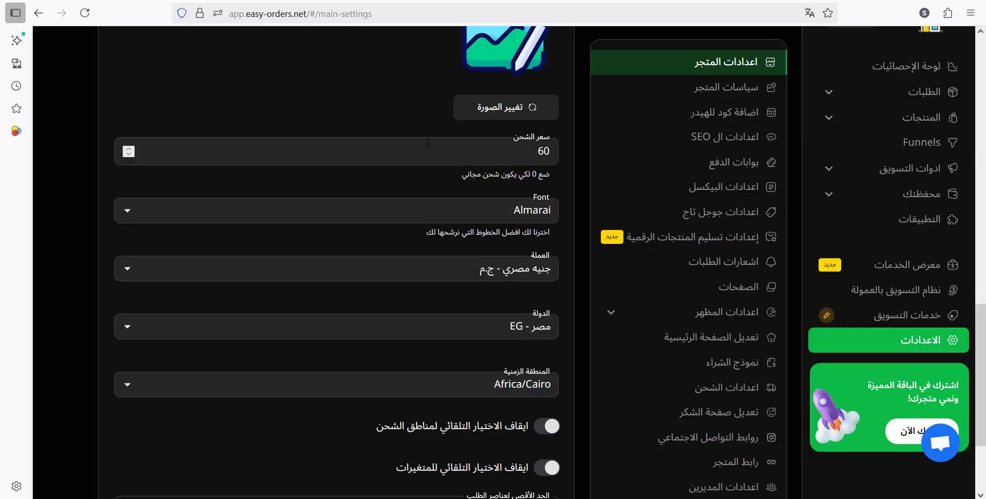
- Save the store settings and reload the storefront checkout to check its shipping cost
{"action": "scroll", "coordinate": [452, 216], "scroll_direction": "down", "scroll_amount": 3}
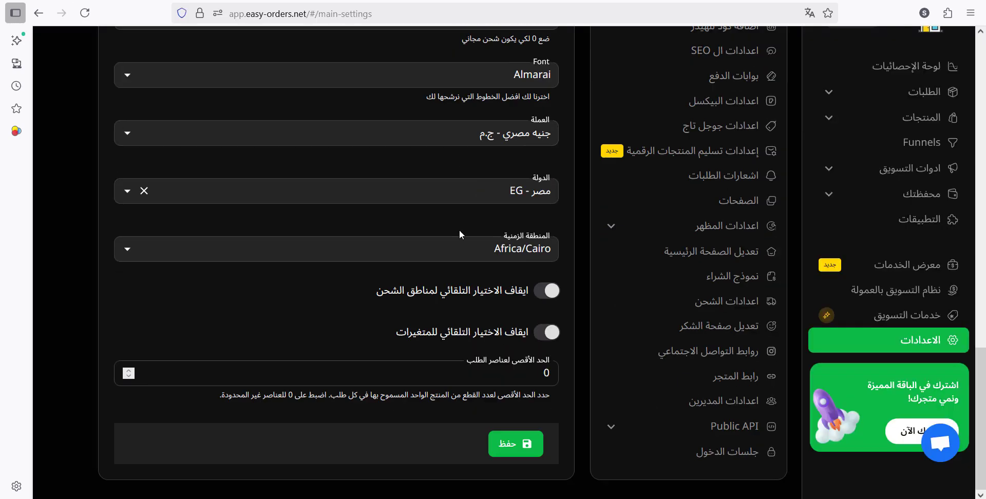
{"action": "left_click", "coordinate": [511, 452]}
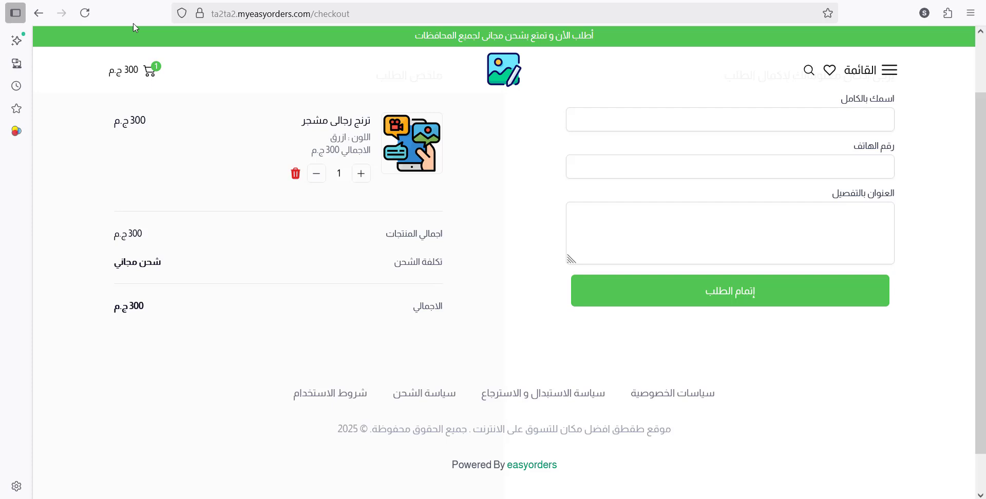
{"action": "left_click", "coordinate": [185, 1]}
{"action": "left_click", "coordinate": [86, 16]}
{"action": "triple_click", "coordinate": [412, 330]}
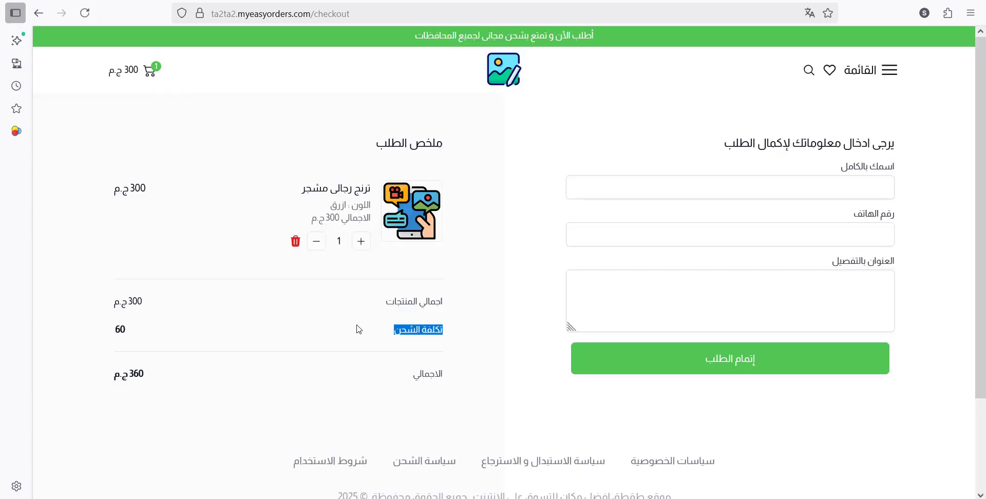
{"action": "left_click", "coordinate": [119, 327]}
{"action": "double_click", "coordinate": [119, 329]}
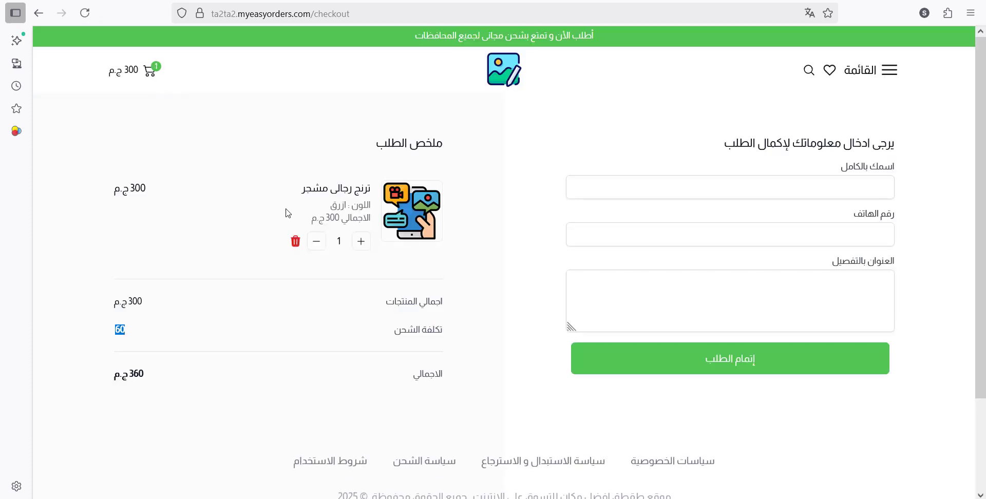
- Open the ترنج محير product from the storefront home page and go to its order form
{"action": "left_click", "coordinate": [504, 69]}
{"action": "scroll", "coordinate": [612, 154], "scroll_direction": "down", "scroll_amount": 5}
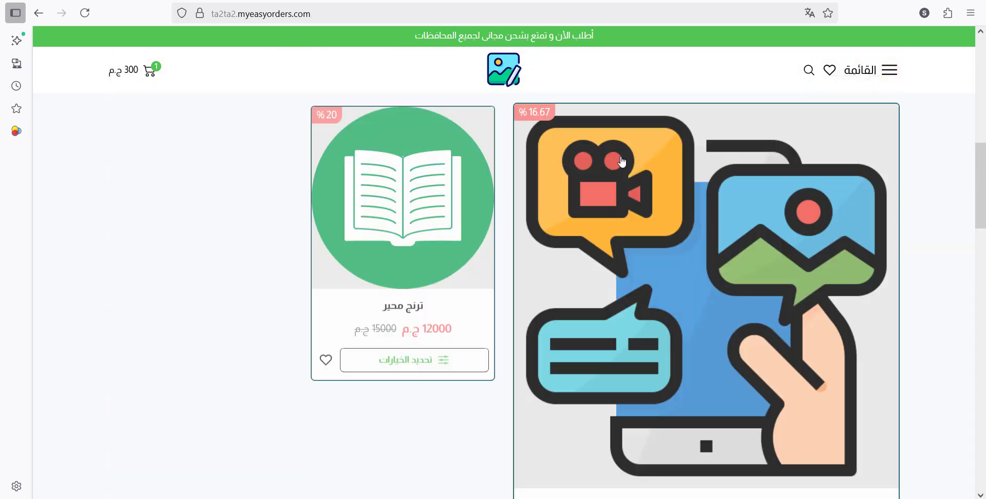
{"action": "left_click", "coordinate": [392, 191]}
{"action": "scroll", "coordinate": [400, 226], "scroll_direction": "down", "scroll_amount": 5}
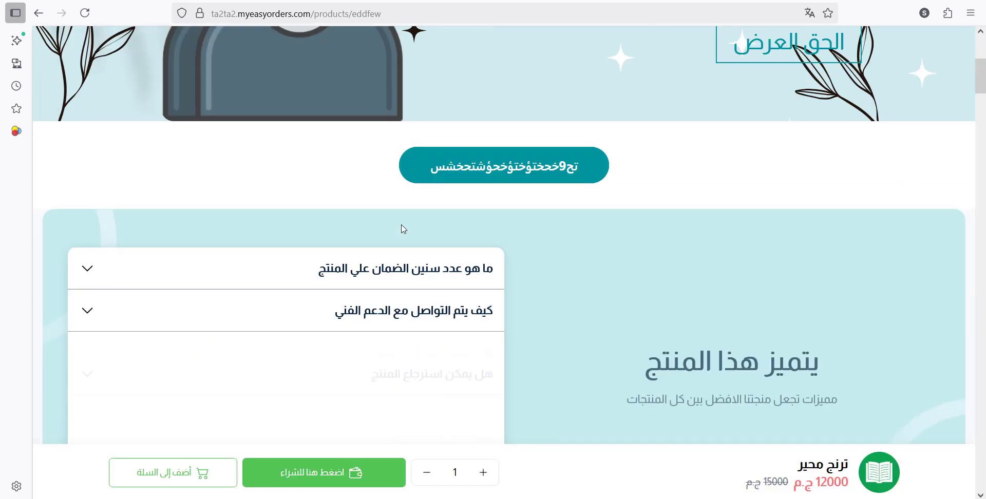
{"action": "left_click", "coordinate": [330, 473]}
{"action": "scroll", "coordinate": [641, 255], "scroll_direction": "down", "scroll_amount": 2}
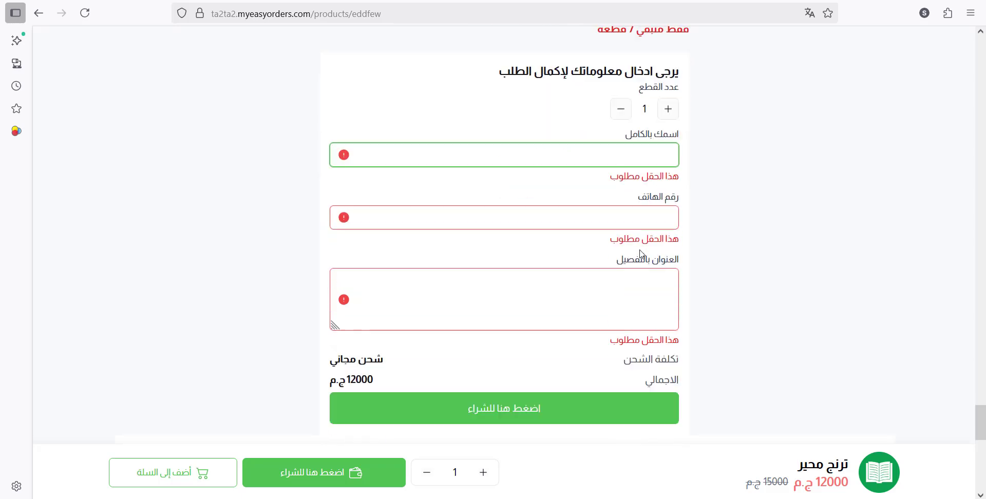
- Compare the shipping cost in the ترنج محير order form with the shipping price in the store settings
{"action": "scroll", "coordinate": [642, 255], "scroll_direction": "down", "scroll_amount": 4}
{"action": "scroll", "coordinate": [624, 261], "scroll_direction": "up", "scroll_amount": 4}
{"action": "left_click", "coordinate": [358, 348]}
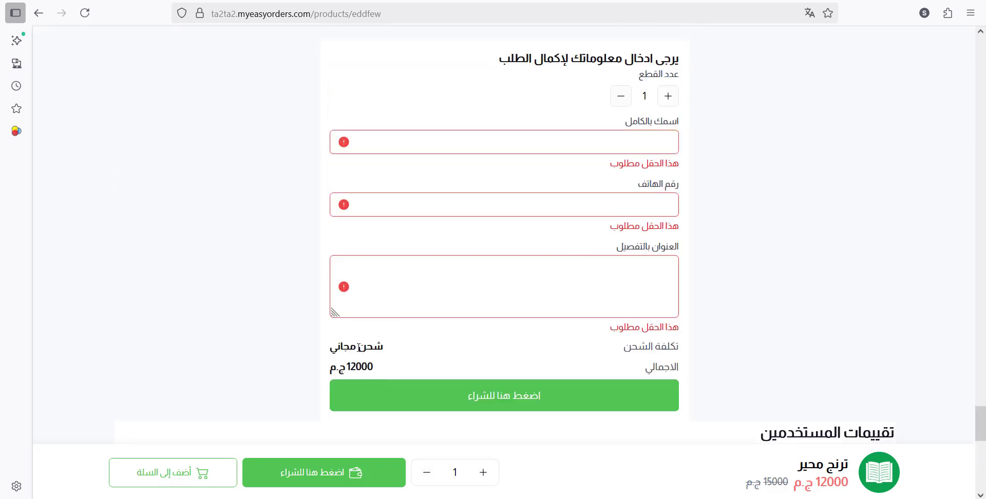
{"action": "triple_click", "coordinate": [358, 348]}
{"action": "key", "text": "ctrl+Tab"}
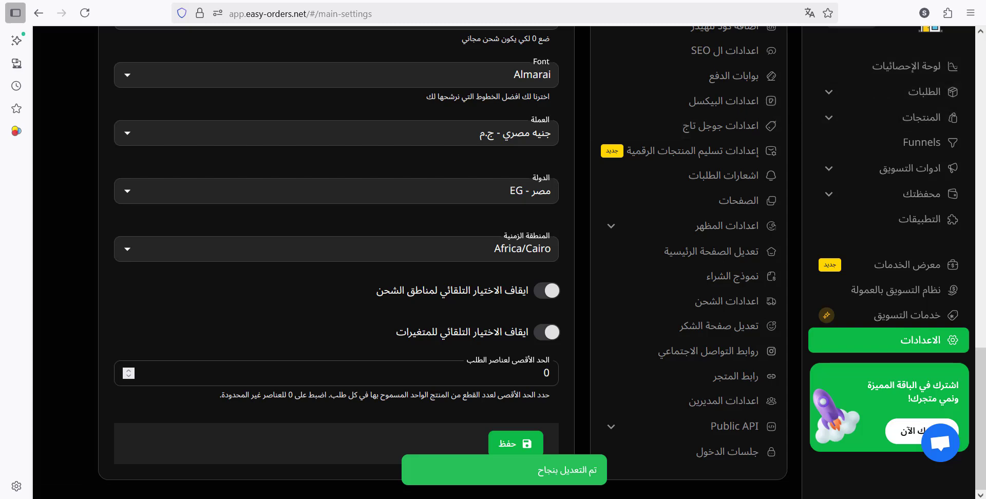
{"action": "scroll", "coordinate": [585, 241], "scroll_direction": "up", "scroll_amount": 4}
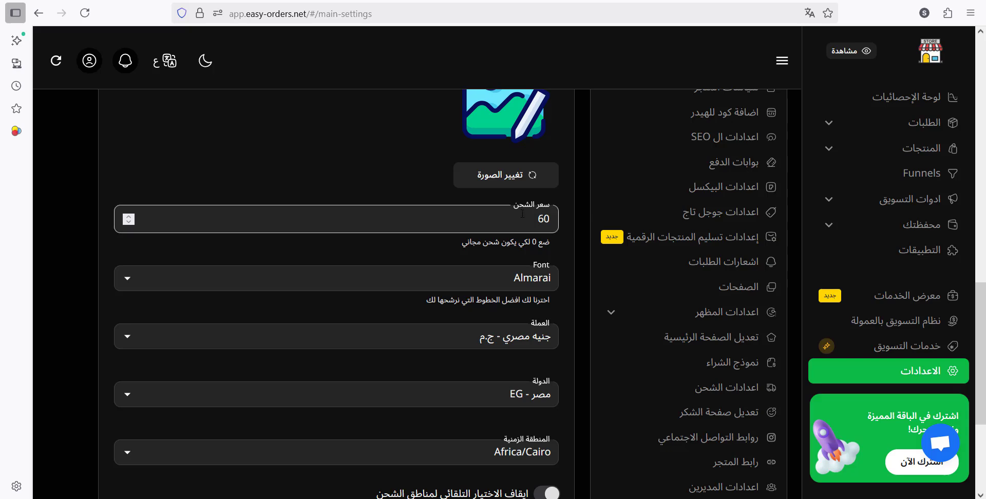
{"action": "key", "text": "ctrl+Tab"}
{"action": "key", "text": "ctrl+Tab"}
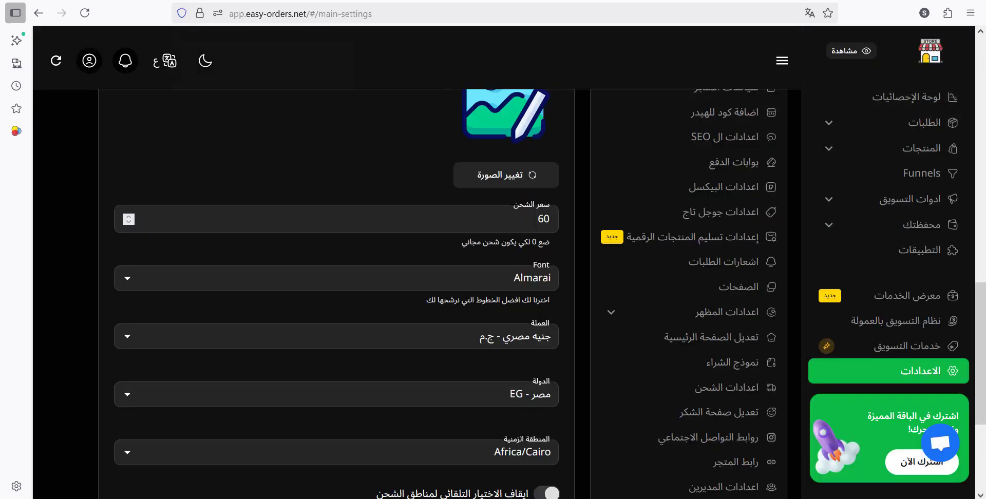
{"action": "key", "text": "ctrl+Tab"}
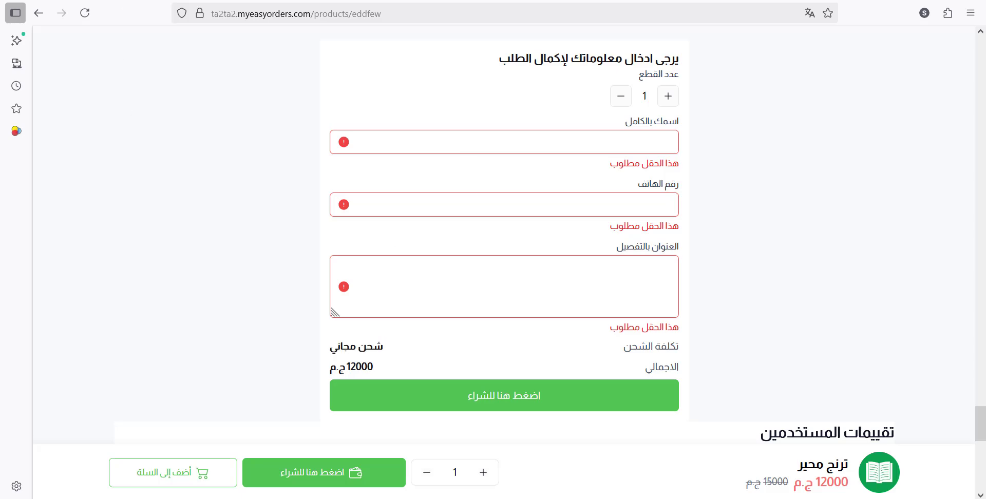
{"action": "key", "text": "ctrl+Tab"}
- Open the list of all products and edit the ترنج محير product
{"action": "left_click", "coordinate": [905, 129]}
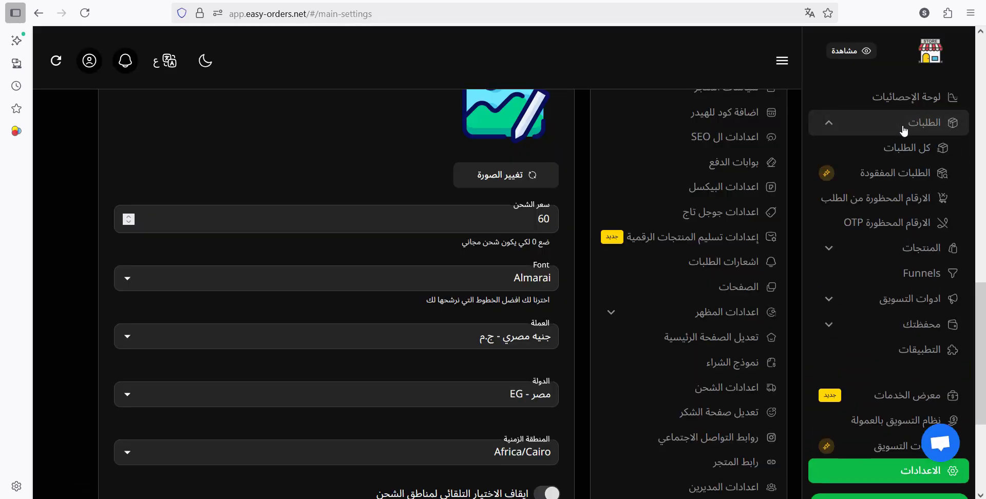
{"action": "left_click", "coordinate": [905, 129]}
{"action": "left_click", "coordinate": [922, 150]}
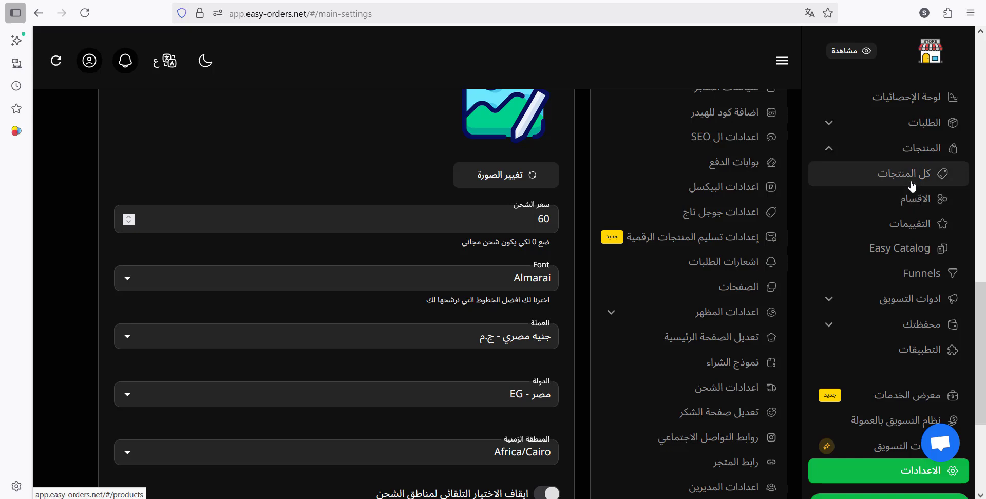
{"action": "left_click", "coordinate": [913, 182]}
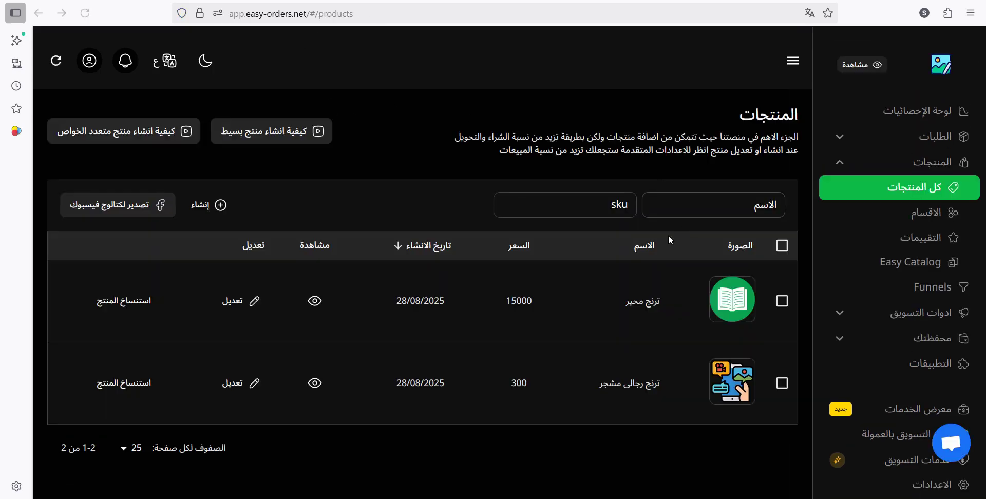
{"action": "left_click", "coordinate": [236, 302]}
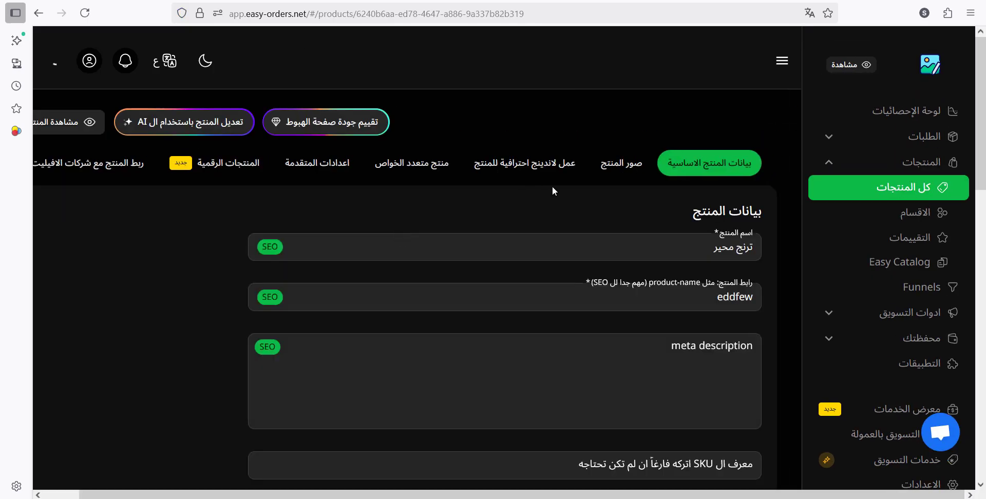
- Look through the product's basic data and advanced settings for options affecting its shipping
{"action": "scroll", "coordinate": [553, 187], "scroll_direction": "down", "scroll_amount": 10}
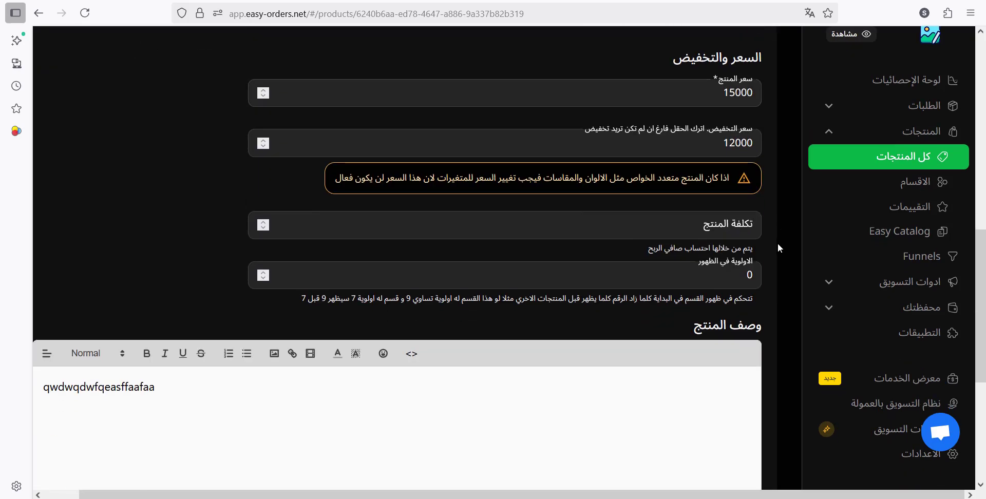
{"action": "scroll", "coordinate": [778, 247], "scroll_direction": "down", "scroll_amount": 5}
{"action": "scroll", "coordinate": [778, 250], "scroll_direction": "up", "scroll_amount": 15}
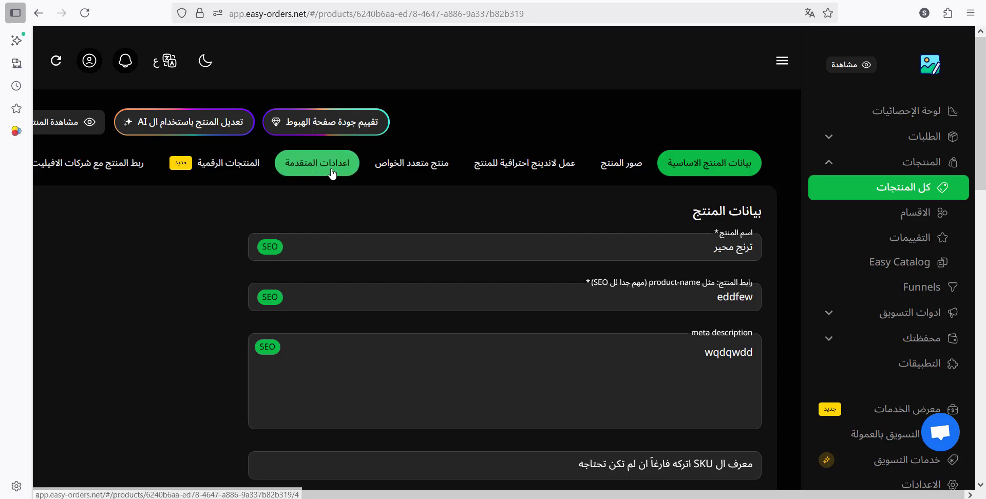
{"action": "left_click", "coordinate": [317, 163]}
{"action": "scroll", "coordinate": [776, 300], "scroll_direction": "down", "scroll_amount": 6}
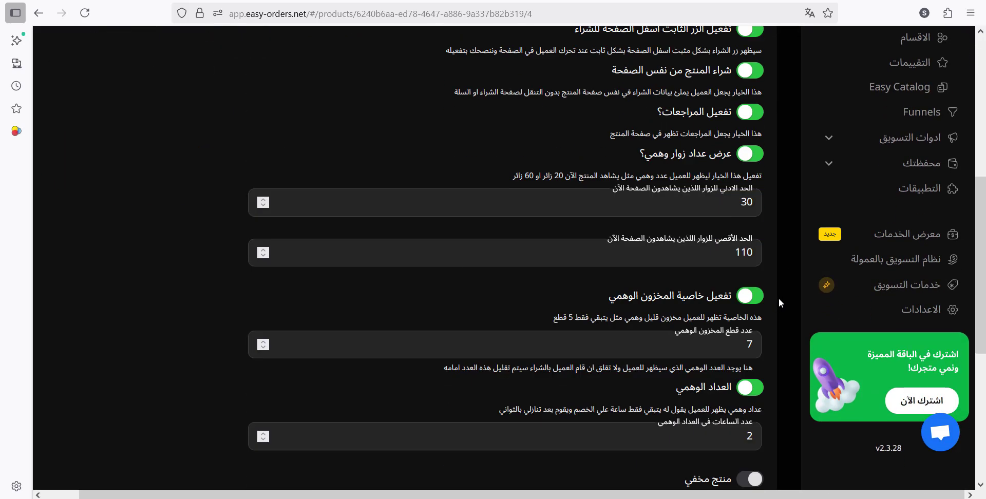
{"action": "scroll", "coordinate": [778, 299], "scroll_direction": "down", "scroll_amount": 4}
{"action": "scroll", "coordinate": [779, 299], "scroll_direction": "down", "scroll_amount": 2}
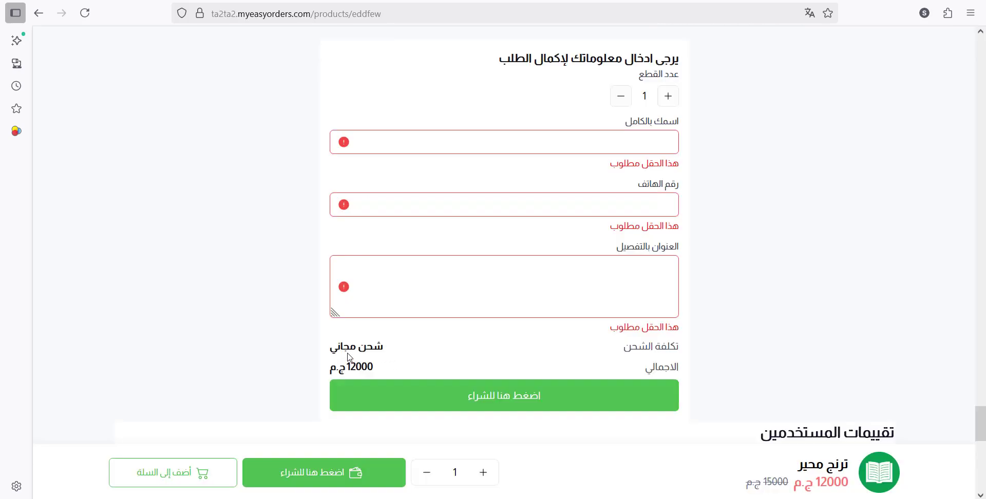
- Recheck the shipping cost in the ترنج محير order form and return to the storefront home page
{"action": "triple_click", "coordinate": [348, 357]}
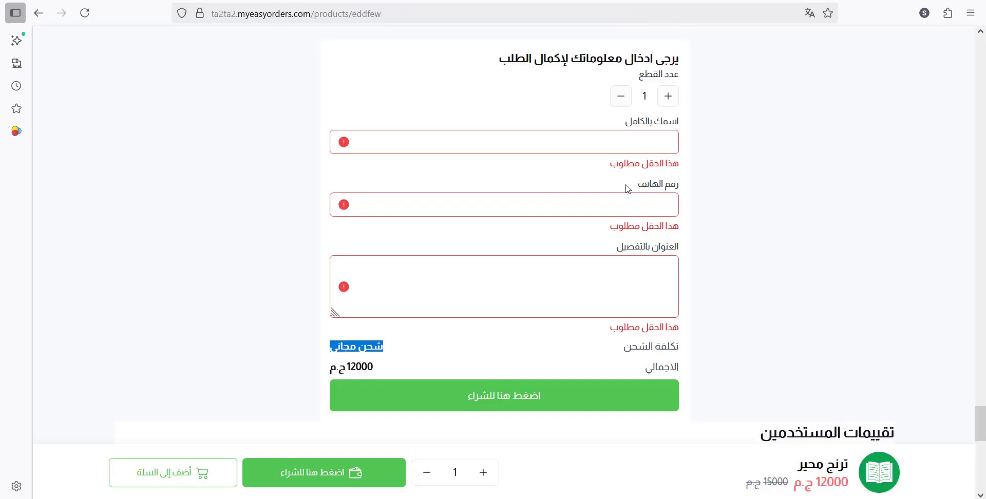
{"action": "scroll", "coordinate": [628, 189], "scroll_direction": "up", "scroll_amount": 15}
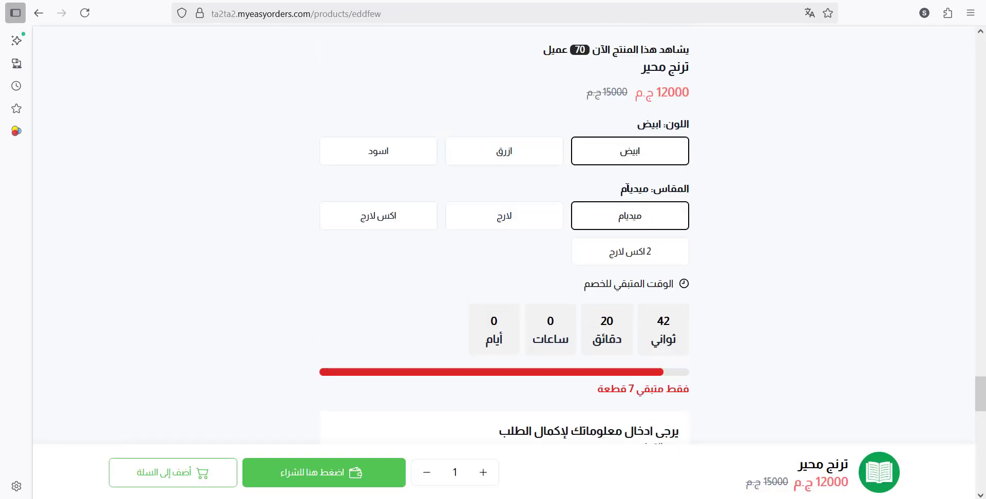
{"action": "key", "text": "alt+Left"}
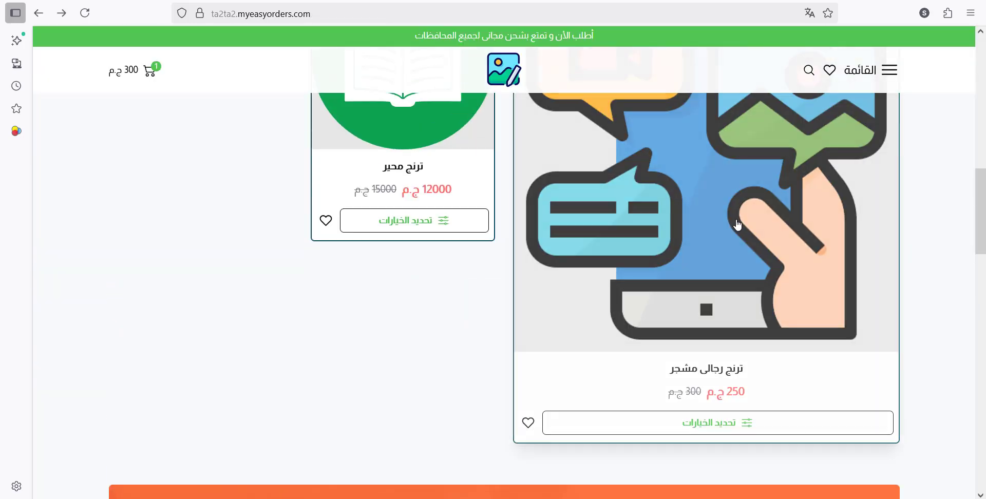
- Look over the ترنج رجالى مشجر product page and start its purchase to check the shipping cost at checkout
{"action": "left_click", "coordinate": [738, 221]}
{"action": "scroll", "coordinate": [434, 208], "scroll_direction": "down", "scroll_amount": 5}
{"action": "scroll", "coordinate": [434, 209], "scroll_direction": "down", "scroll_amount": 15}
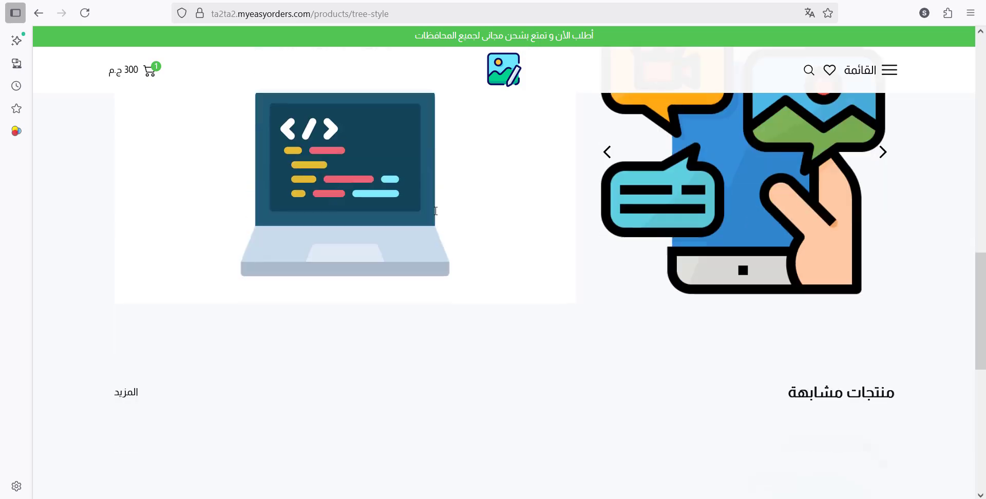
{"action": "scroll", "coordinate": [443, 211], "scroll_direction": "up", "scroll_amount": 10}
{"action": "scroll", "coordinate": [444, 214], "scroll_direction": "up", "scroll_amount": 8}
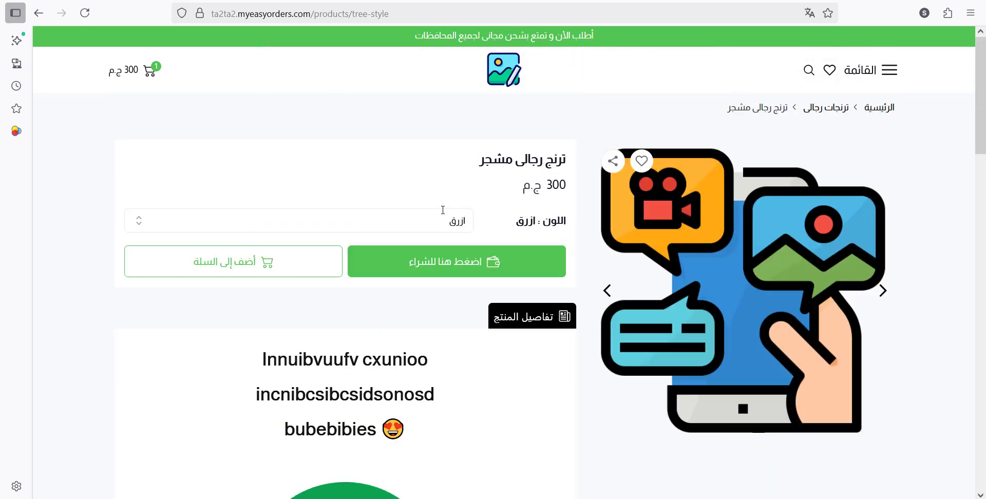
{"action": "left_click", "coordinate": [440, 262]}
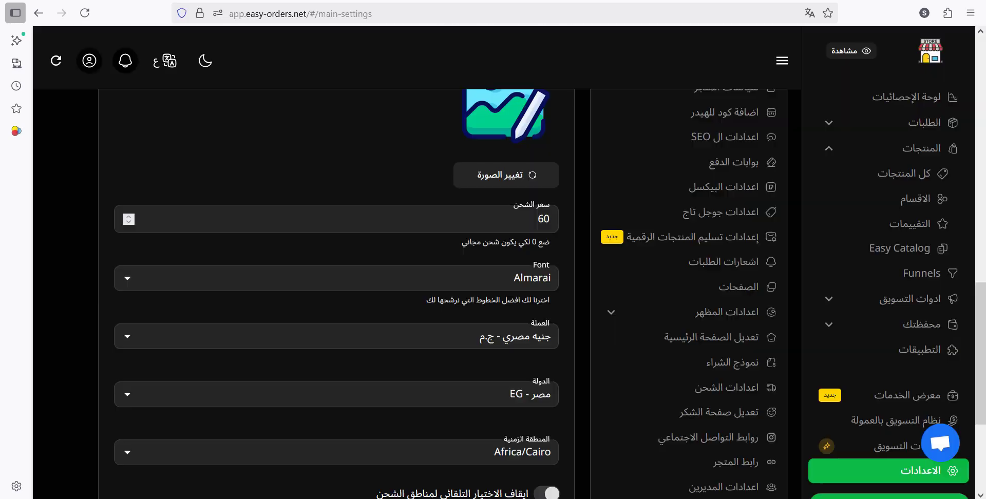
- Turn off the free shipping option (تفعيل الشحن المجاني للمنتج) for the ترنج محير product and save it
{"action": "scroll", "coordinate": [740, 189], "scroll_direction": "down", "scroll_amount": 10}
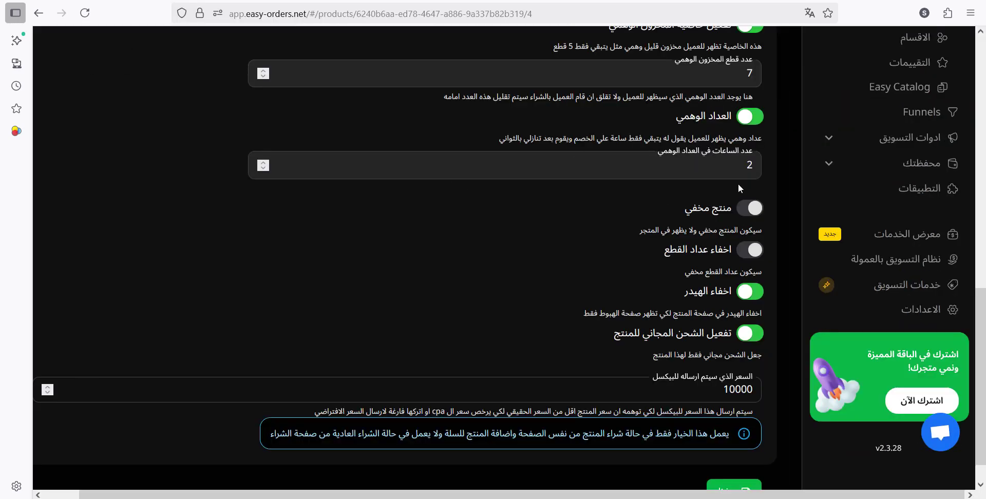
{"action": "left_click", "coordinate": [755, 335]}
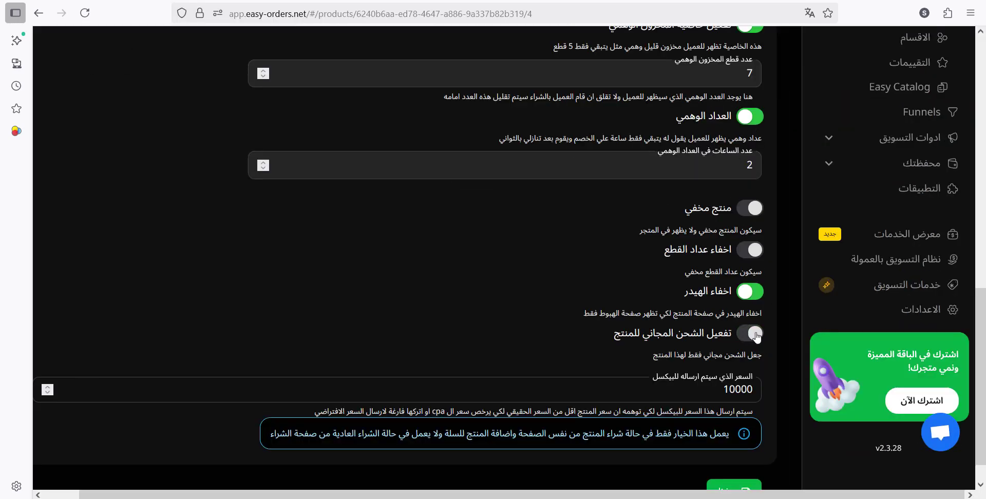
{"action": "scroll", "coordinate": [745, 401], "scroll_direction": "down", "scroll_amount": 1}
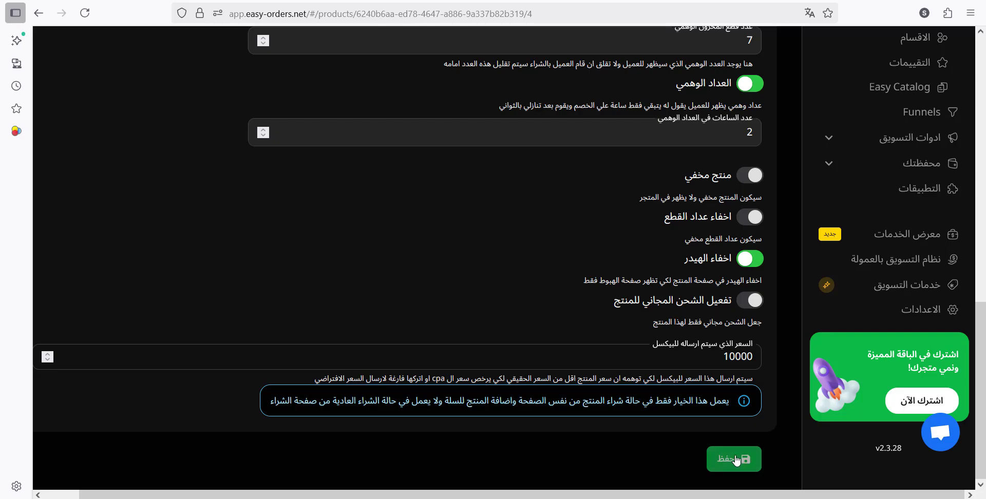
{"action": "left_click", "coordinate": [737, 460]}
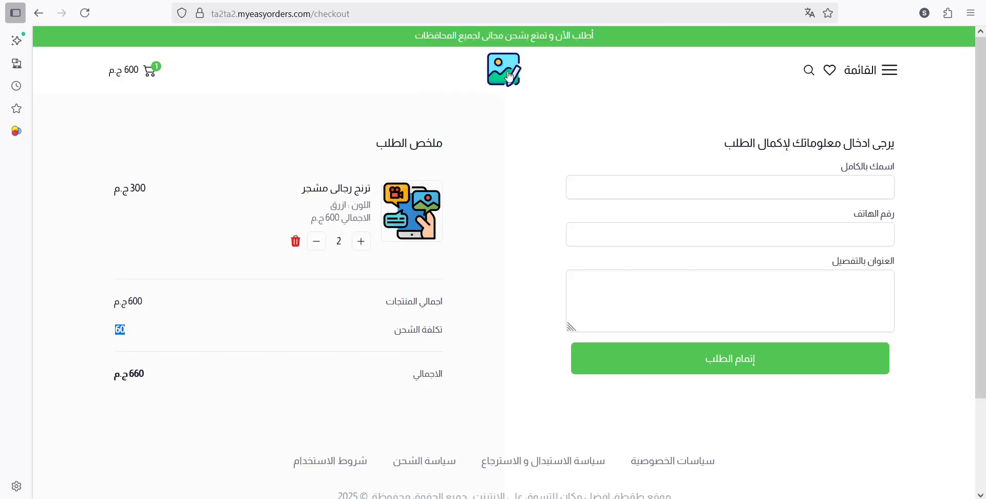
- Reopen the ترنج محير product from the storefront home page and check the shipping cost in its order form
{"action": "left_click", "coordinate": [508, 76]}
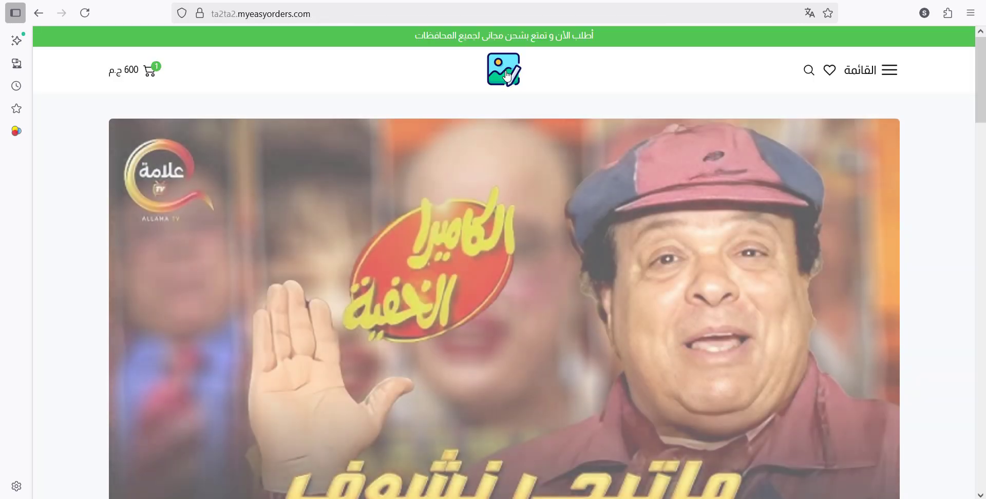
{"action": "scroll", "coordinate": [421, 138], "scroll_direction": "down", "scroll_amount": 10}
{"action": "left_click", "coordinate": [401, 229]}
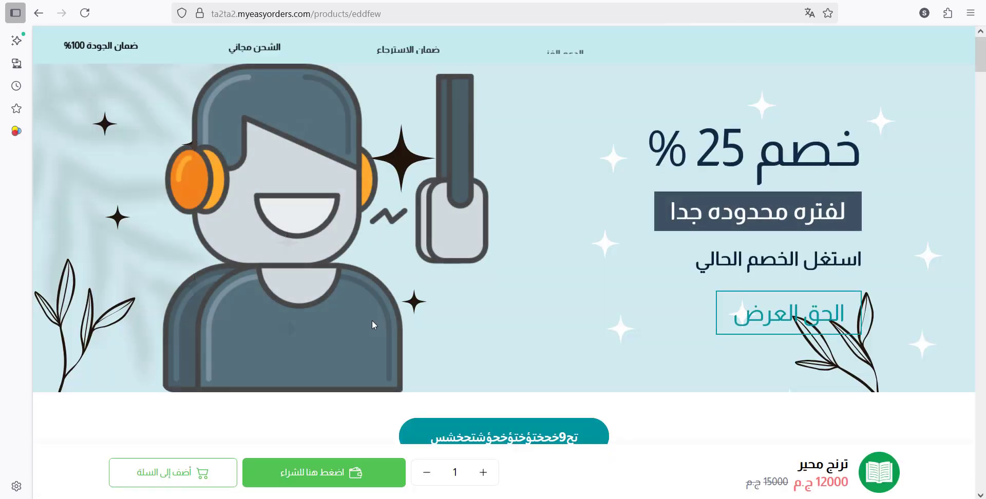
{"action": "left_click", "coordinate": [341, 471]}
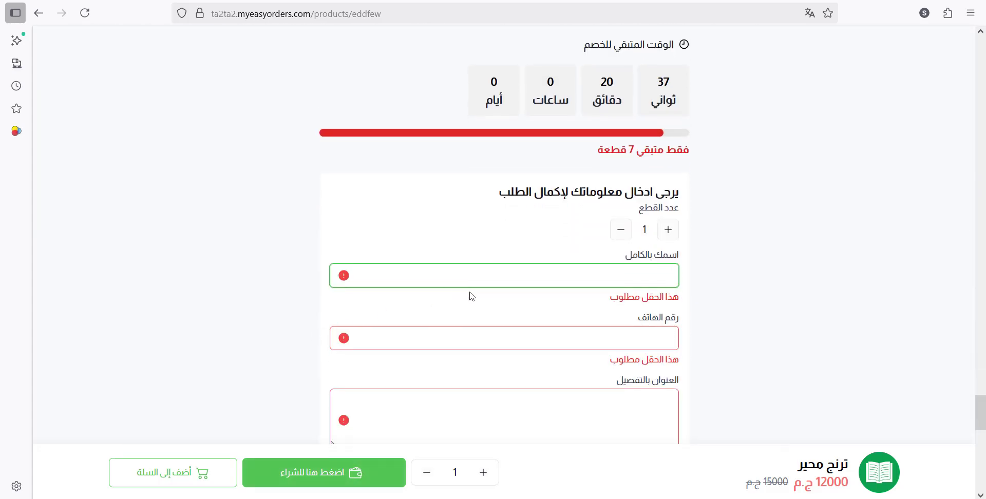
{"action": "scroll", "coordinate": [472, 296], "scroll_direction": "down", "scroll_amount": 4}
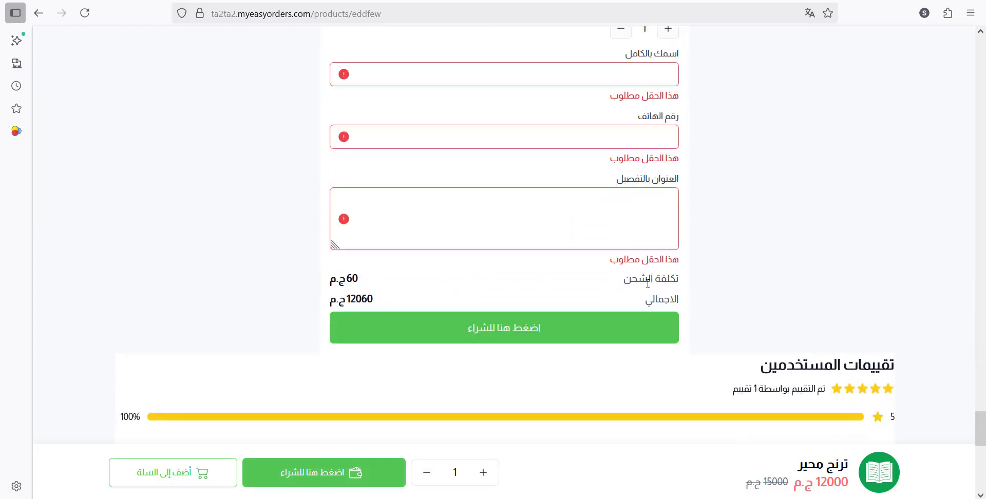
- Set the store's font to Cairo in the general store settings
{"action": "left_click", "coordinate": [97, 1]}
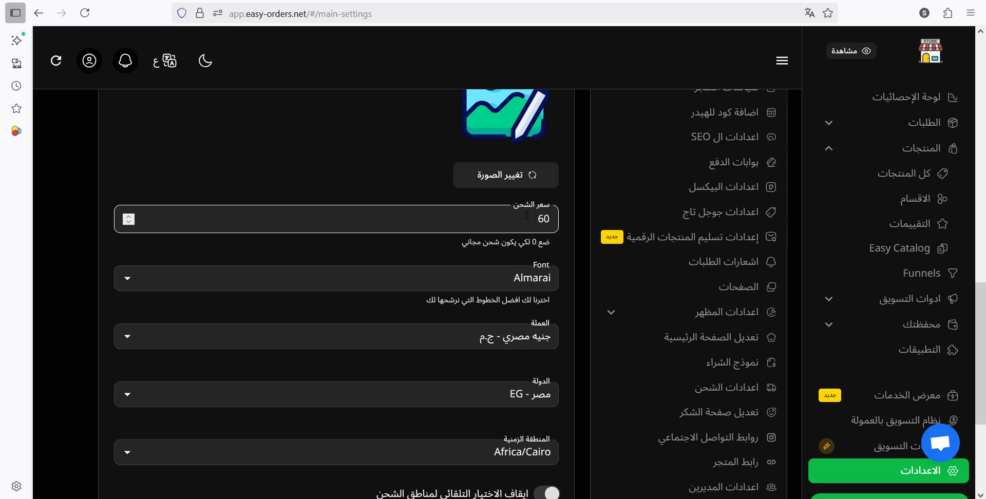
{"action": "scroll", "coordinate": [526, 216], "scroll_direction": "down", "scroll_amount": 2}
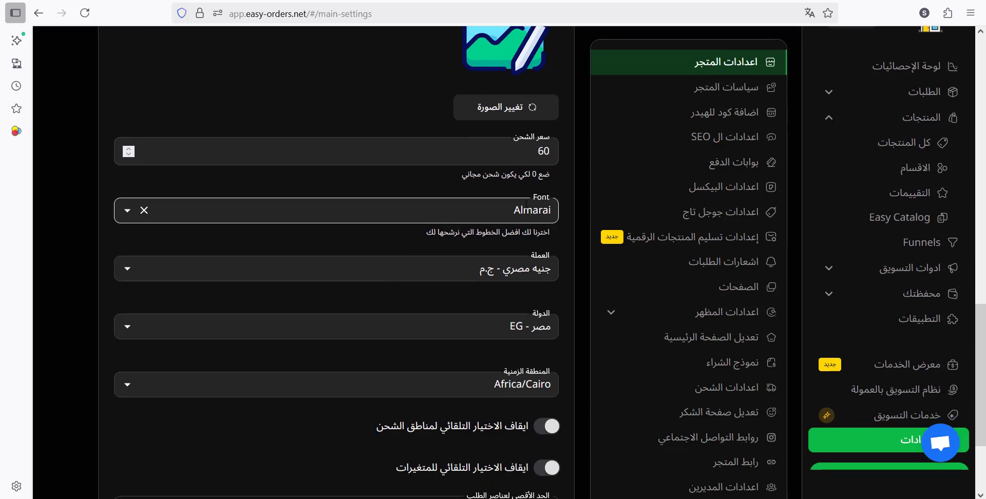
{"action": "left_click", "coordinate": [497, 216]}
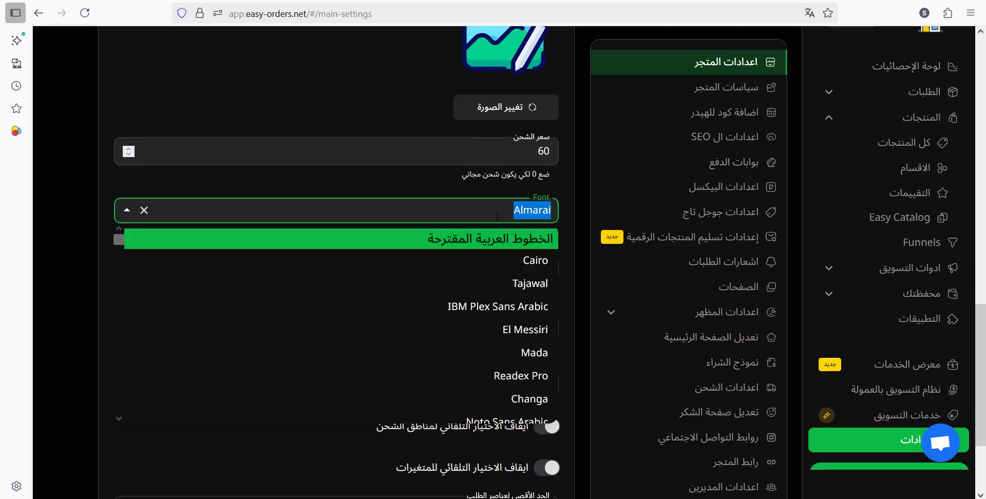
{"action": "scroll", "coordinate": [491, 257], "scroll_direction": "down", "scroll_amount": 2}
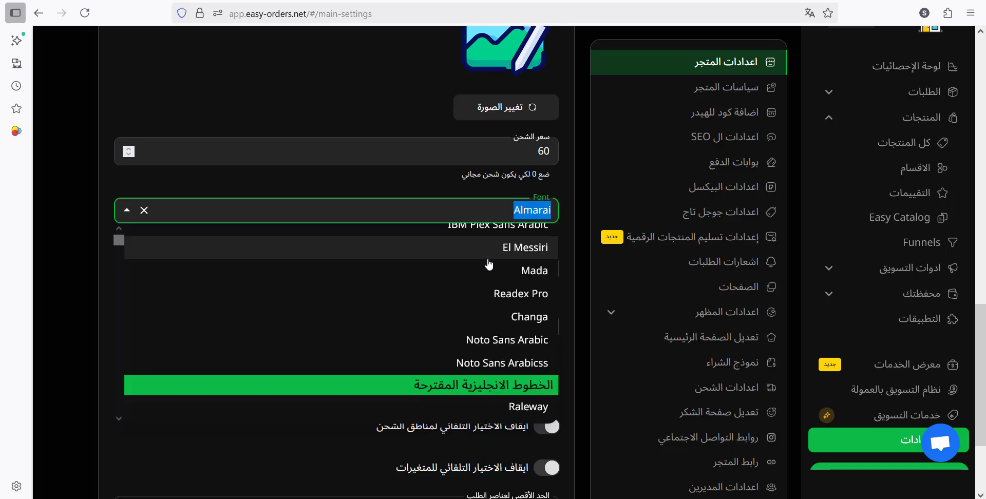
{"action": "scroll", "coordinate": [528, 279], "scroll_direction": "up", "scroll_amount": 3}
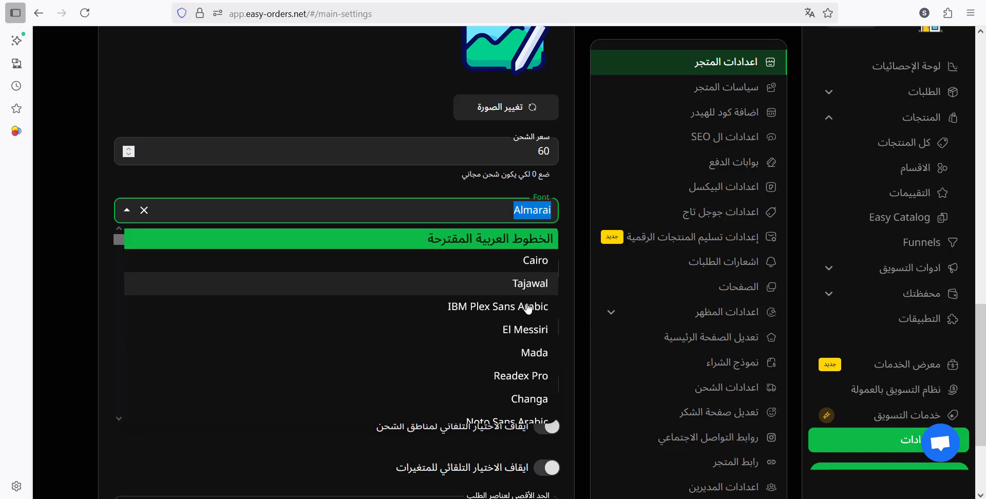
{"action": "left_click", "coordinate": [536, 261]}
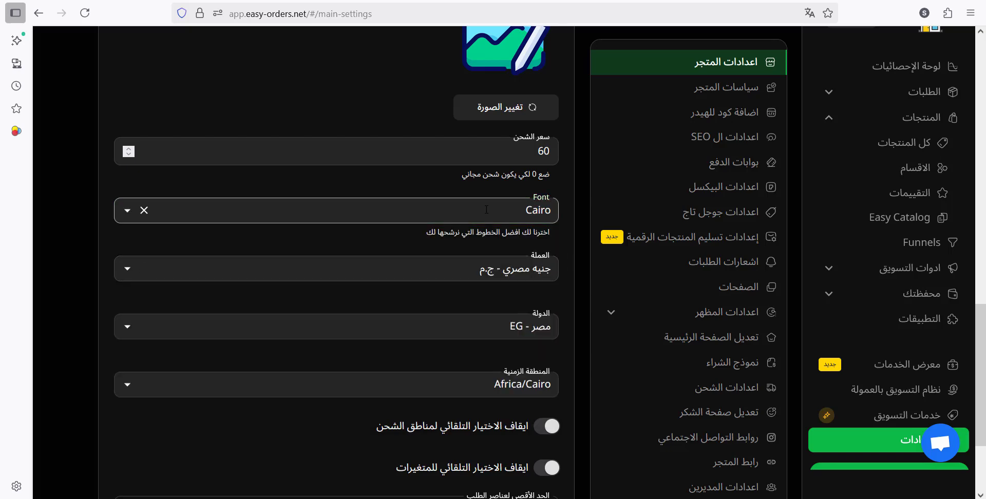
{"action": "left_click", "coordinate": [294, 218]}
{"action": "scroll", "coordinate": [294, 222], "scroll_direction": "up", "scroll_amount": 1}
{"action": "left_click", "coordinate": [74, 207]}
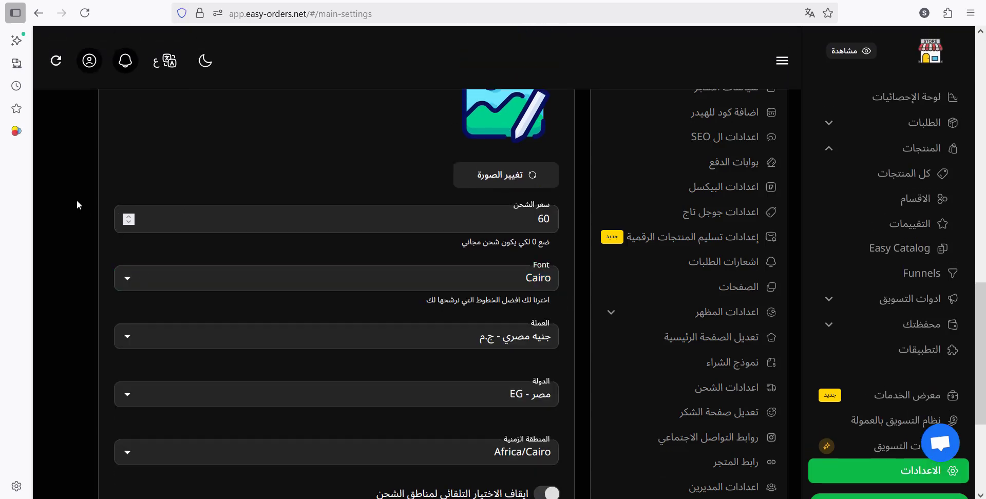
- Examine the font used on the ترنج محير product page before the font change is saved
{"action": "left_click", "coordinate": [496, 284]}
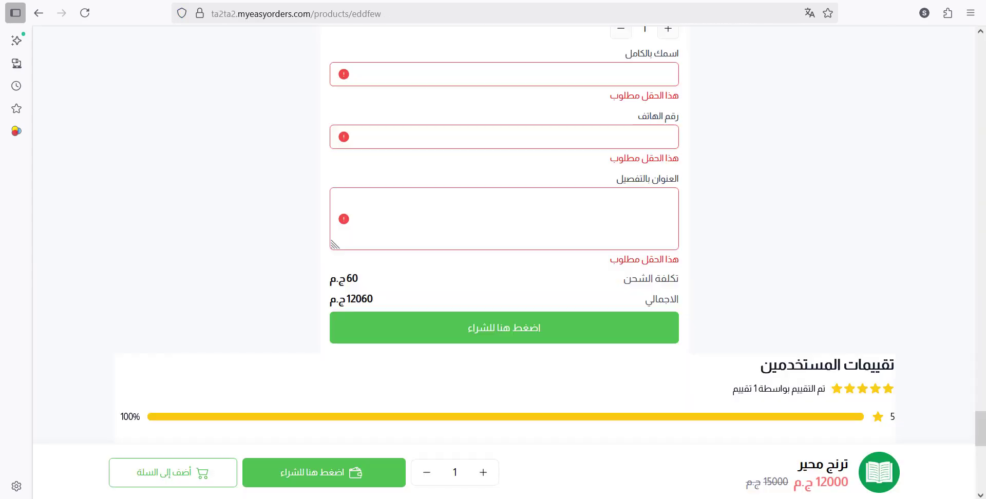
{"action": "scroll", "coordinate": [765, 314], "scroll_direction": "up", "scroll_amount": 5}
{"action": "scroll", "coordinate": [766, 315], "scroll_direction": "up", "scroll_amount": 7}
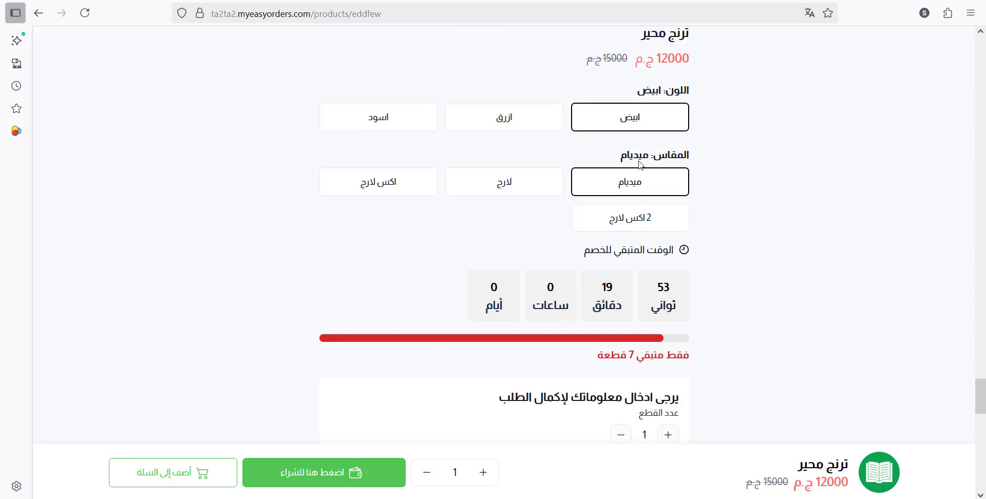
{"action": "left_click_drag", "start_coordinate": [696, 225], "coordinate": [681, 239]}
{"action": "left_click", "coordinate": [680, 242]}
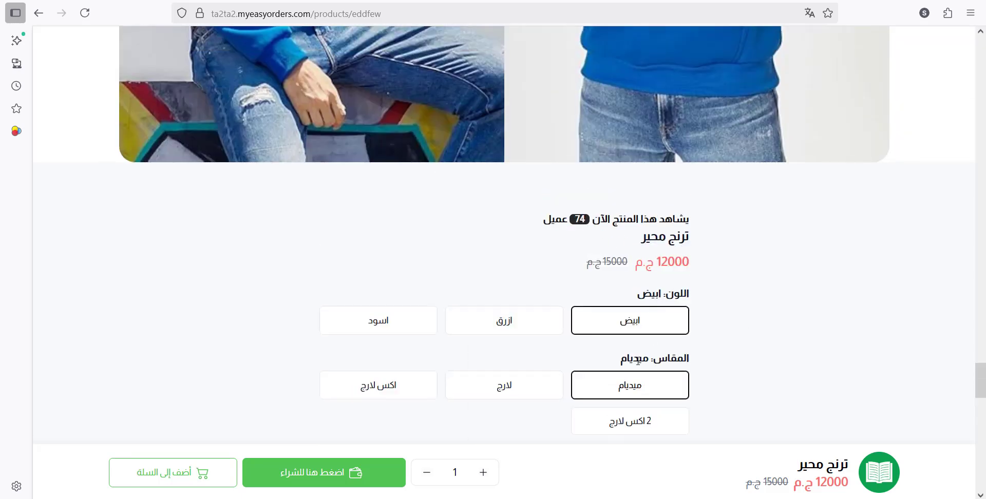
{"action": "key", "text": "ctrl+Tab"}
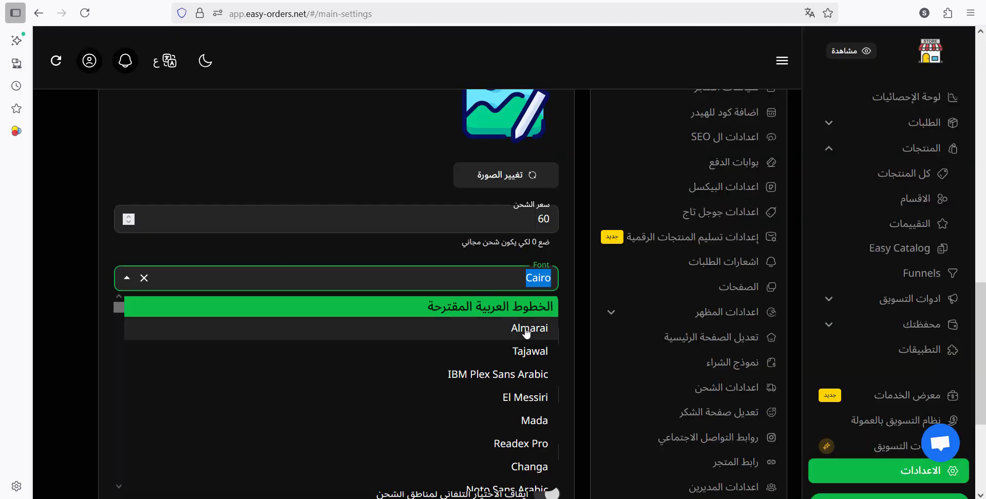
- Save the store settings with the selected Cairo font
{"action": "left_click", "coordinate": [427, 251]}
{"action": "scroll", "coordinate": [571, 317], "scroll_direction": "down", "scroll_amount": 4}
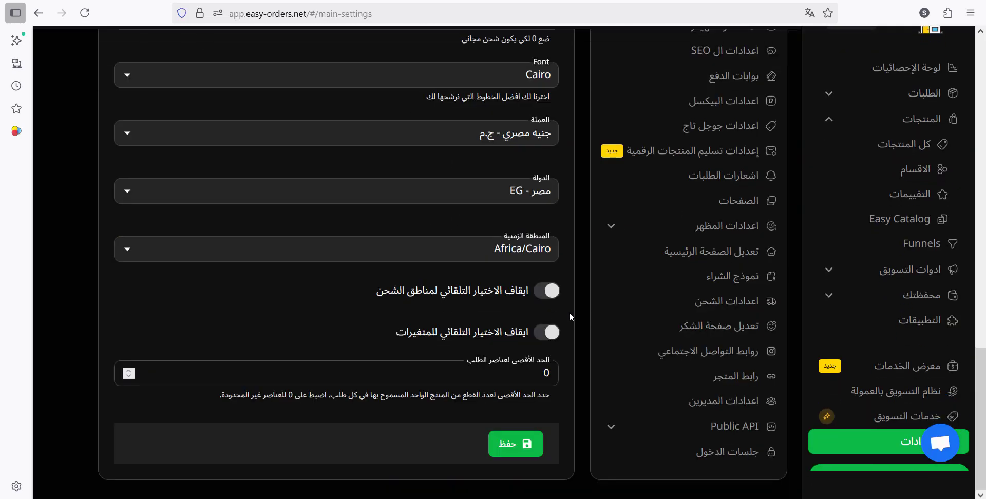
{"action": "left_click", "coordinate": [503, 452]}
- Reload the ترنج محير product page and examine how its text looks in the new font
{"action": "key", "text": "ctrl+Tab"}
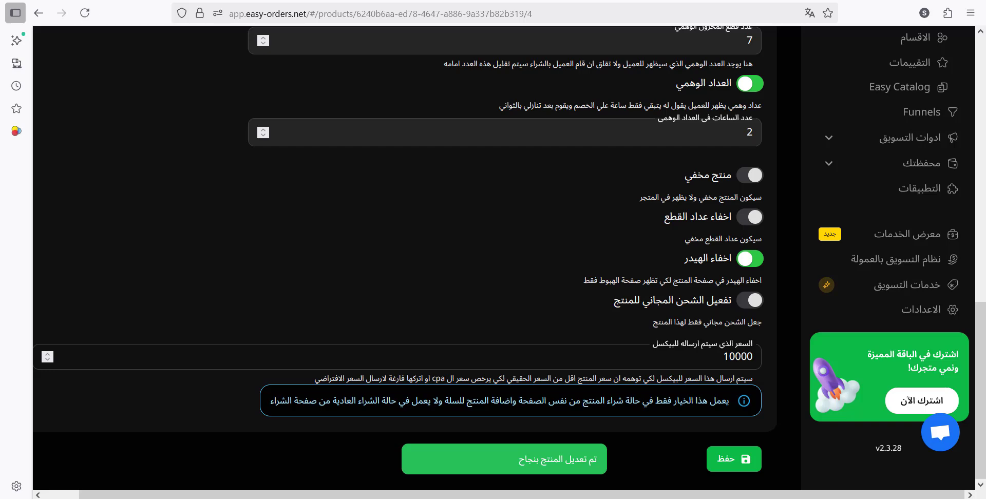
{"action": "key", "text": "ctrl+Tab"}
{"action": "left_click", "coordinate": [85, 12]}
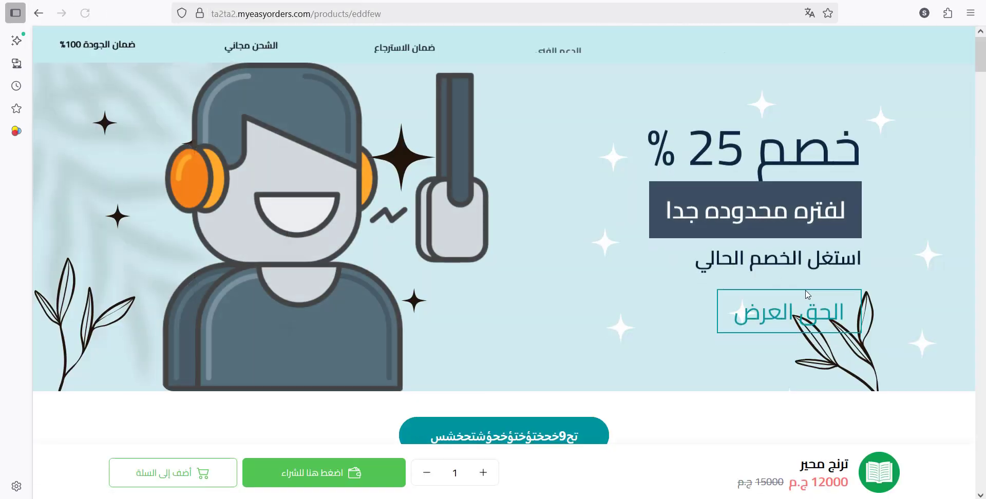
{"action": "scroll", "coordinate": [683, 273], "scroll_direction": "down", "scroll_amount": 15}
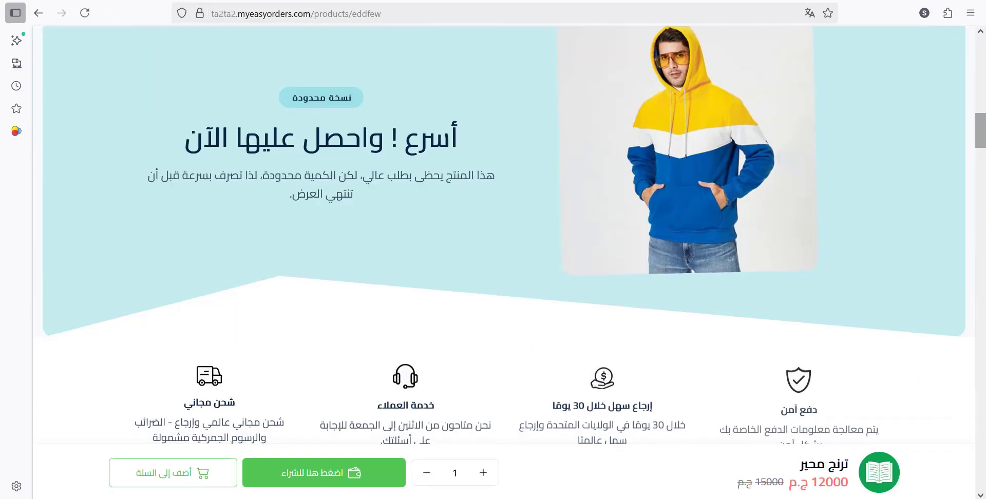
{"action": "scroll", "coordinate": [874, 219], "scroll_direction": "up", "scroll_amount": 8}
{"action": "left_click_drag", "start_coordinate": [982, 95], "coordinate": [982, 48]}
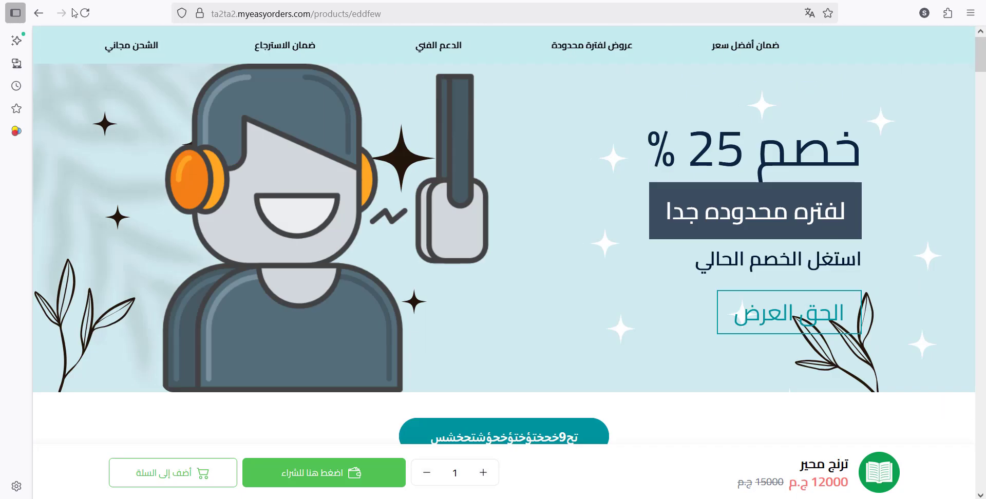
- Return to the storefront home page and examine the font in its product sections
{"action": "left_click", "coordinate": [39, 14]}
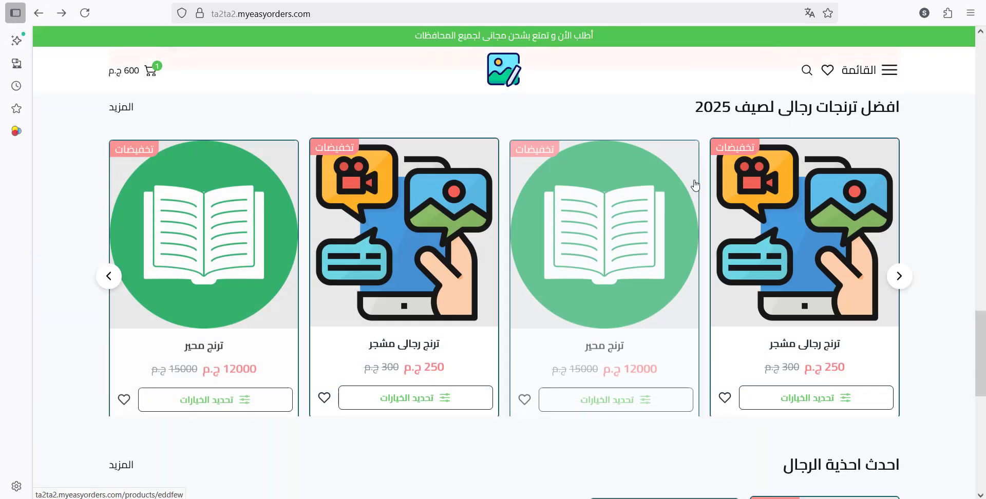
{"action": "scroll", "coordinate": [807, 280], "scroll_direction": "up", "scroll_amount": 5}
{"action": "scroll", "coordinate": [807, 280], "scroll_direction": "down", "scroll_amount": 5}
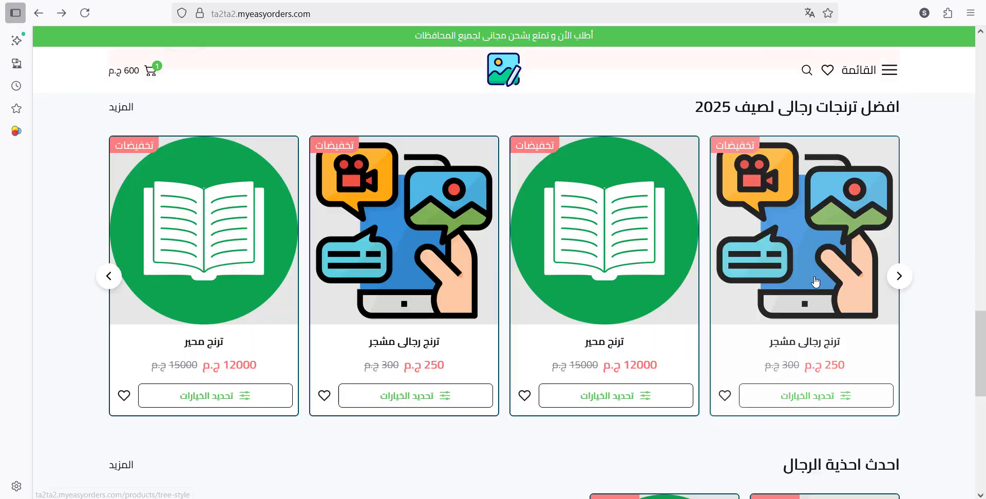
- Check the font on the ترنج رجالى مشجر product page and its checkout page
{"action": "left_click", "coordinate": [827, 257]}
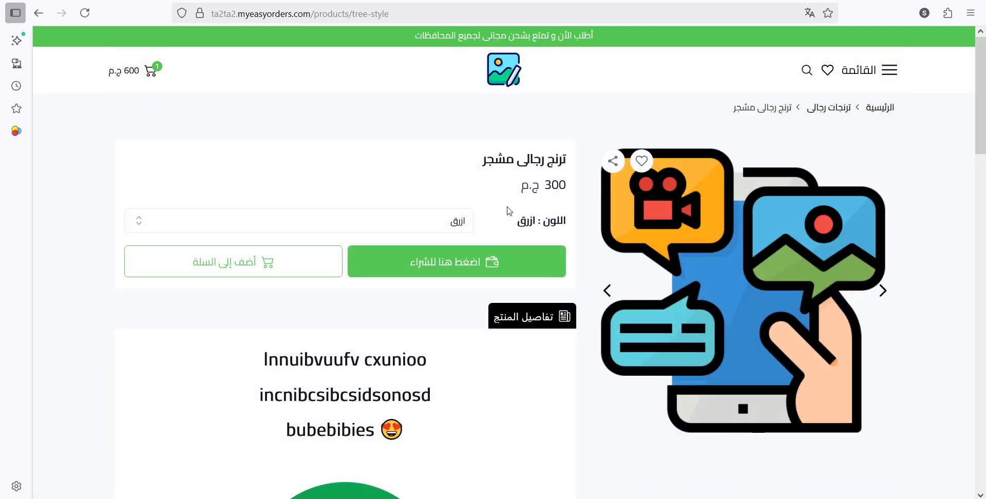
{"action": "double_click", "coordinate": [546, 156]}
{"action": "triple_click", "coordinate": [546, 157]}
{"action": "left_click", "coordinate": [452, 174]}
{"action": "scroll", "coordinate": [411, 193], "scroll_direction": "down", "scroll_amount": 5}
{"action": "scroll", "coordinate": [442, 192], "scroll_direction": "down", "scroll_amount": 12}
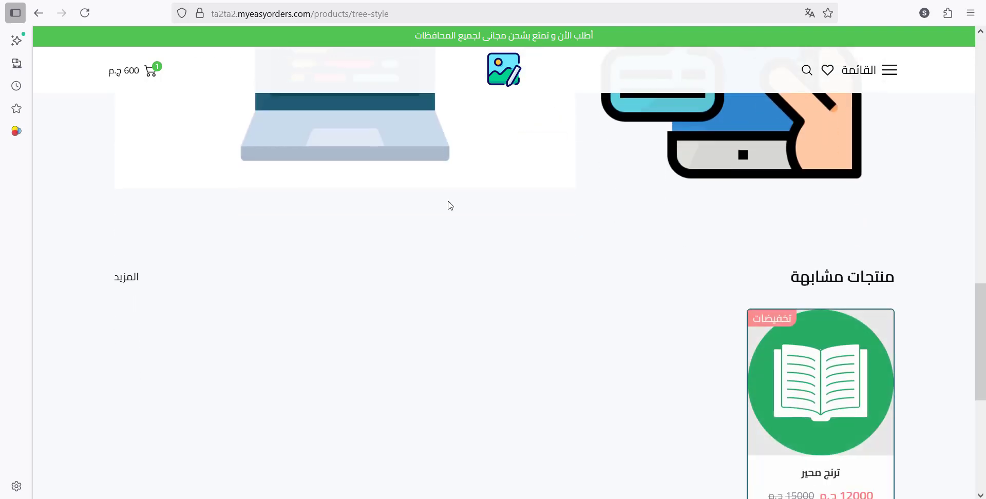
{"action": "scroll", "coordinate": [455, 221], "scroll_direction": "up", "scroll_amount": 17}
{"action": "left_click", "coordinate": [462, 264]}
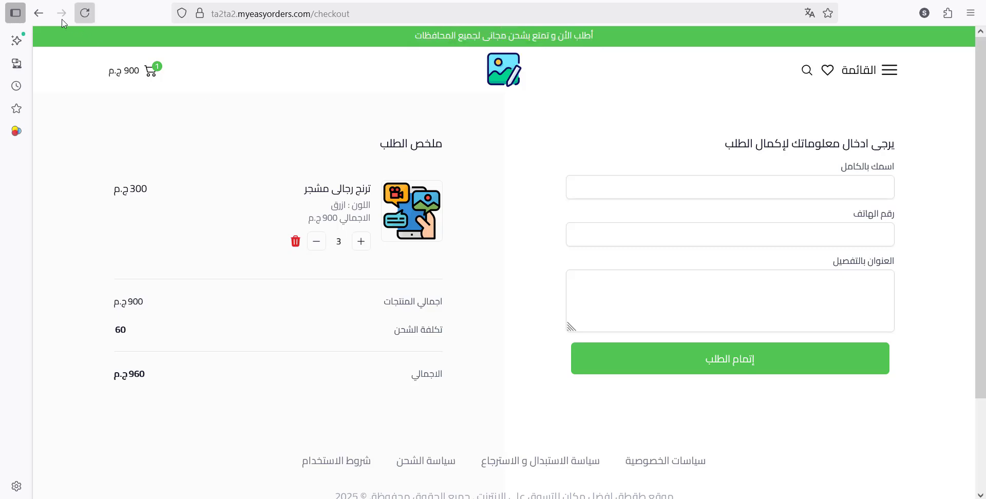
{"action": "left_click", "coordinate": [39, 13]}
- Set the store font to El Messiri in the general settings and save
{"action": "left_click", "coordinate": [118, 1]}
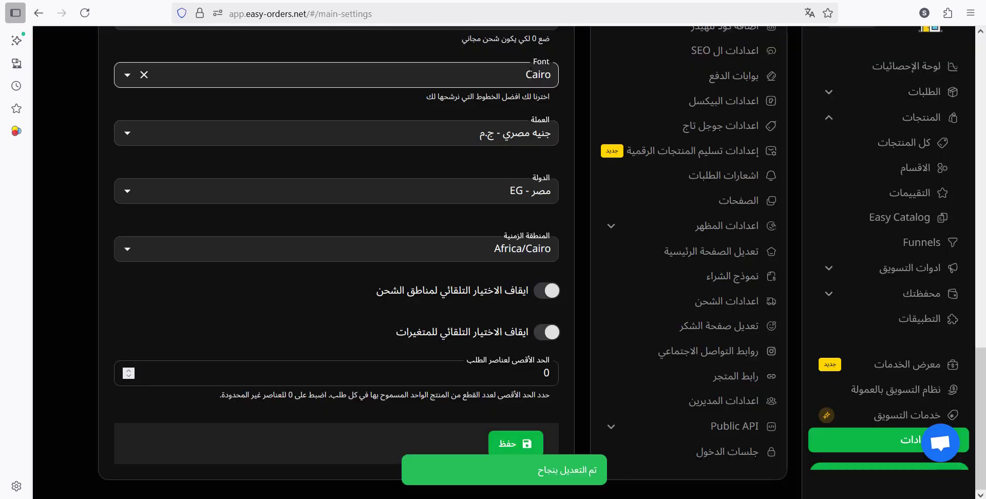
{"action": "left_click", "coordinate": [445, 75]}
{"action": "scroll", "coordinate": [434, 166], "scroll_direction": "down", "scroll_amount": 3}
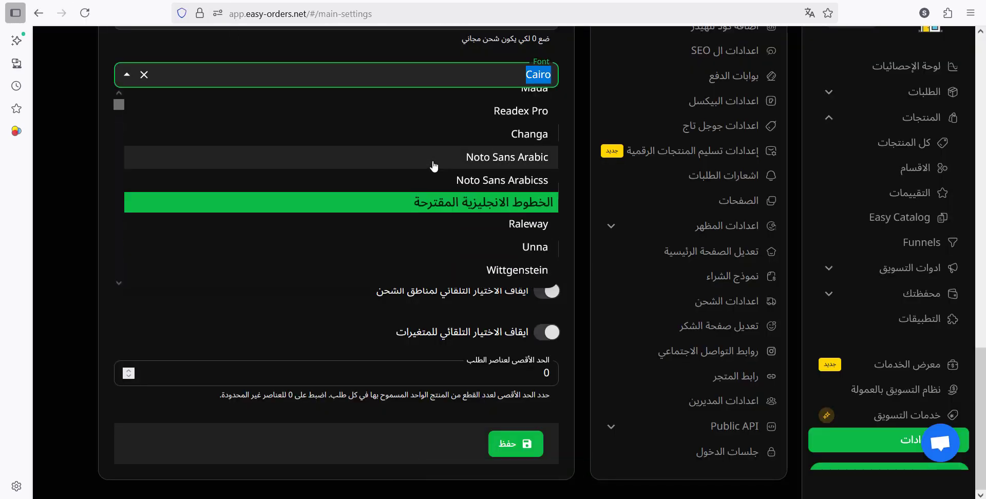
{"action": "scroll", "coordinate": [425, 187], "scroll_direction": "up", "scroll_amount": 3}
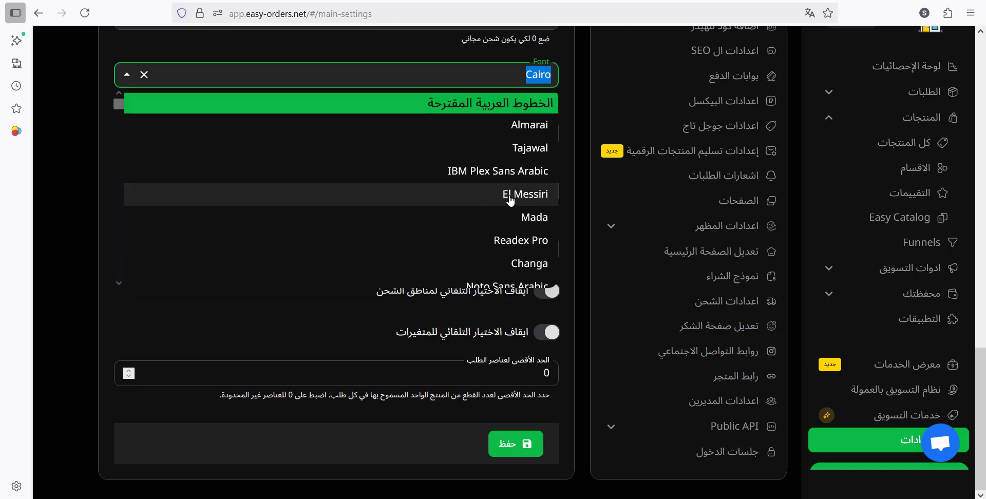
{"action": "left_click", "coordinate": [502, 195]}
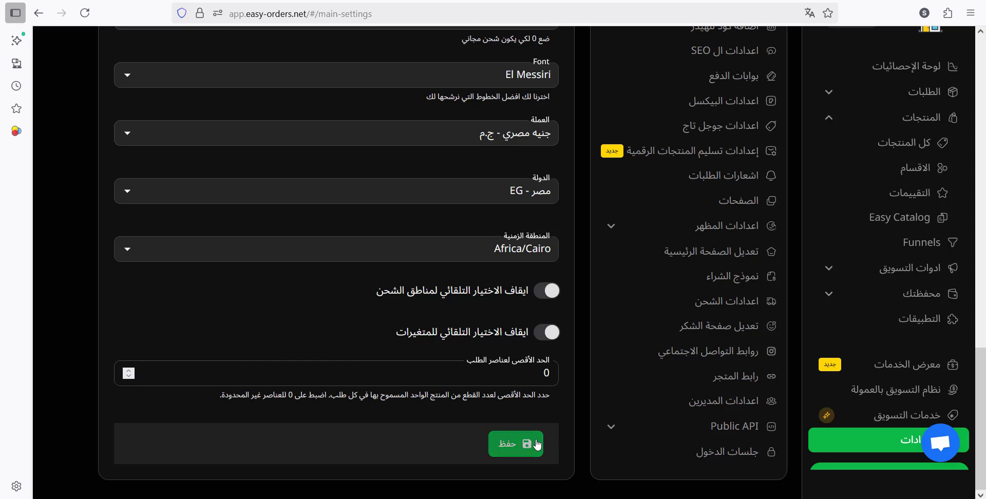
{"action": "left_click", "coordinate": [519, 444]}
- Reload the ترنج رجالى مشجر product page and examine its title and description text in the new font
{"action": "left_click", "coordinate": [271, 1]}
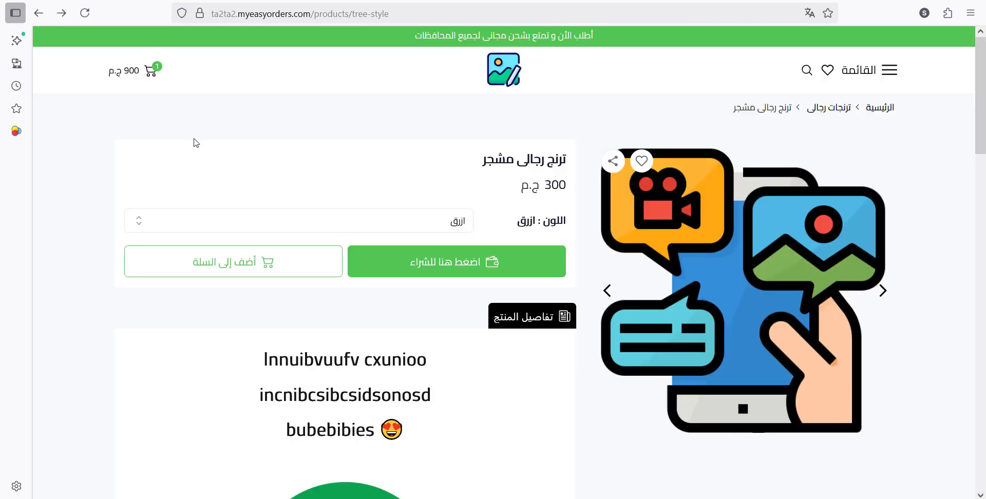
{"action": "left_click", "coordinate": [88, 17]}
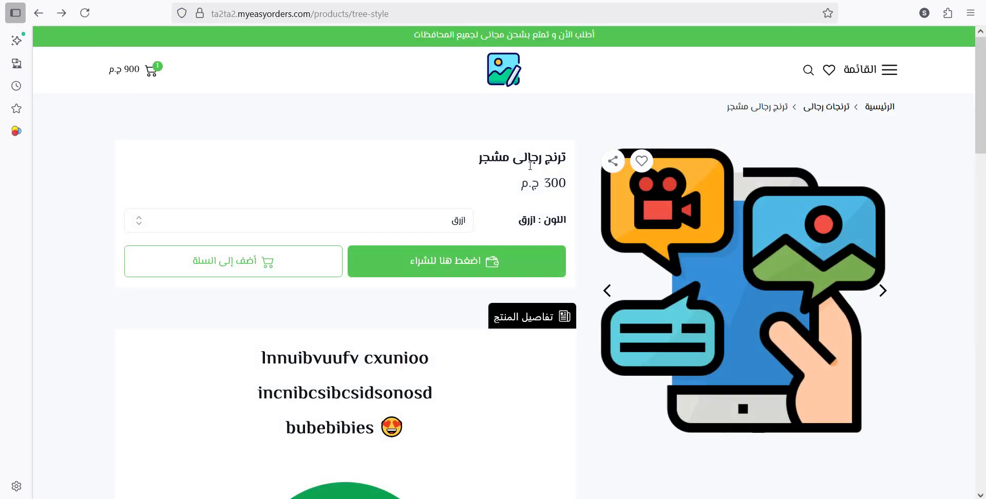
{"action": "left_click_drag", "start_coordinate": [567, 158], "coordinate": [474, 156]}
{"action": "left_click", "coordinate": [425, 140]}
{"action": "scroll", "coordinate": [425, 140], "scroll_direction": "down", "scroll_amount": 15}
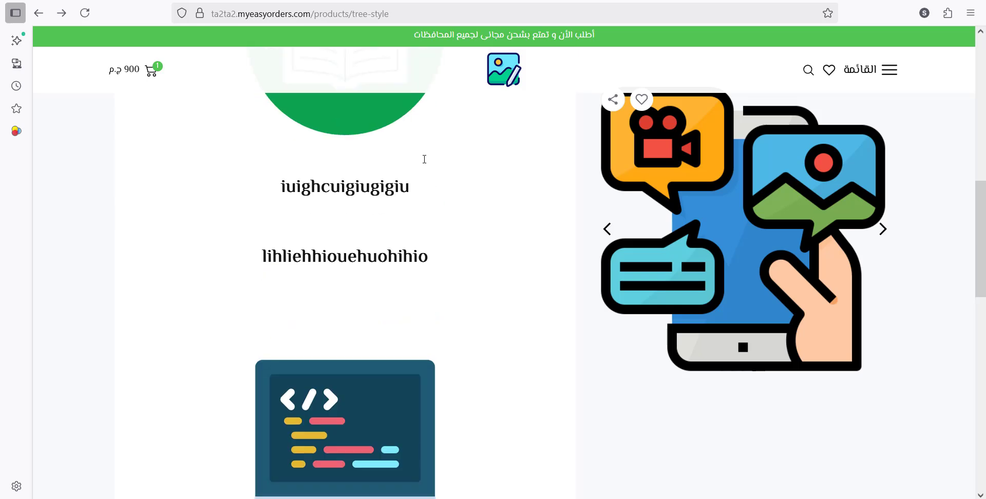
{"action": "scroll", "coordinate": [424, 159], "scroll_direction": "up", "scroll_amount": 10}
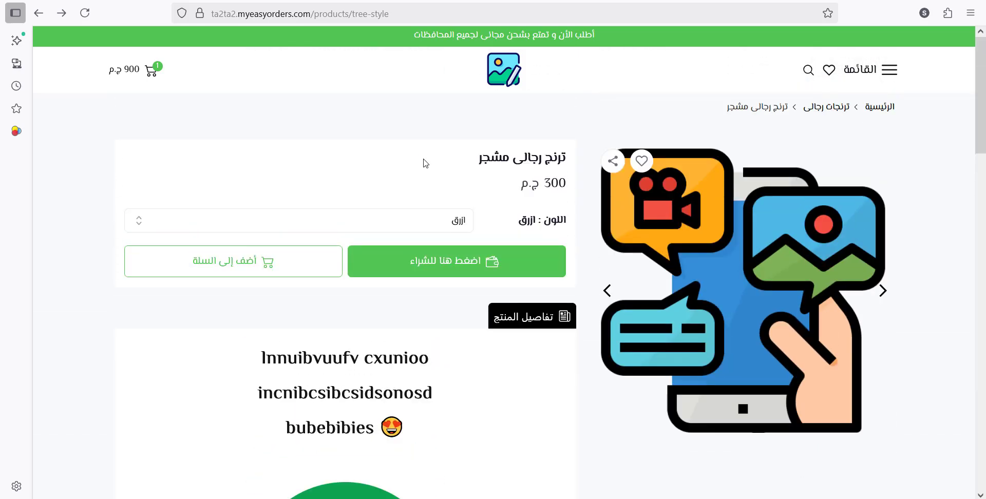
- Change the store currency to ريال سعودي - SAR in the general settings and save
{"action": "key", "text": "ctrl+Tab"}
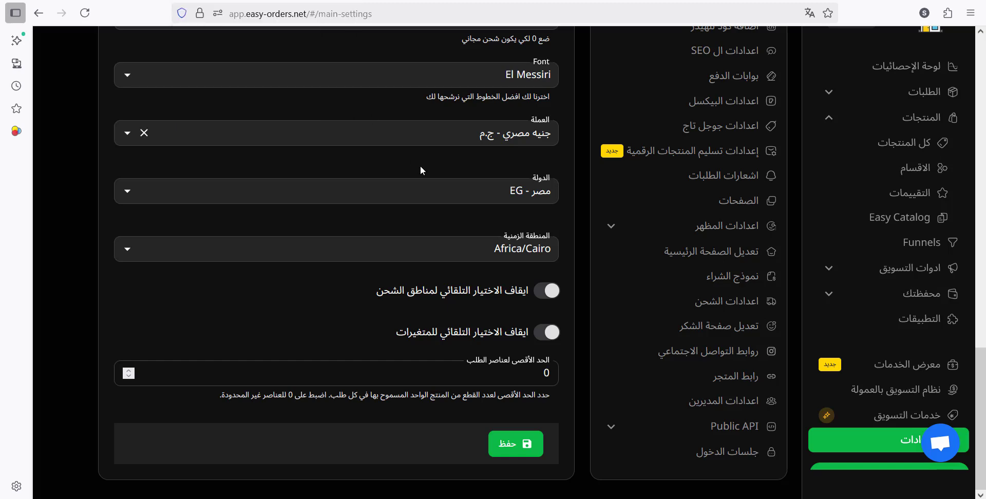
{"action": "scroll", "coordinate": [420, 169], "scroll_direction": "up", "scroll_amount": 3}
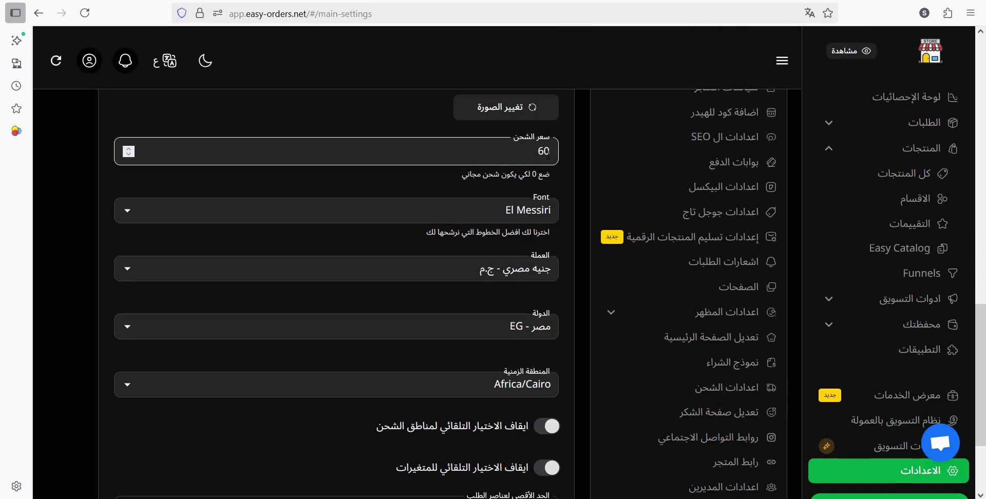
{"action": "scroll", "coordinate": [534, 180], "scroll_direction": "down", "scroll_amount": 3}
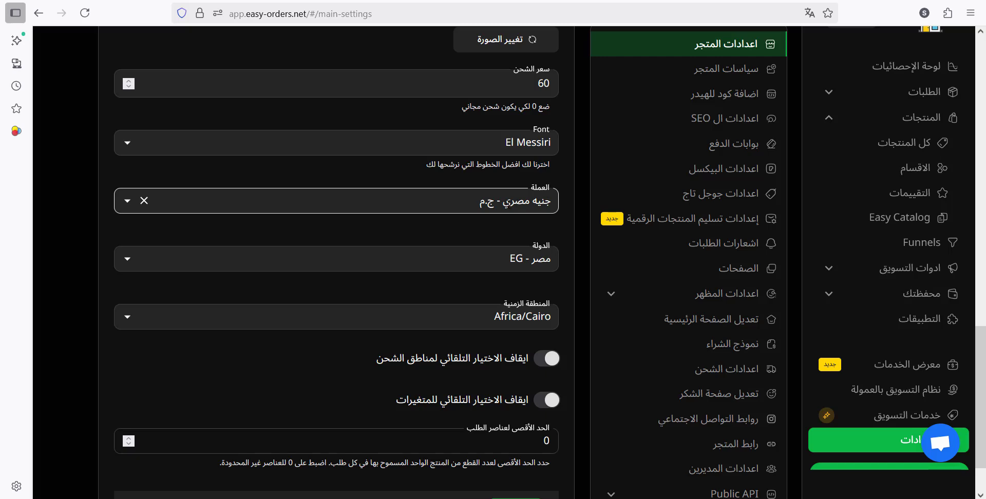
{"action": "left_click", "coordinate": [507, 202]}
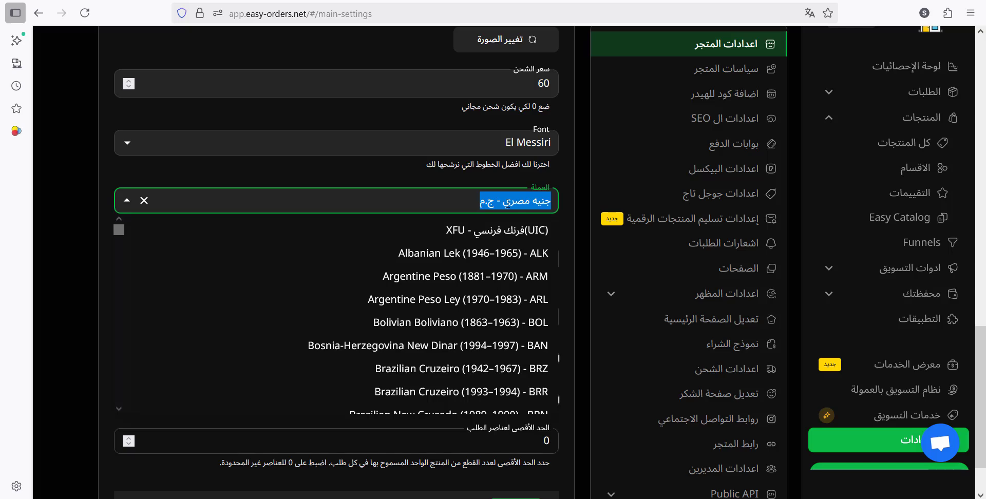
{"action": "key", "text": "alt+Left"}
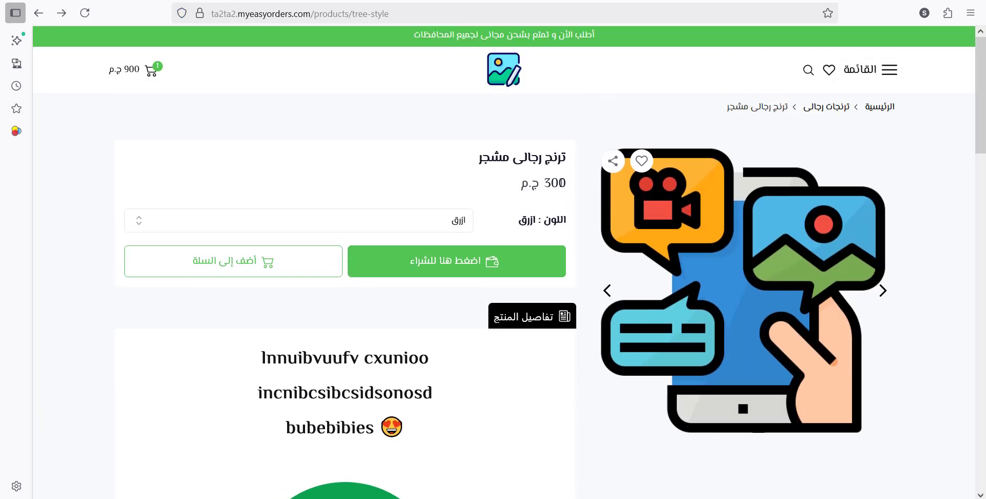
{"action": "key", "text": "alt+Right"}
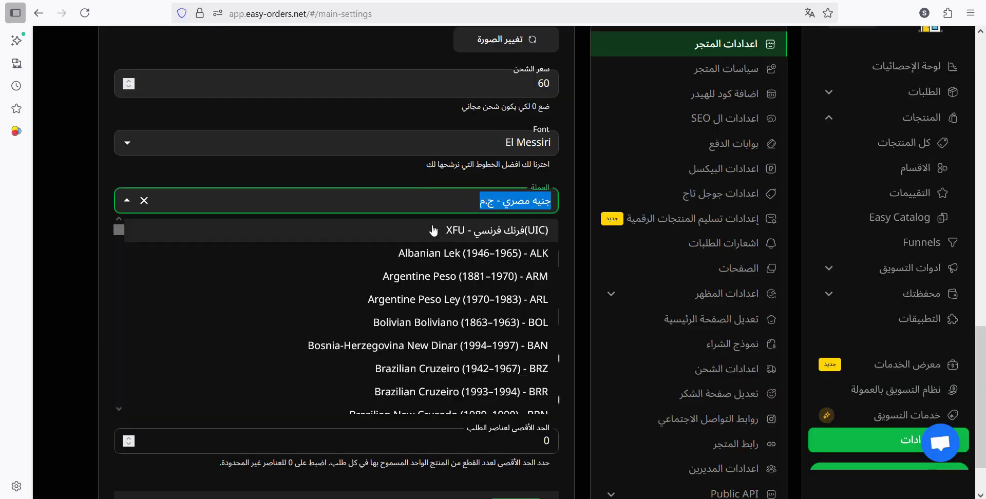
{"action": "type", "text": "ريال"}
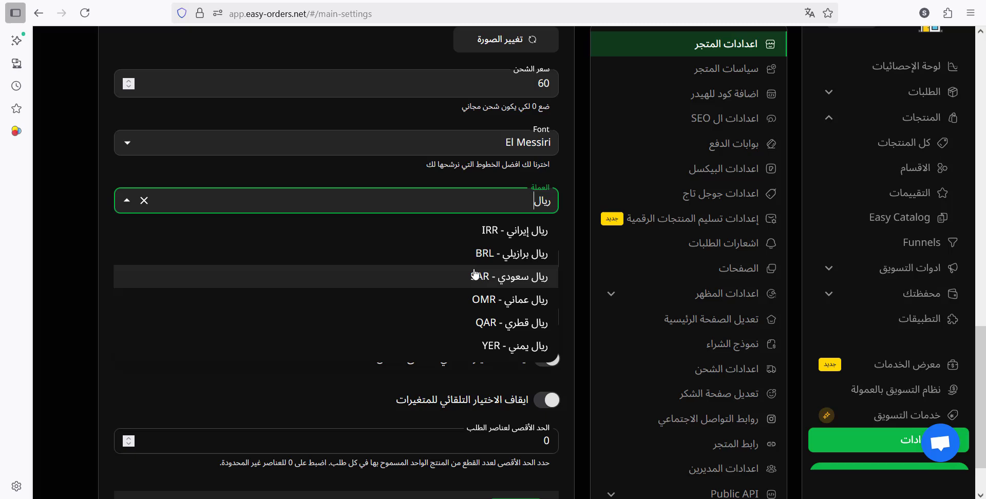
{"action": "left_click", "coordinate": [475, 276]}
{"action": "scroll", "coordinate": [514, 411], "scroll_direction": "down", "scroll_amount": 3}
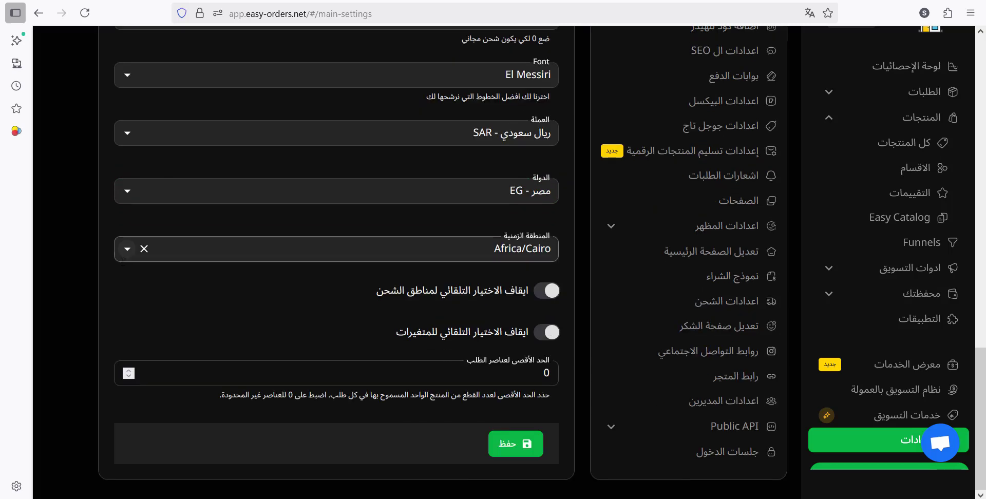
{"action": "left_click", "coordinate": [515, 444]}
- Reload the ترنج رجالى مشجر product page and check the currency there and on the storefront home page's products
{"action": "key", "text": "ctrl+Tab"}
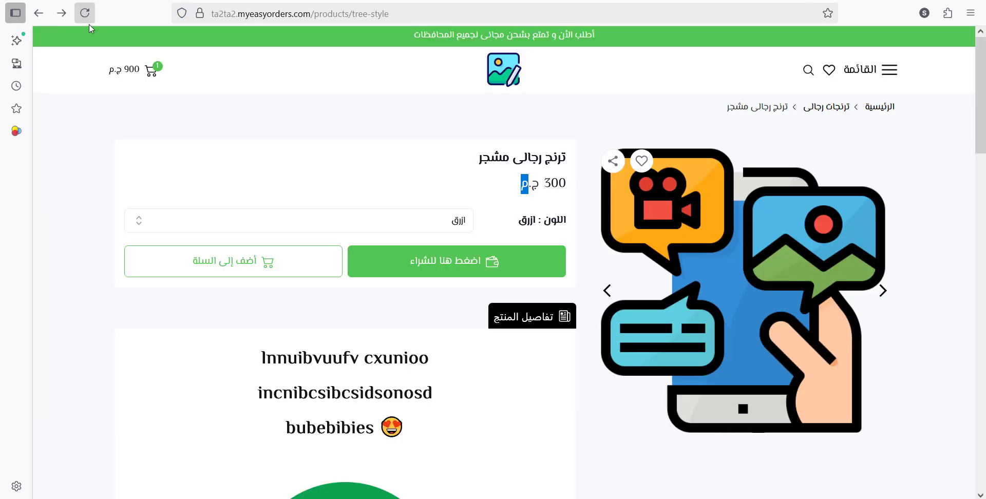
{"action": "left_click", "coordinate": [87, 21]}
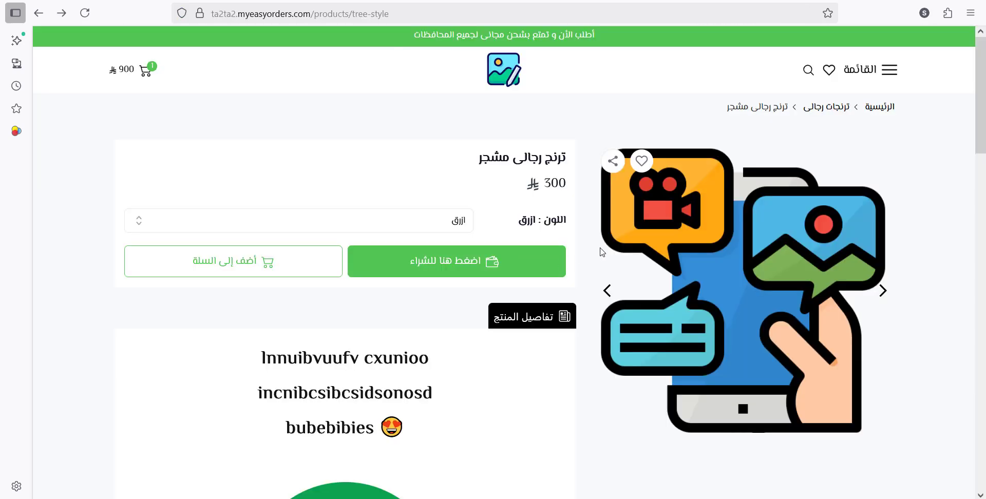
{"action": "left_click", "coordinate": [492, 72]}
{"action": "scroll", "coordinate": [505, 218], "scroll_direction": "down", "scroll_amount": 10}
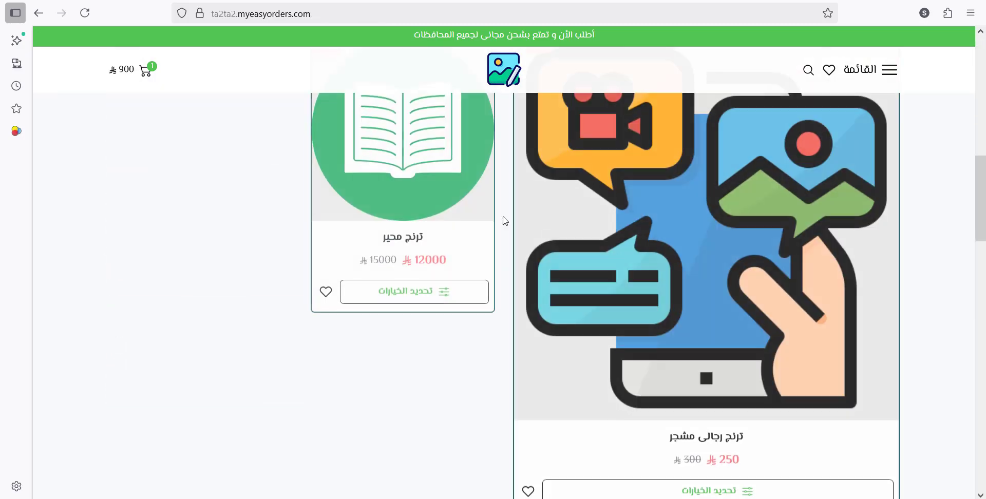
- Open the ترنج محير product page and check the currency of the shipping cost and total in its order form
{"action": "left_click", "coordinate": [408, 188]}
{"action": "scroll", "coordinate": [483, 191], "scroll_direction": "down", "scroll_amount": 5}
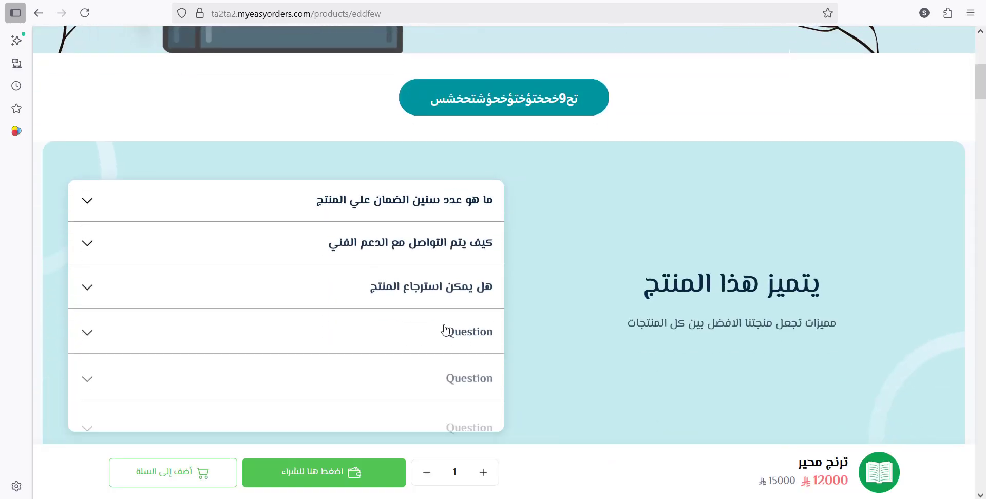
{"action": "left_click", "coordinate": [352, 478]}
{"action": "scroll", "coordinate": [658, 211], "scroll_direction": "down", "scroll_amount": 4}
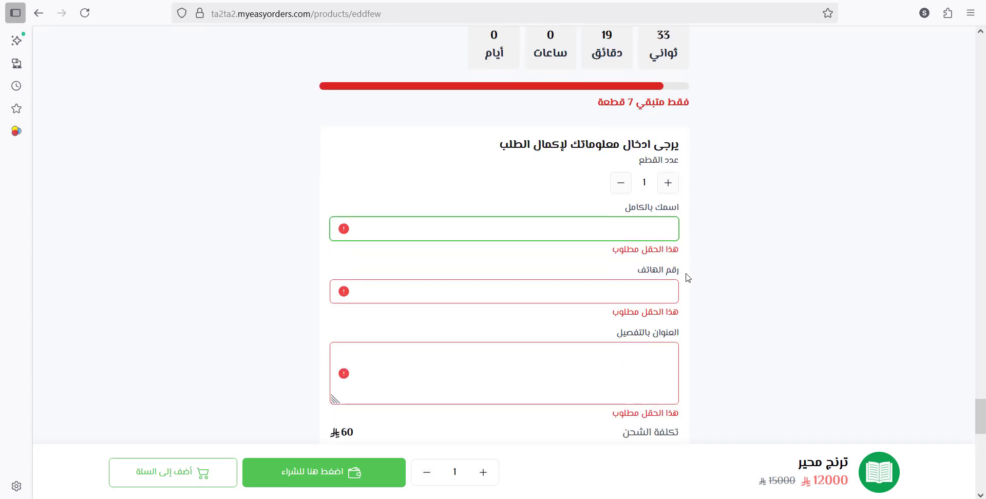
{"action": "left_click", "coordinate": [339, 284]}
{"action": "double_click", "coordinate": [347, 278]}
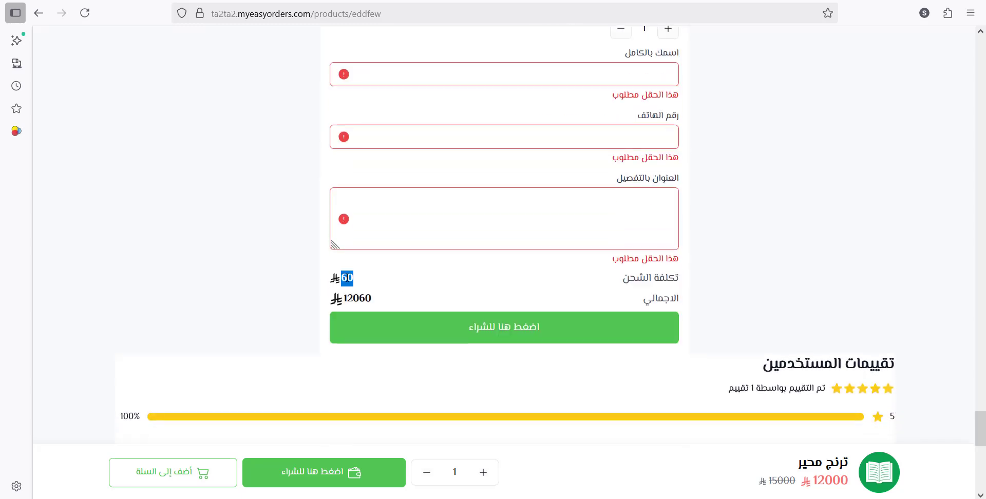
{"action": "double_click", "coordinate": [354, 299]}
- Review the site language and other upper store settings, and look back over the ترنج محير product page
{"action": "left_click", "coordinate": [231, 1]}
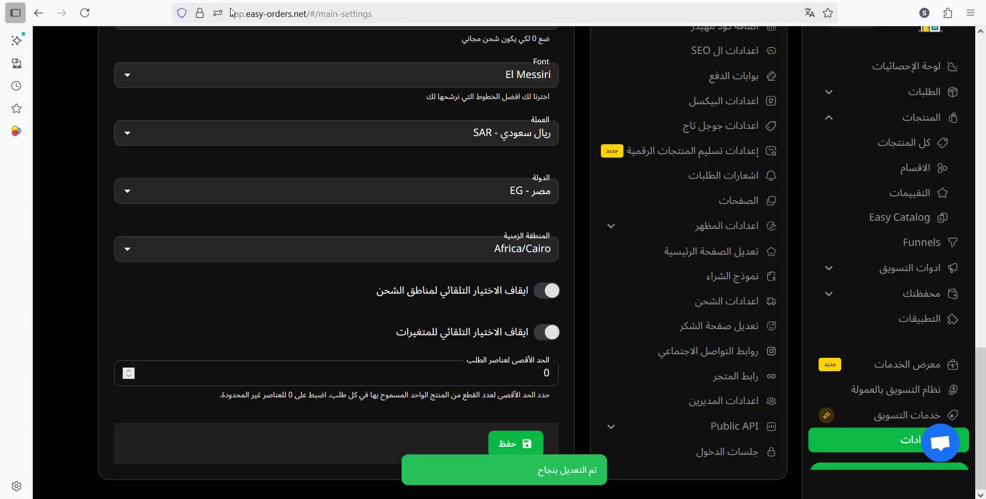
{"action": "scroll", "coordinate": [519, 157], "scroll_direction": "up", "scroll_amount": 9}
{"action": "scroll", "coordinate": [539, 188], "scroll_direction": "up", "scroll_amount": 5}
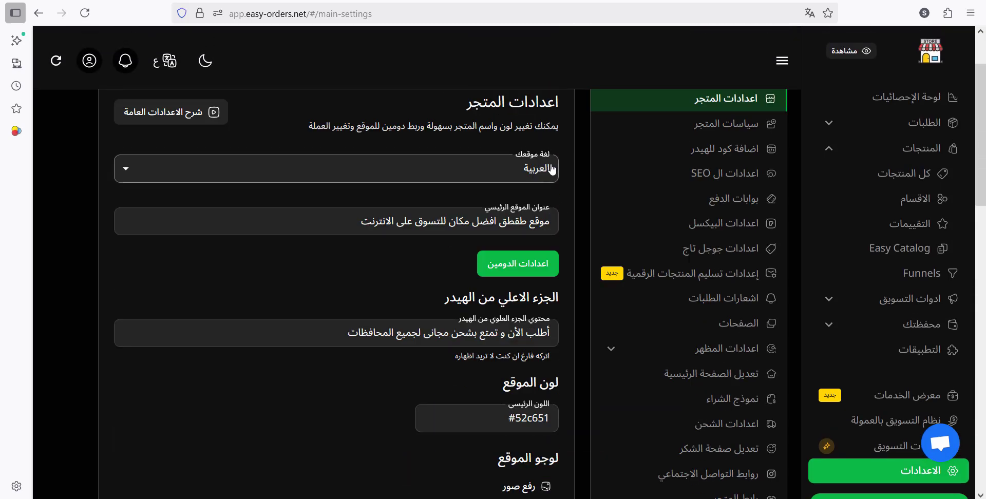
{"action": "mouse_move", "coordinate": [231, 1]}
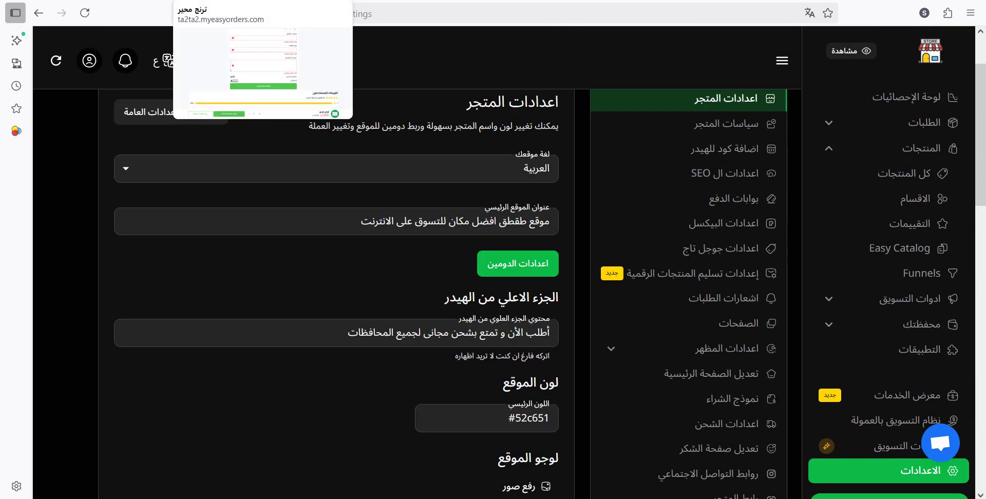
{"action": "left_click", "coordinate": [231, 2]}
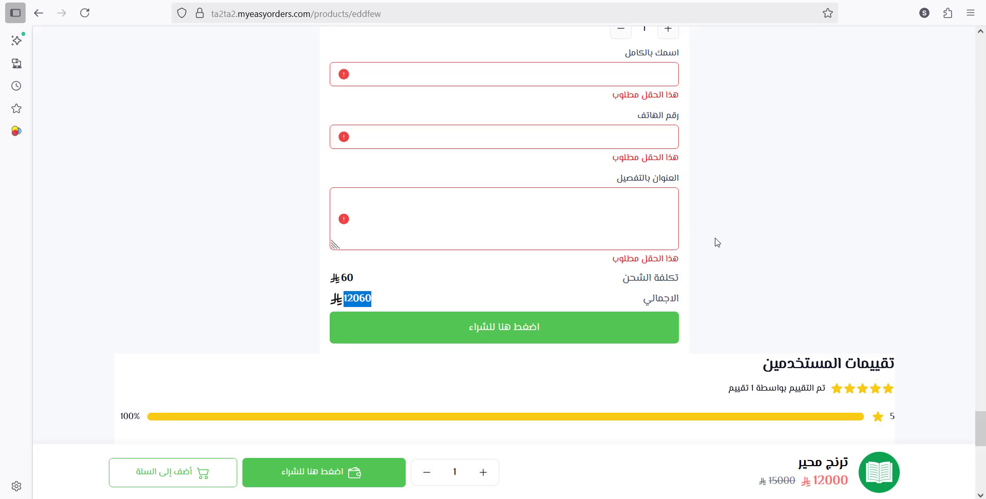
{"action": "scroll", "coordinate": [713, 242], "scroll_direction": "up", "scroll_amount": 15}
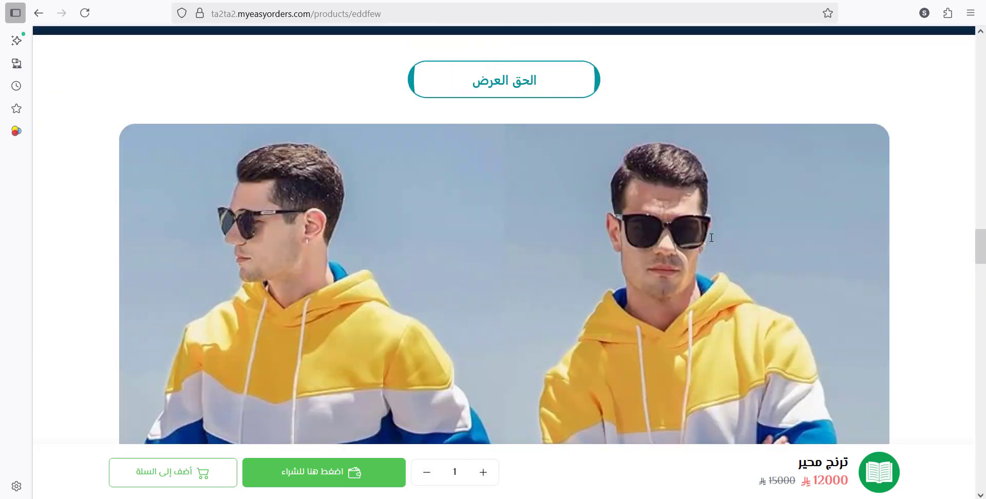
{"action": "scroll", "coordinate": [772, 188], "scroll_direction": "up", "scroll_amount": 8}
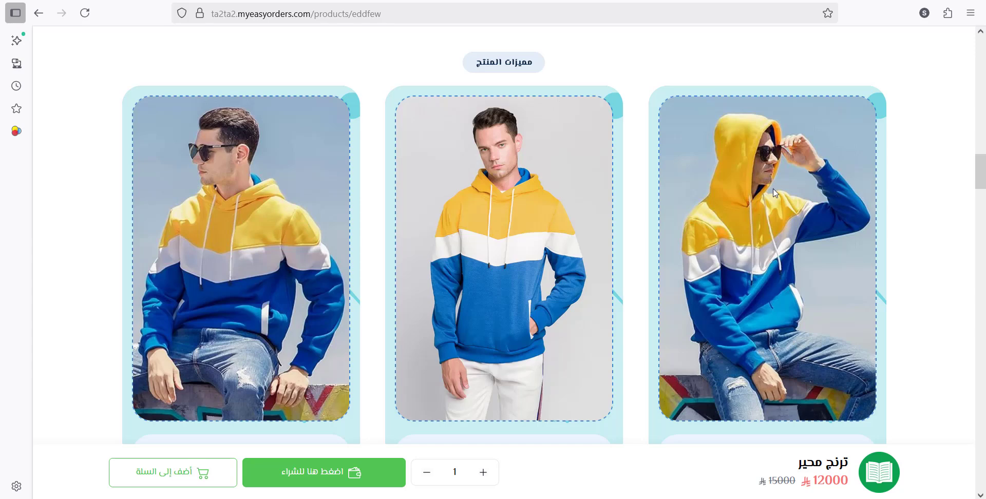
- Open the ترنج رجالى مشجر product for editing from the store's list of all products
{"action": "left_click", "coordinate": [462, 1]}
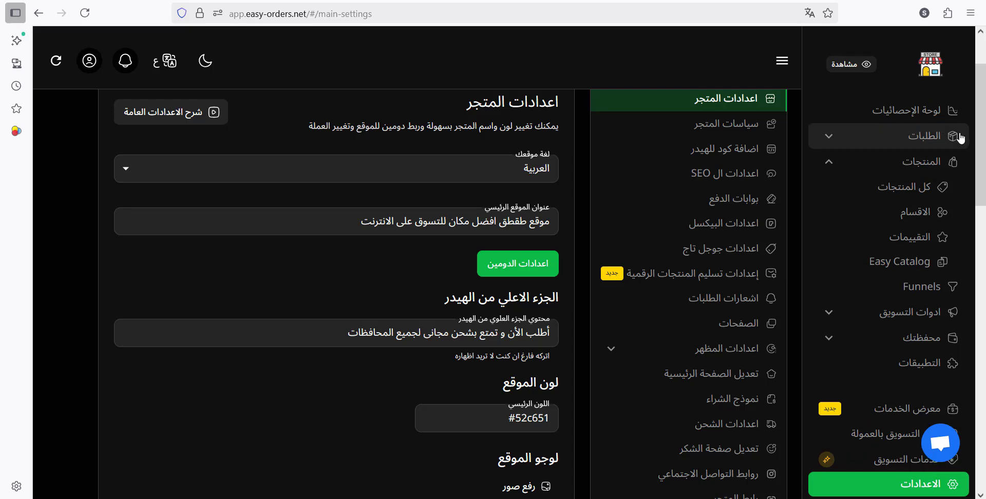
{"action": "left_click", "coordinate": [908, 162]}
{"action": "left_click", "coordinate": [909, 164]}
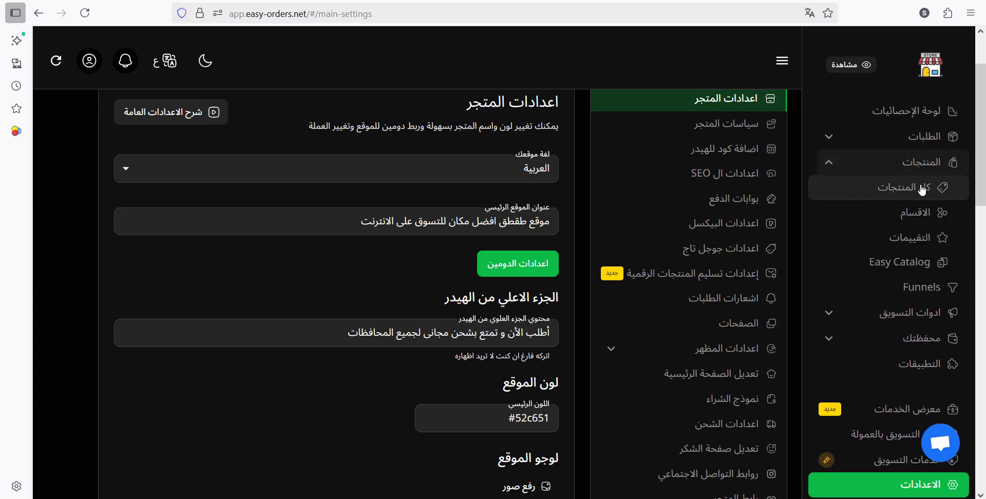
{"action": "left_click", "coordinate": [904, 187]}
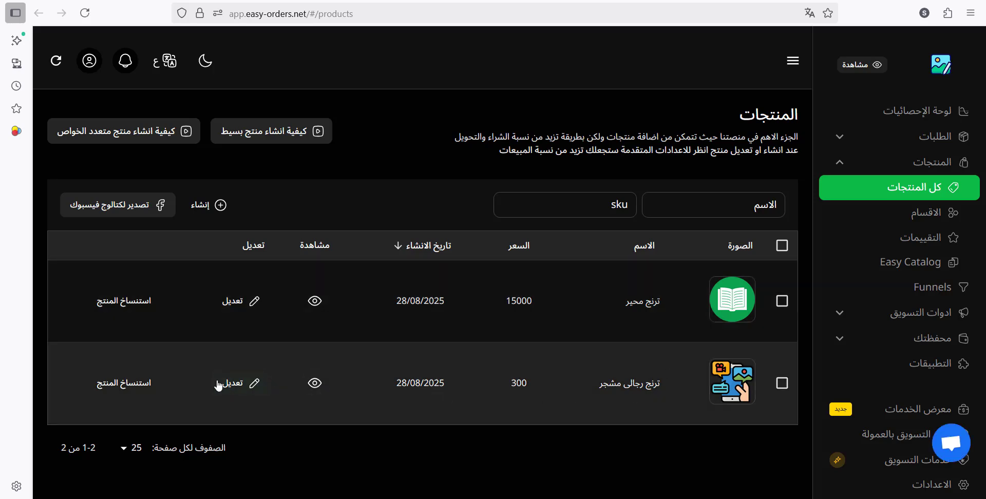
{"action": "left_click", "coordinate": [238, 383]}
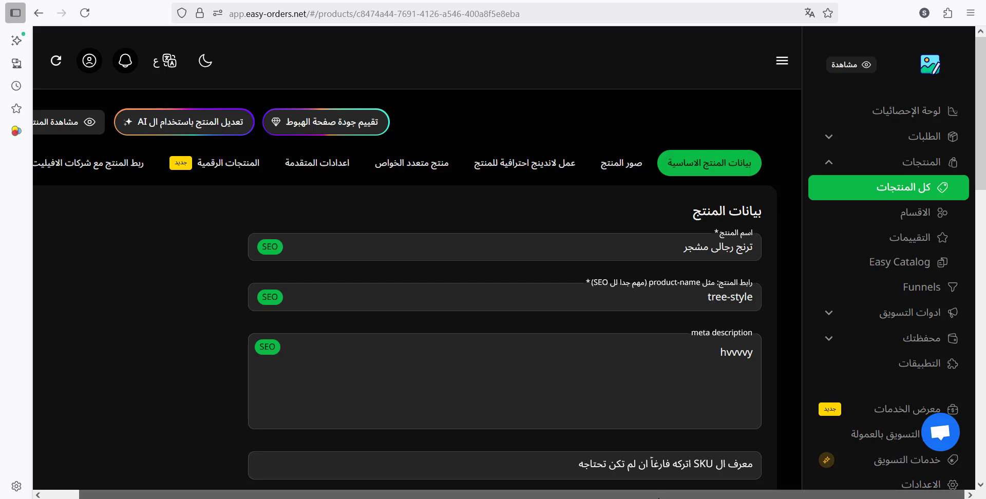
- Open the product's custom currency (عملة مخصصة) settings
{"action": "left_click_drag", "start_coordinate": [491, 494], "coordinate": [444, 494]}
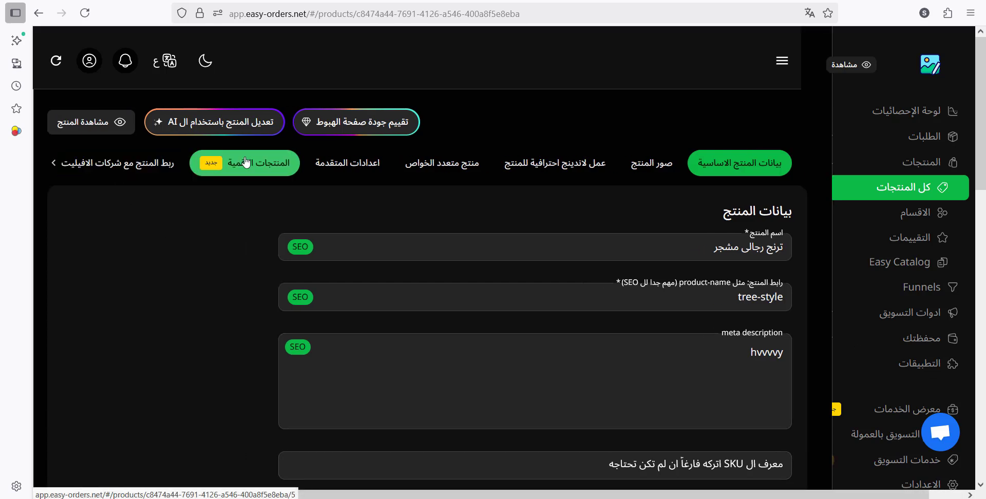
{"action": "left_click", "coordinate": [54, 164]}
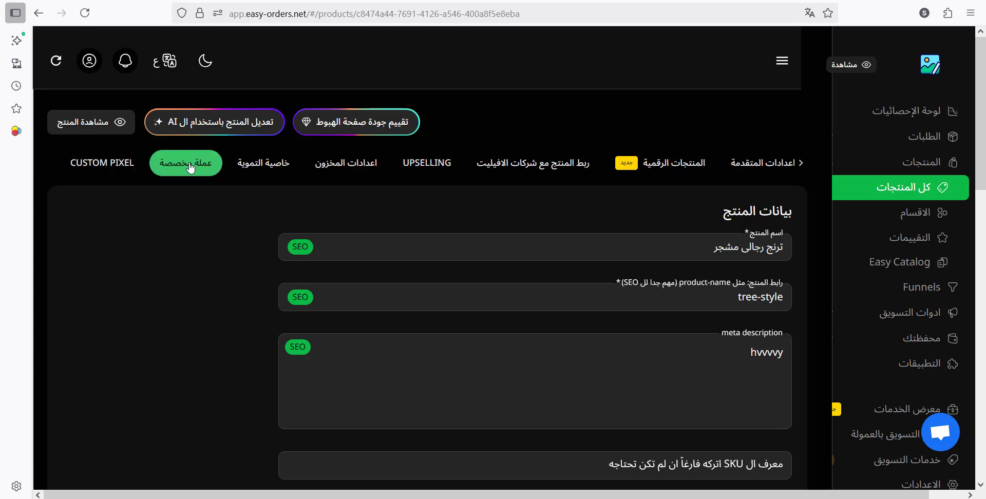
{"action": "left_click", "coordinate": [190, 167]}
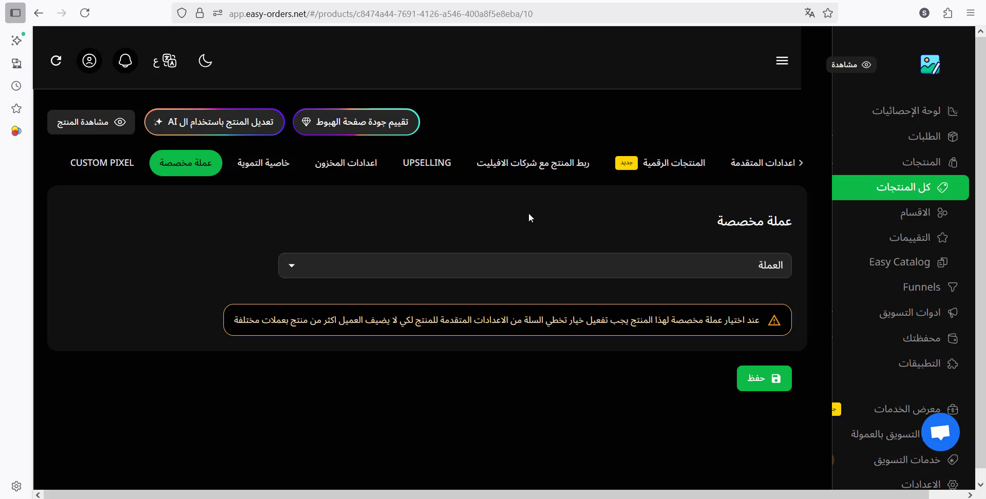
- Search the product's custom currency list for جنيه, choose جنيه مصري (ج.م) and save the product
{"action": "left_click", "coordinate": [649, 271]}
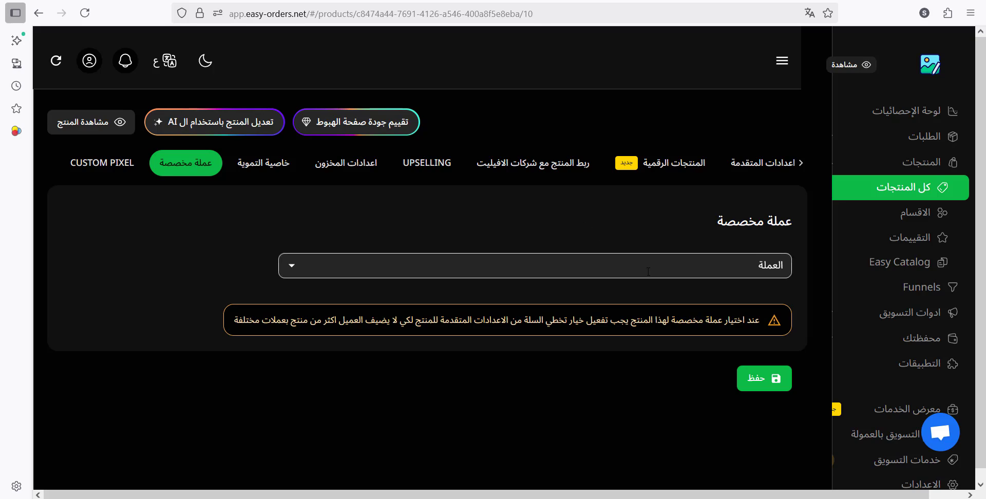
{"action": "type", "text": "جن"}
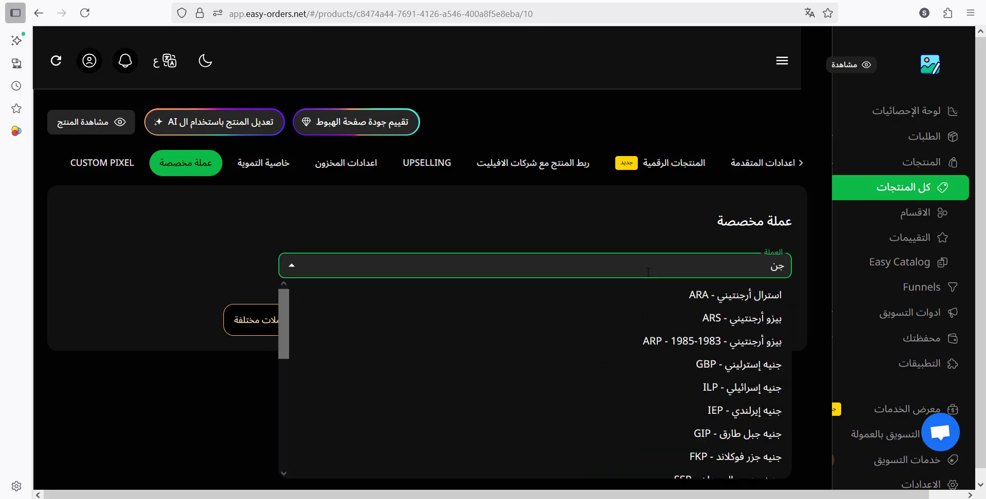
{"action": "type", "text": "ية"}
{"action": "key", "text": "BackSpace"}
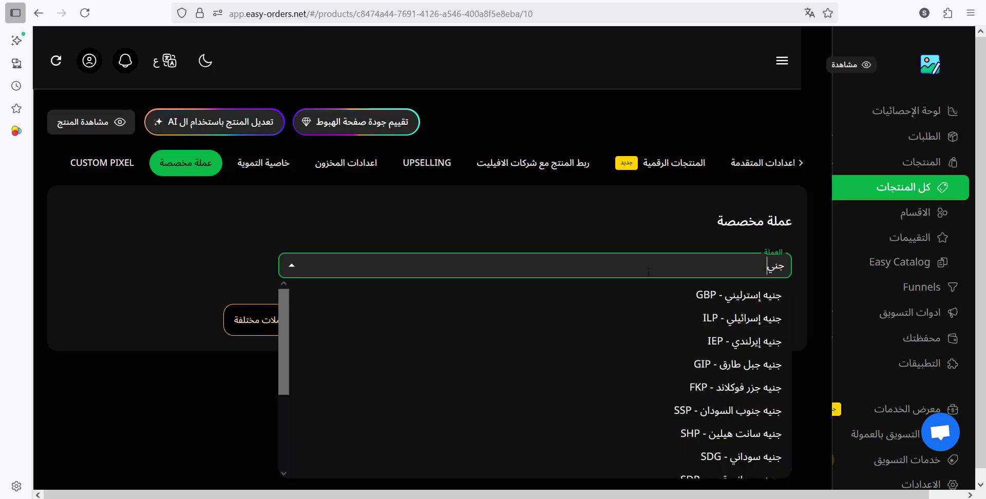
{"action": "type", "text": "ه"}
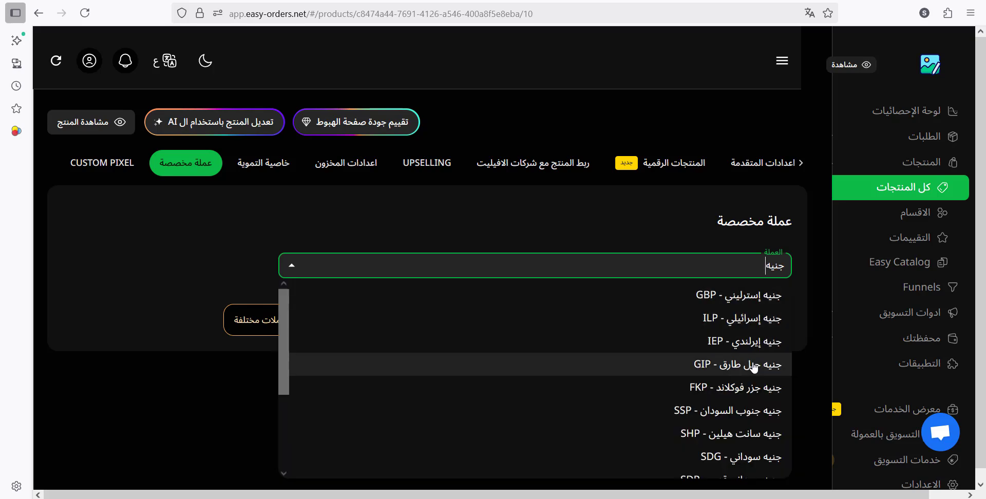
{"action": "scroll", "coordinate": [748, 346], "scroll_direction": "down", "scroll_amount": 3}
{"action": "left_click", "coordinate": [775, 388]}
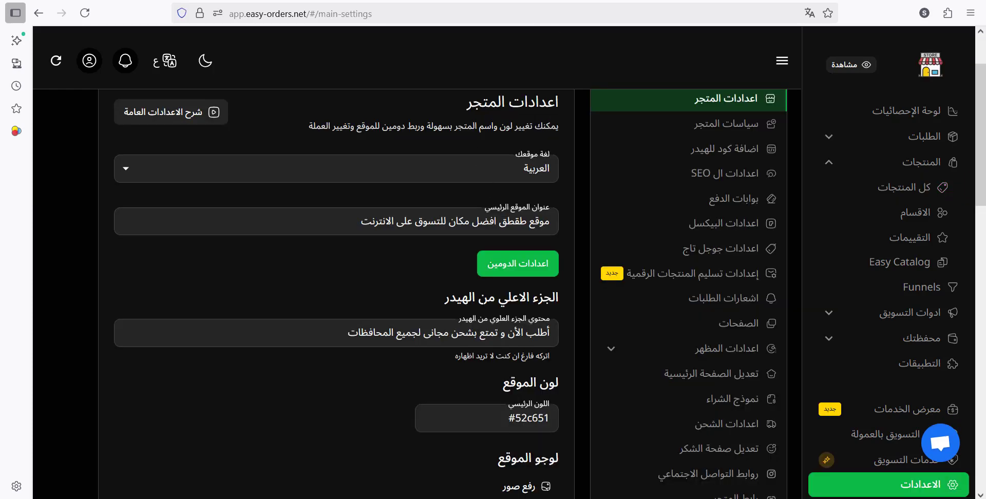
- Reload the ترنج محير product page and check the currency of the shipping cost and total, returning to the store home page
{"action": "scroll", "coordinate": [445, 264], "scroll_direction": "down", "scroll_amount": 9}
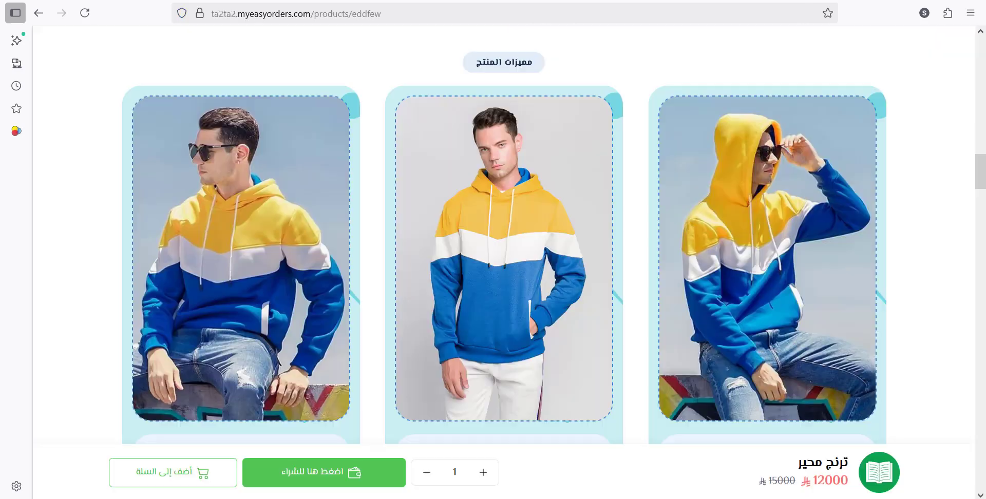
{"action": "left_click", "coordinate": [85, 13]}
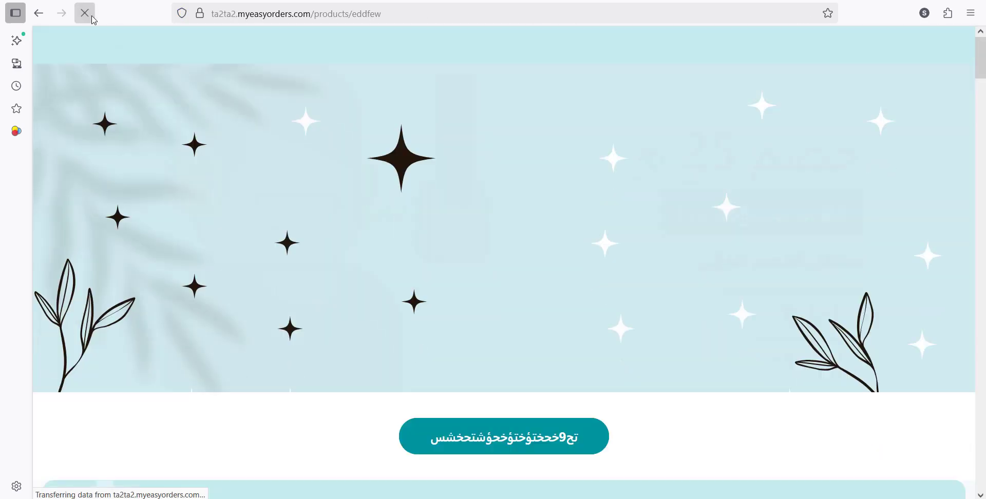
{"action": "scroll", "coordinate": [528, 155], "scroll_direction": "down", "scroll_amount": 15}
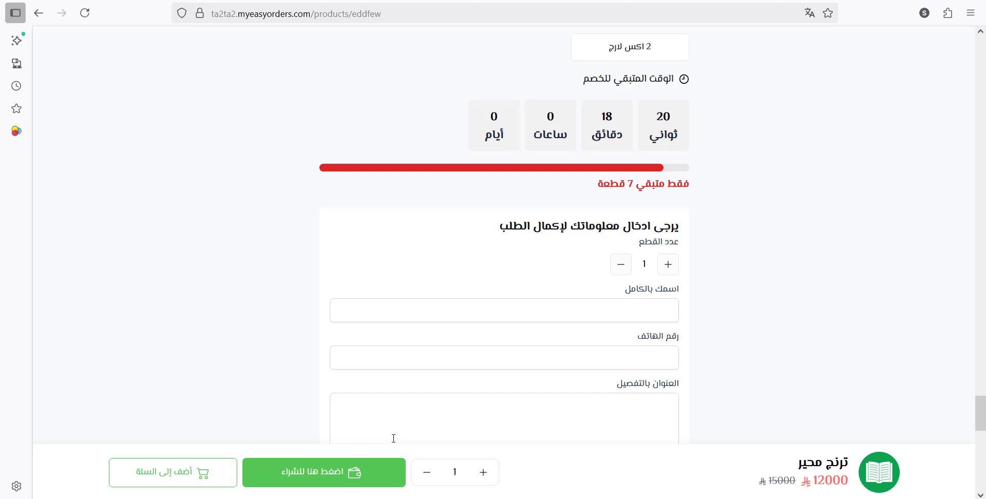
{"action": "left_click", "coordinate": [324, 473]}
{"action": "scroll", "coordinate": [331, 334], "scroll_direction": "down", "scroll_amount": 5}
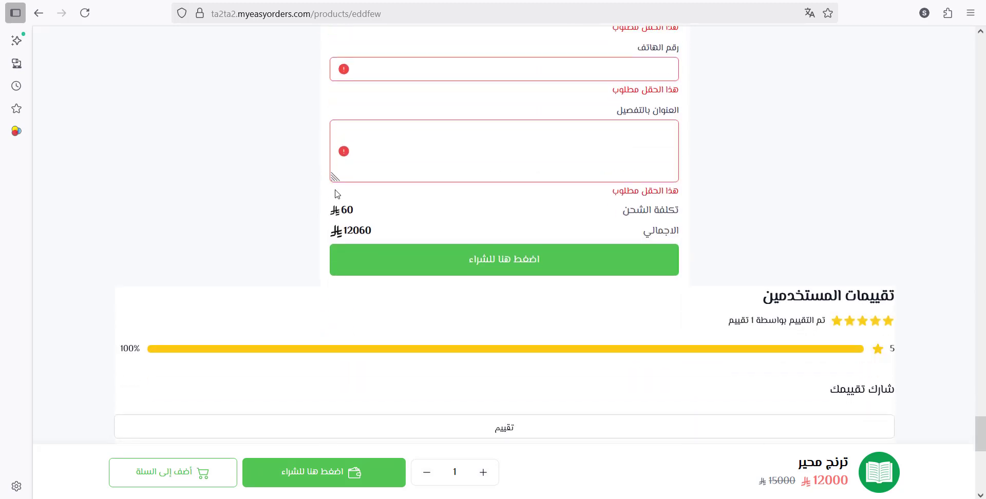
{"action": "left_click", "coordinate": [38, 13]}
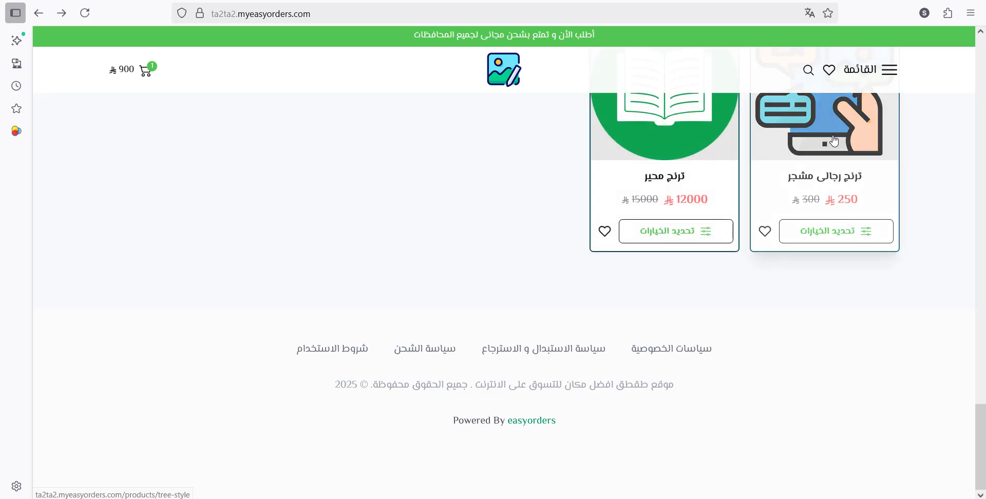
- Open the ترنج رجالى مشجر product page, check its price currency, and proceed to checkout with the product
{"action": "left_click", "coordinate": [835, 141]}
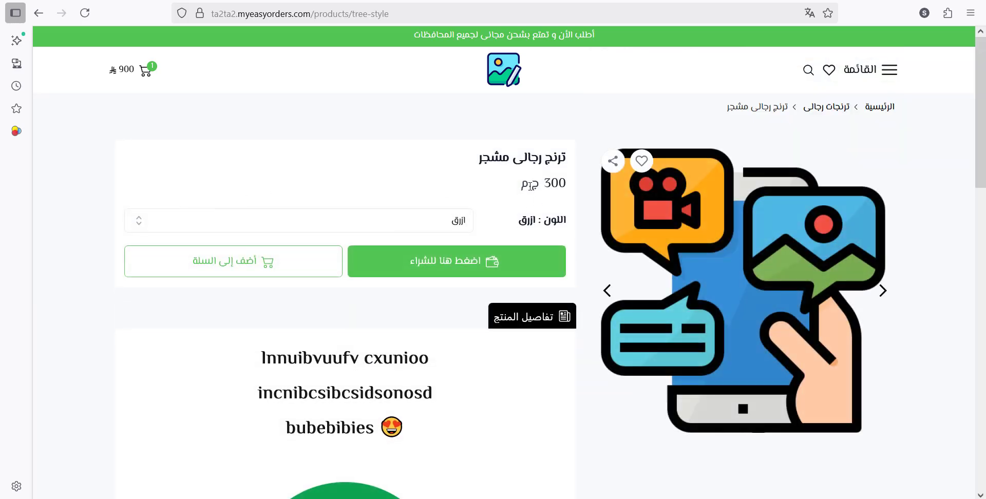
{"action": "left_click_drag", "start_coordinate": [522, 184], "coordinate": [551, 185]}
{"action": "left_click", "coordinate": [479, 199]}
{"action": "scroll", "coordinate": [402, 157], "scroll_direction": "down", "scroll_amount": 15}
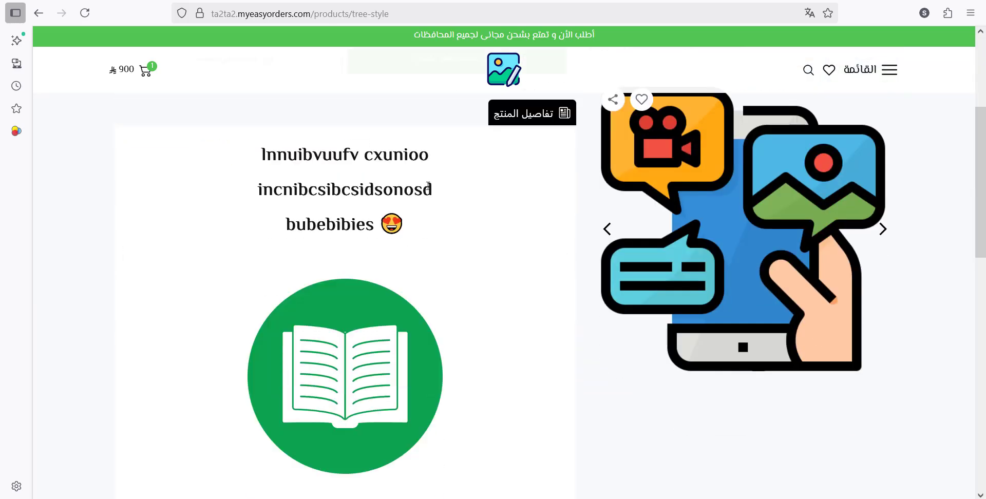
{"action": "scroll", "coordinate": [432, 187], "scroll_direction": "up", "scroll_amount": 15}
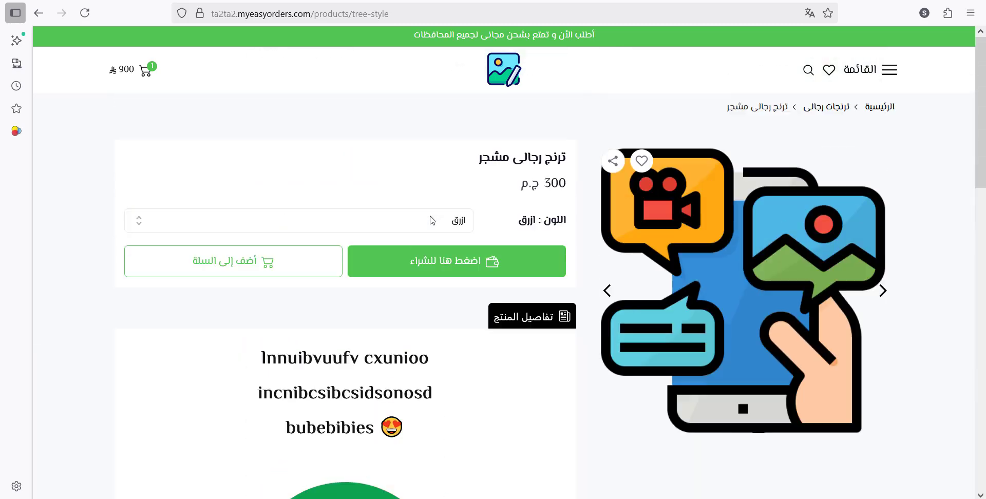
{"action": "left_click", "coordinate": [428, 261]}
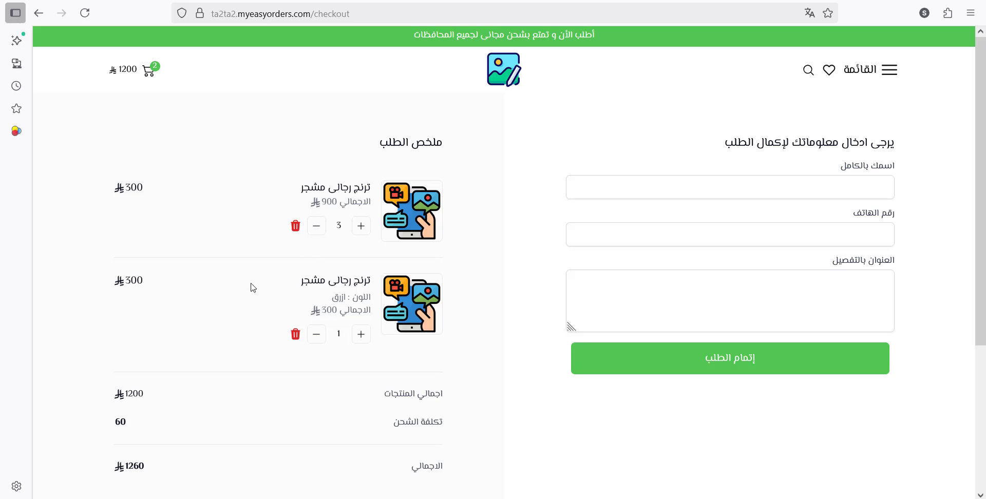
- Remove both product entries from the checkout order and reopen the ترنج رجالى مشجر page from the store home page
{"action": "left_click", "coordinate": [298, 338]}
{"action": "left_click", "coordinate": [296, 227]}
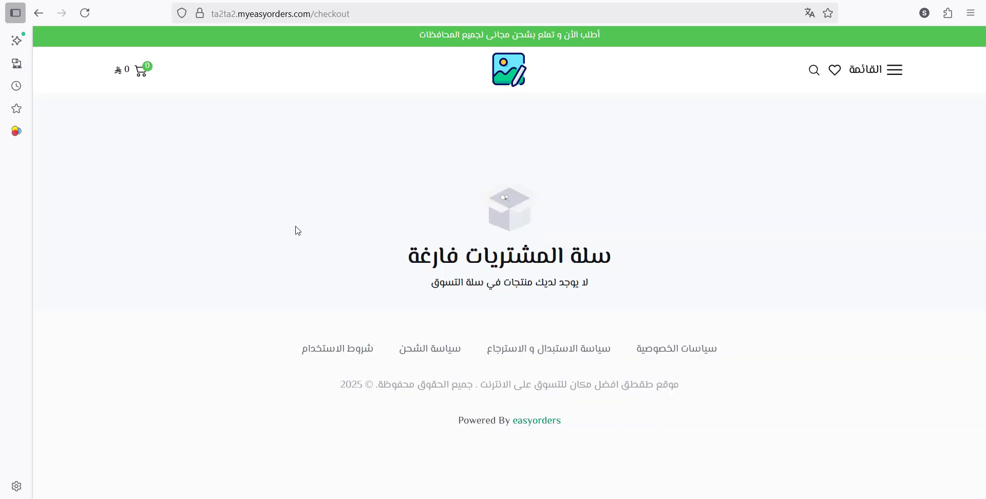
{"action": "left_click", "coordinate": [508, 71]}
{"action": "scroll", "coordinate": [164, 220], "scroll_direction": "down", "scroll_amount": 10}
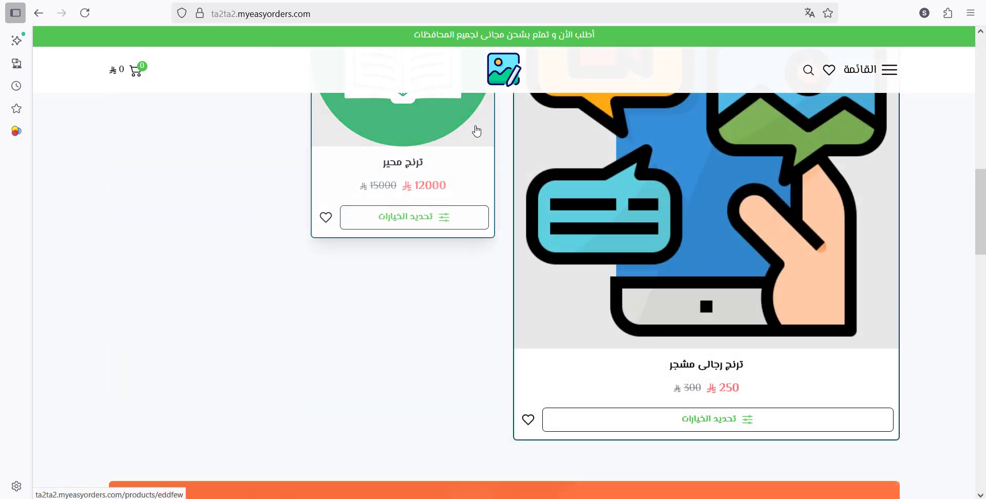
{"action": "left_click", "coordinate": [702, 206]}
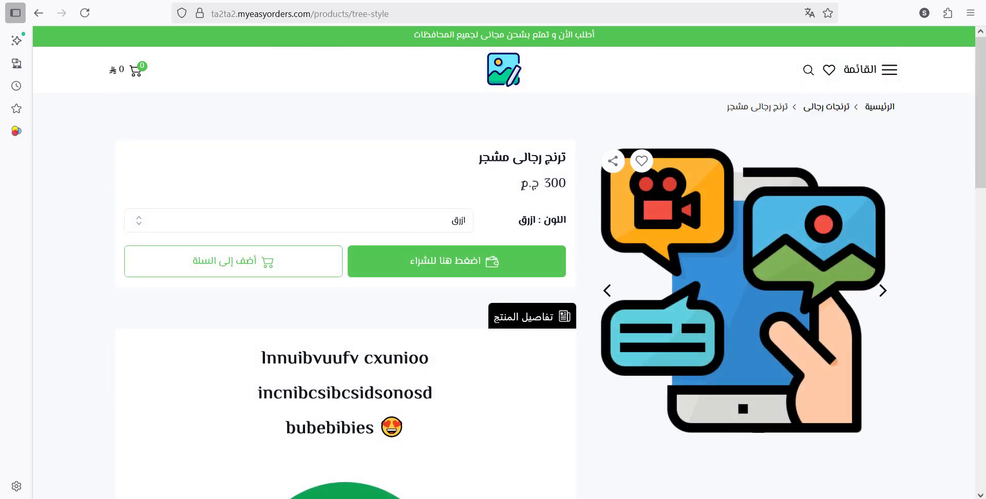
- Order the blue ترنج رجالى مشجر and compare the currency in the checkout summary with the price on its product page
{"action": "left_click_drag", "start_coordinate": [520, 186], "coordinate": [524, 185]}
{"action": "left_click", "coordinate": [445, 260]}
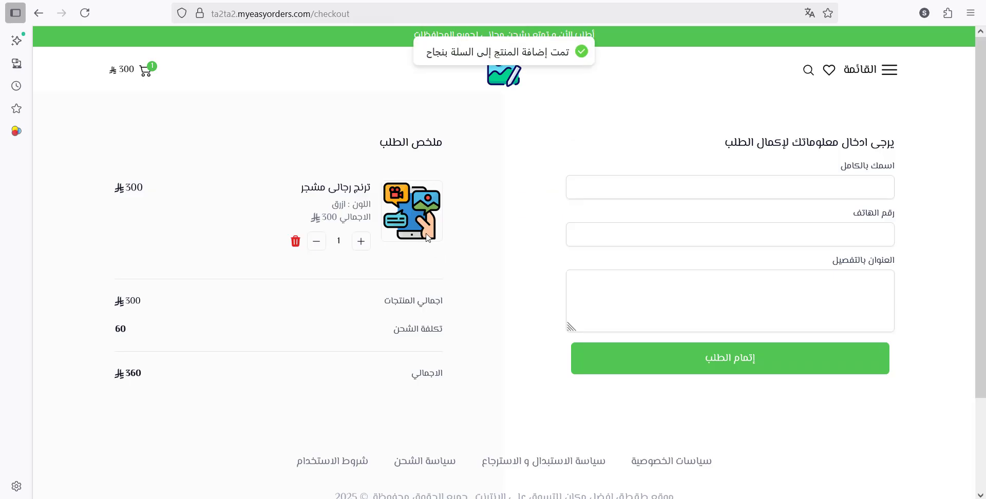
{"action": "double_click", "coordinate": [133, 188]}
{"action": "double_click", "coordinate": [115, 383]}
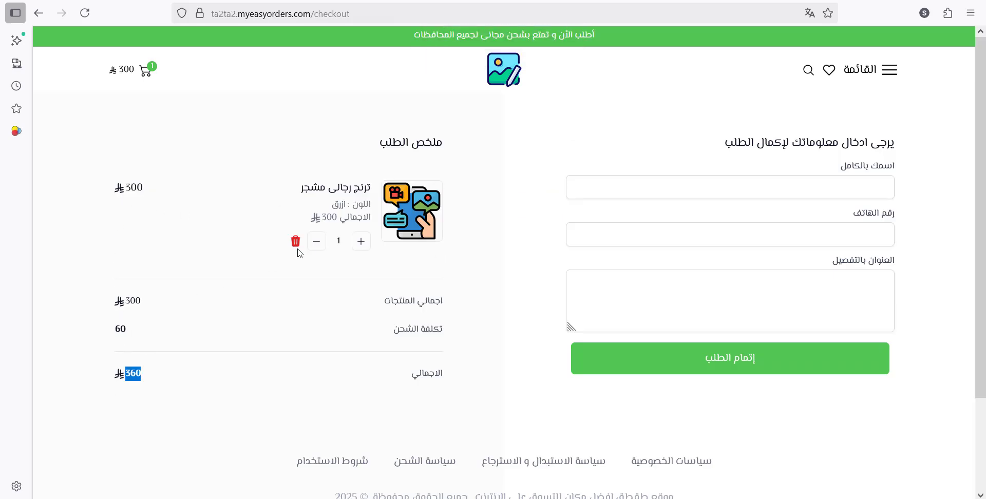
{"action": "left_click", "coordinate": [39, 13]}
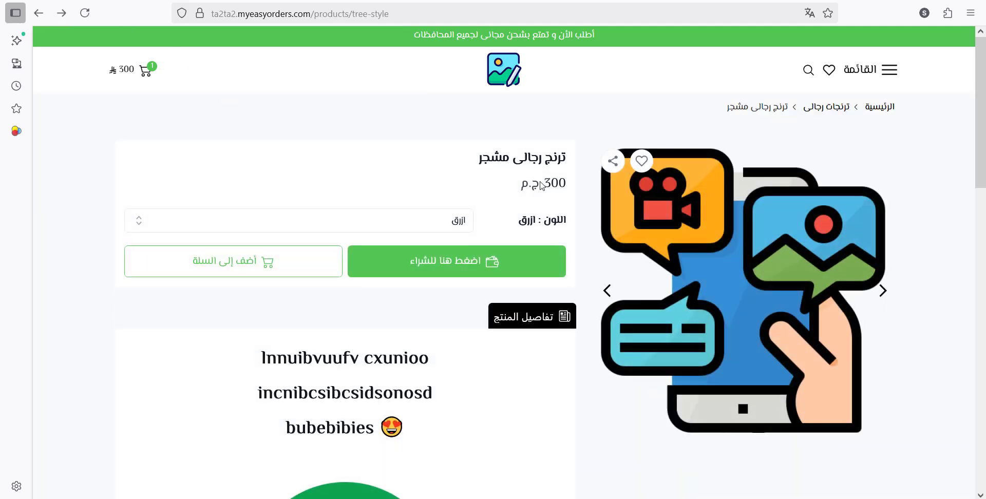
{"action": "double_click", "coordinate": [554, 182]}
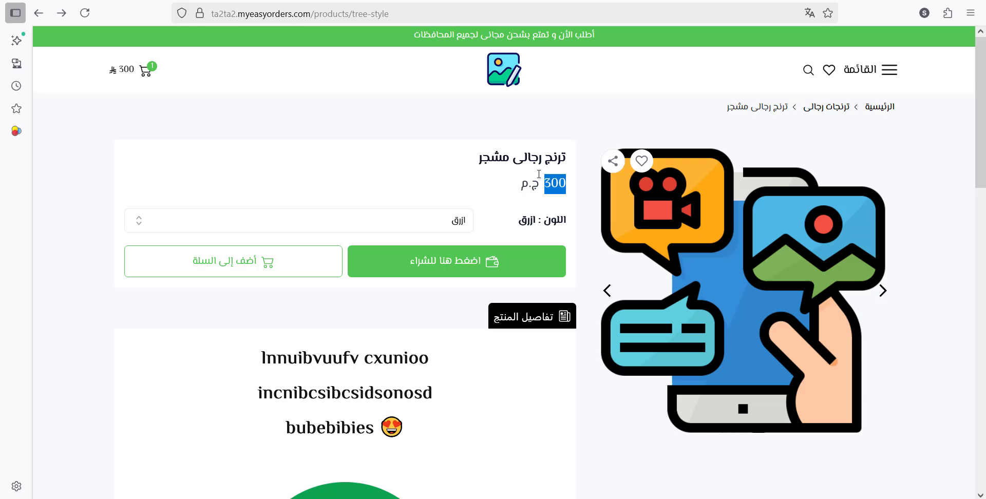
- Return to the product's custom currency settings and read the warning about enabling the skip-cart option
{"action": "left_click", "coordinate": [39, 1]}
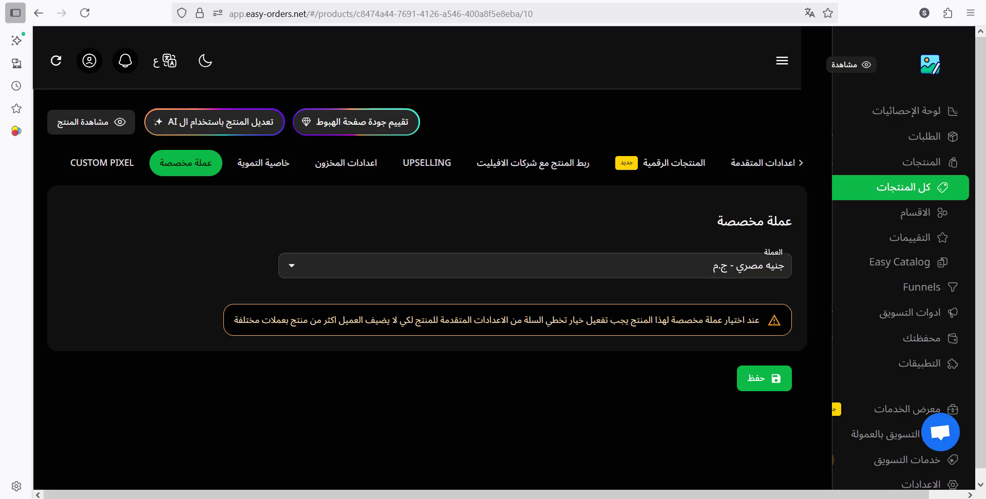
{"action": "left_click_drag", "start_coordinate": [587, 320], "coordinate": [325, 317]}
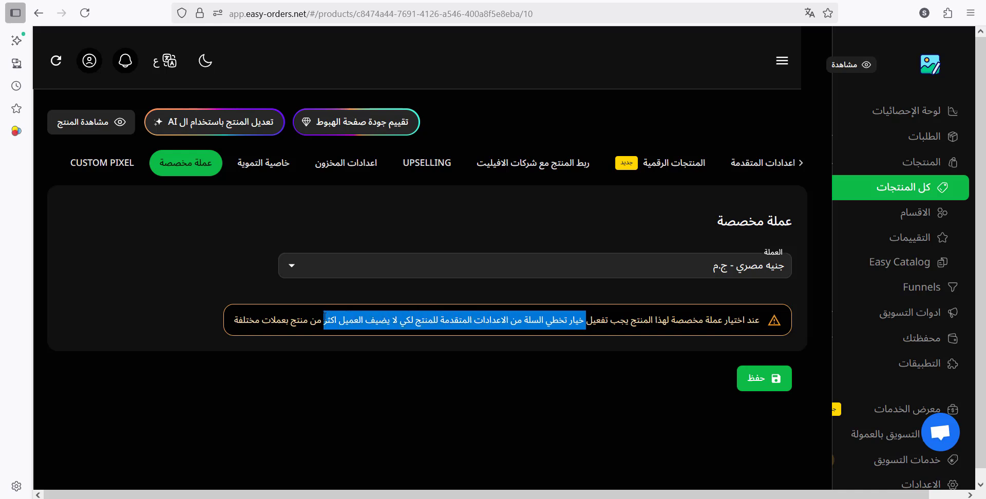
{"action": "left_click_drag", "start_coordinate": [388, 319], "coordinate": [235, 323]}
{"action": "left_click", "coordinate": [216, 198]}
- Switch to the storefront product page and remove the ترنج رجالى مشجر from the shopping cart
{"action": "left_click", "coordinate": [288, 0]}
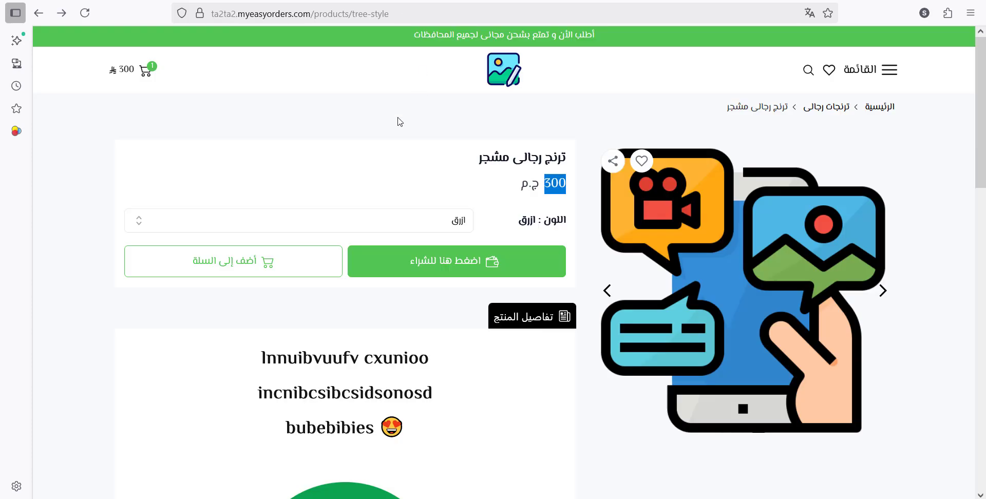
{"action": "left_click", "coordinate": [152, 78]}
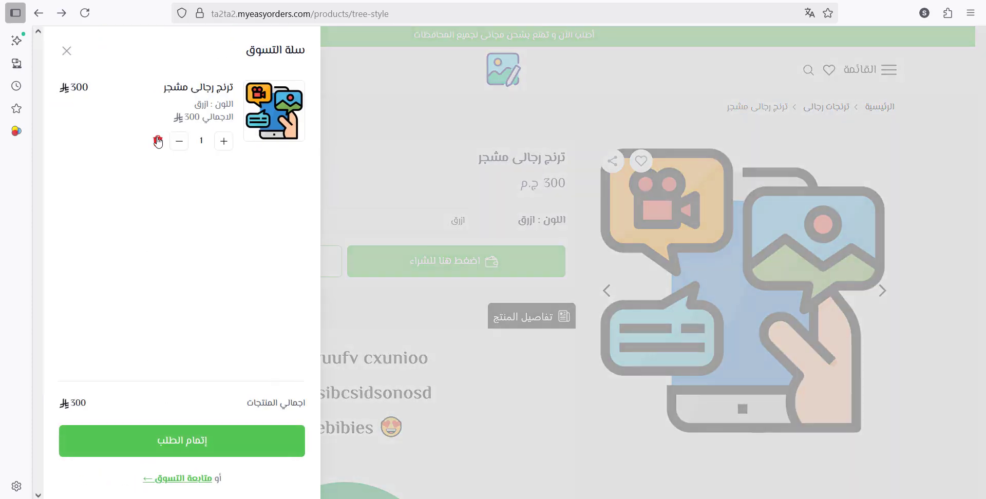
{"action": "left_click", "coordinate": [158, 141]}
{"action": "left_click", "coordinate": [401, 111]}
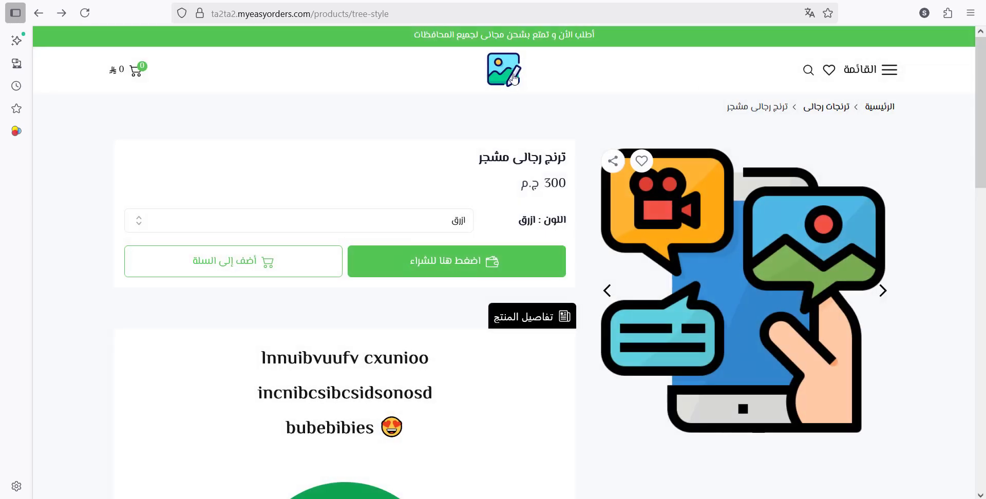
- Reopen the ترنج رجالى مشجر from the store home page, order it again, and check the item's currency at checkout
{"action": "left_click", "coordinate": [514, 78]}
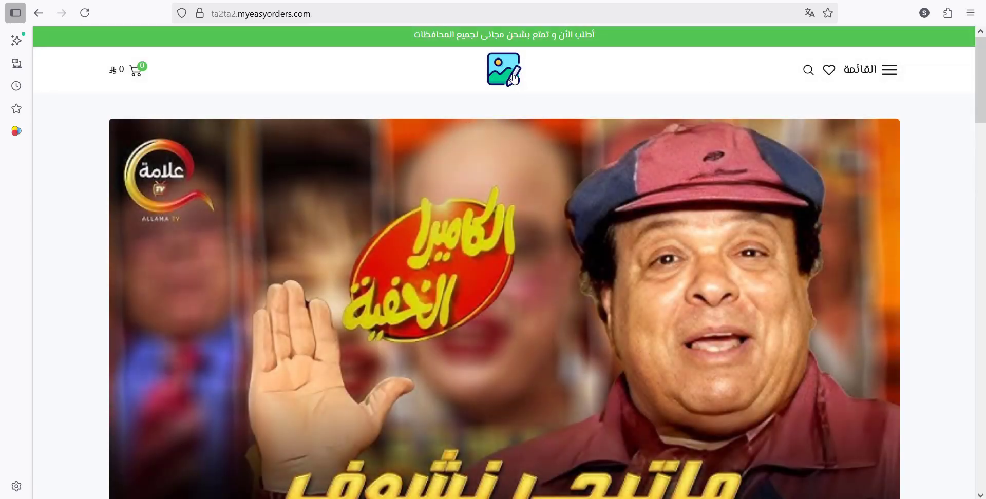
{"action": "scroll", "coordinate": [653, 297], "scroll_direction": "down", "scroll_amount": 10}
{"action": "scroll", "coordinate": [693, 213], "scroll_direction": "down", "scroll_amount": 4}
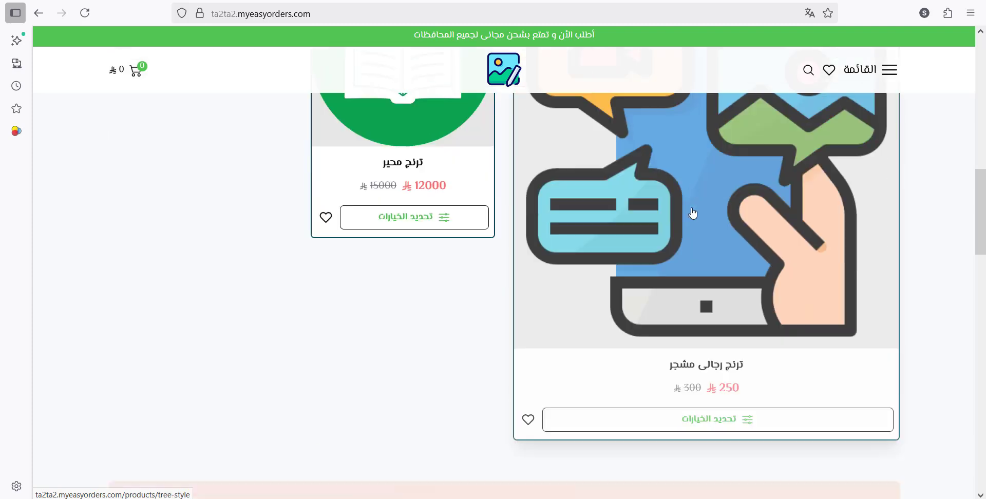
{"action": "left_click", "coordinate": [693, 213]}
{"action": "left_click", "coordinate": [420, 275]}
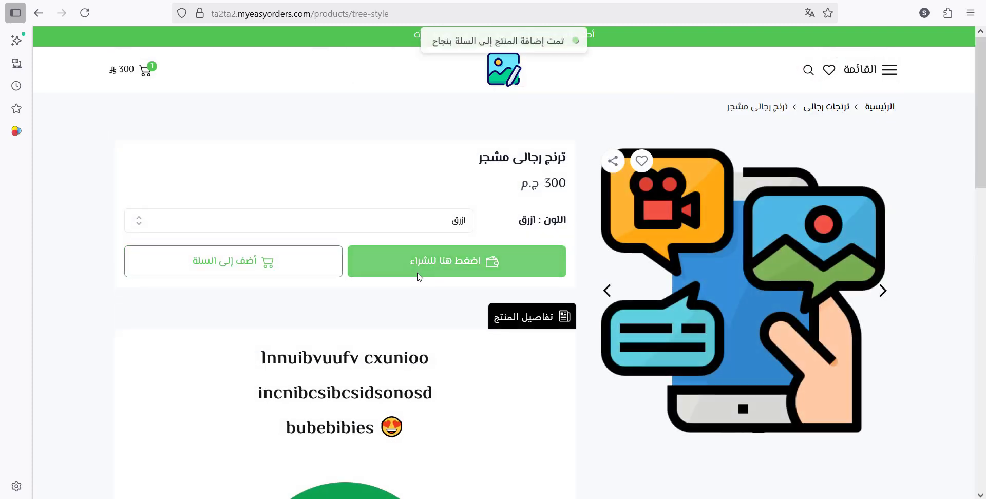
{"action": "left_click_drag", "start_coordinate": [145, 190], "coordinate": [114, 189]}
{"action": "left_click", "coordinate": [164, 224]}
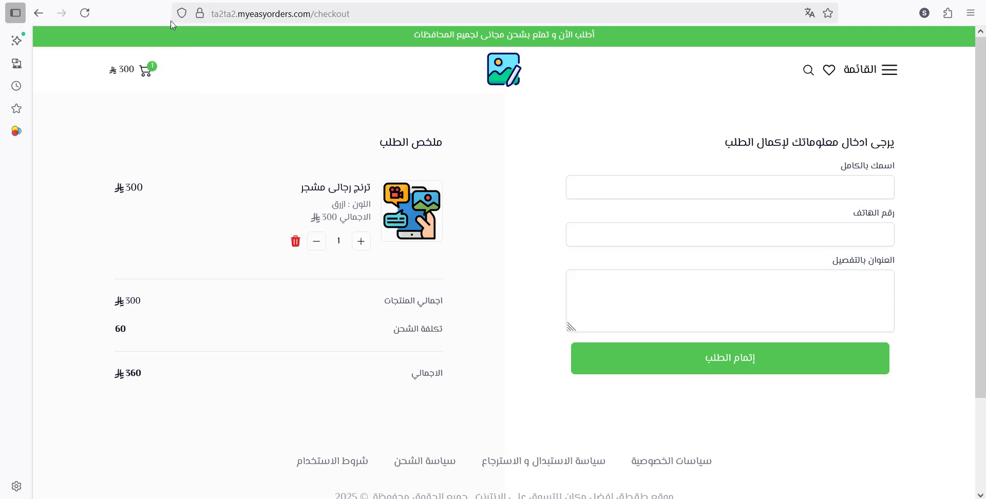
- Go back to the store settings and review the country and time zone options below the currency setting
{"action": "left_click", "coordinate": [83, 1]}
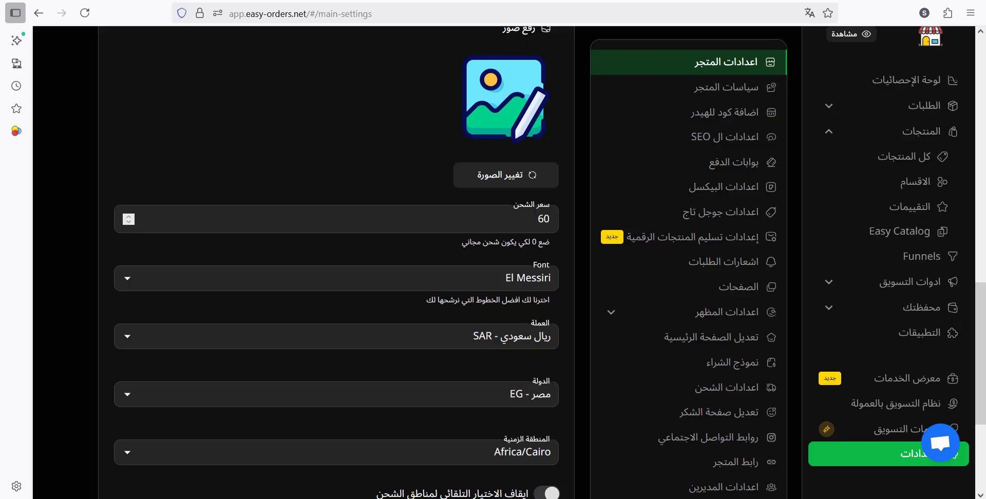
{"action": "scroll", "coordinate": [389, 292], "scroll_direction": "down", "scroll_amount": 3}
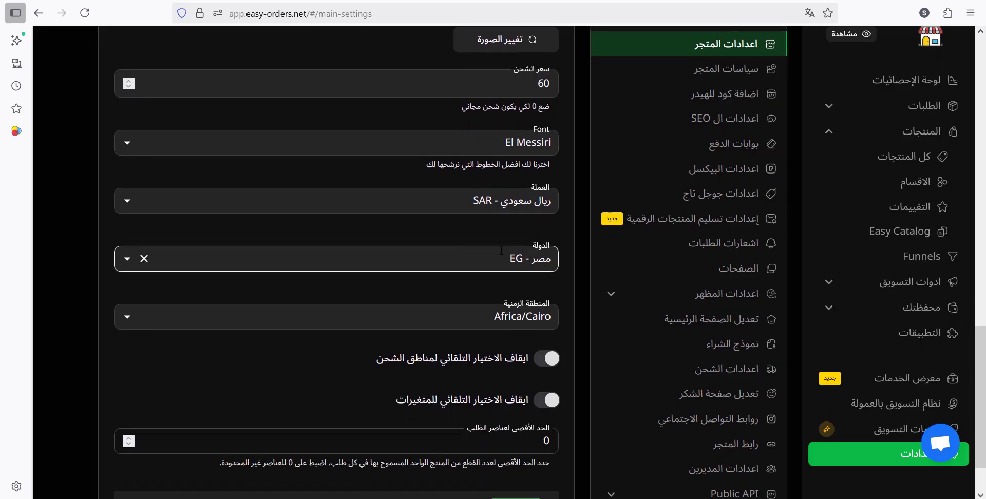
{"action": "left_click", "coordinate": [488, 267]}
{"action": "left_click", "coordinate": [451, 232]}
{"action": "scroll", "coordinate": [464, 257], "scroll_direction": "down", "scroll_amount": 2}
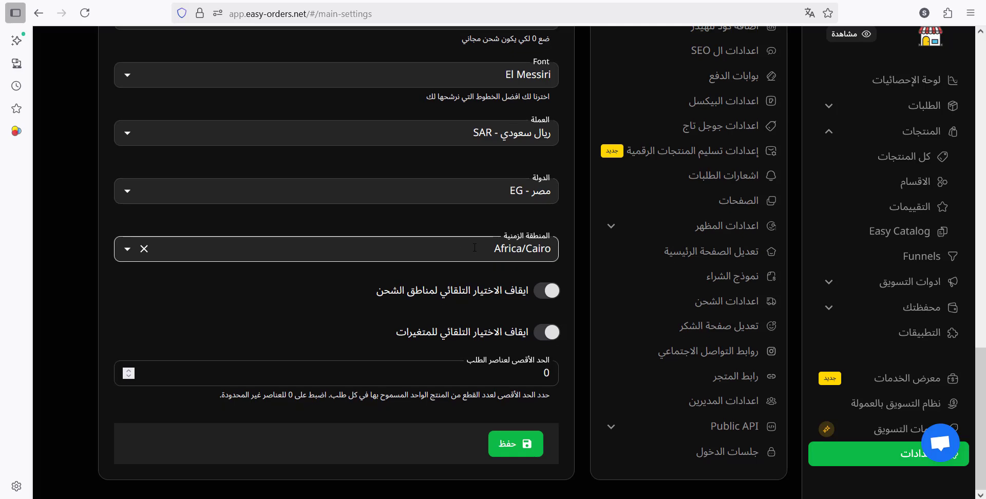
{"action": "left_click", "coordinate": [475, 247]}
{"action": "left_click", "coordinate": [468, 196]}
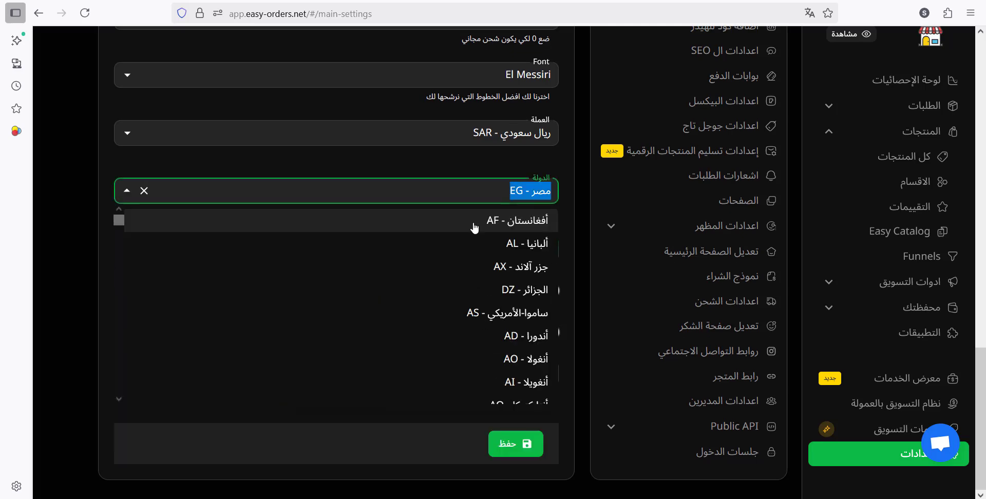
{"action": "left_click", "coordinate": [584, 191]}
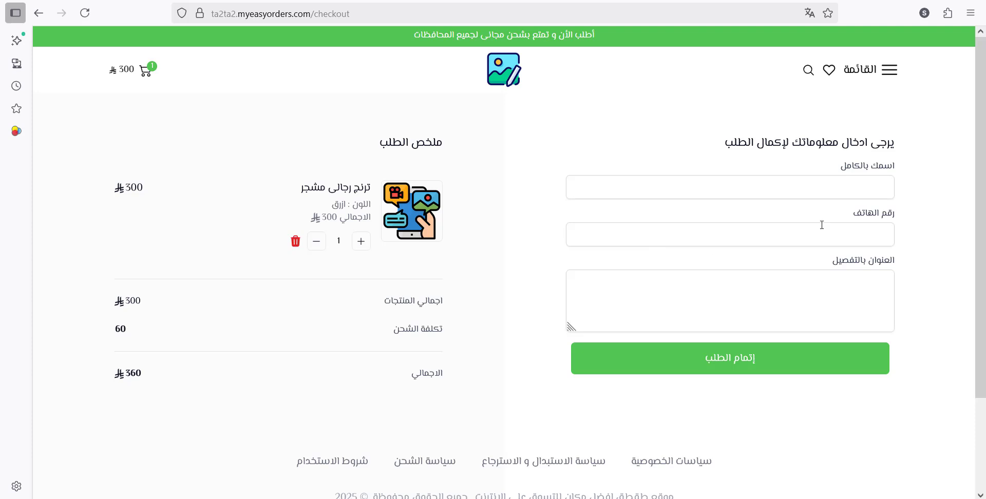
- Try out the checkout form's detailed address field with a sample address and clear the field again
{"action": "left_click", "coordinate": [845, 231]}
{"action": "left_click", "coordinate": [844, 291]}
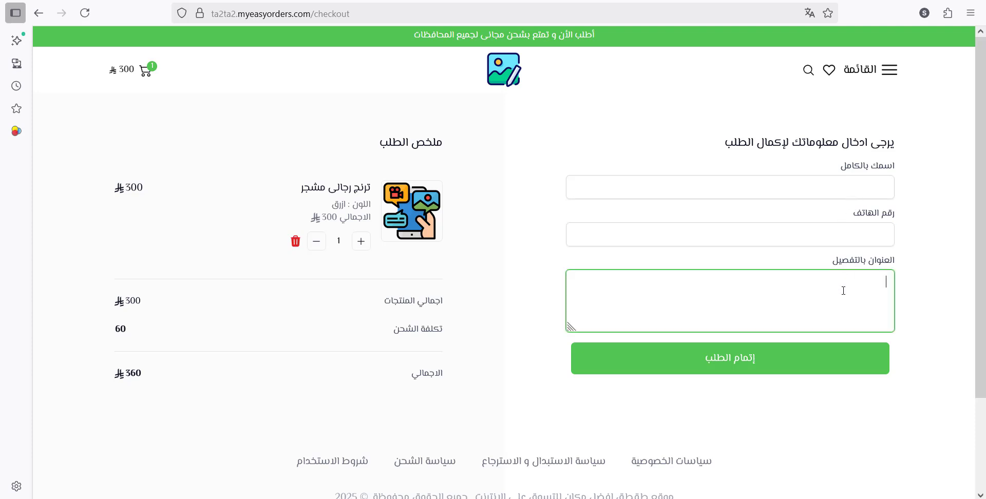
{"action": "type", "text": "ال"}
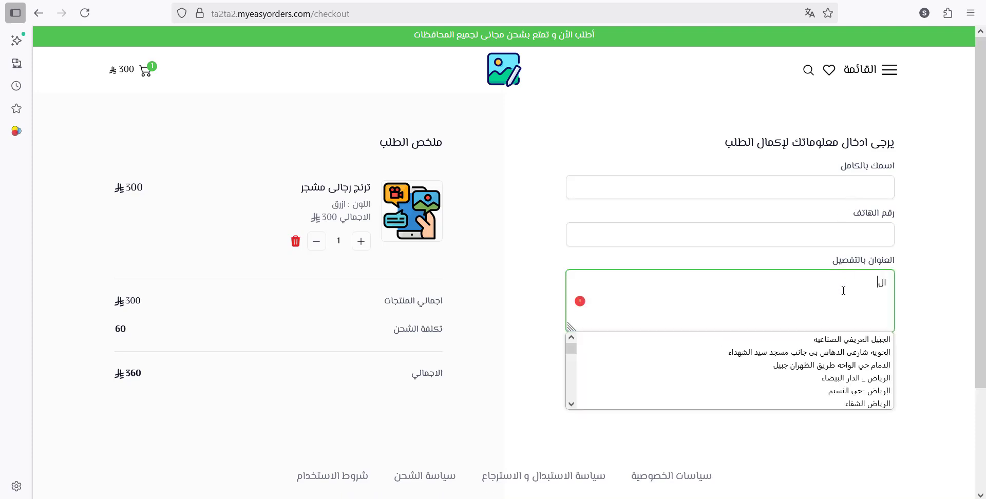
{"action": "type", "text": "قارهر"}
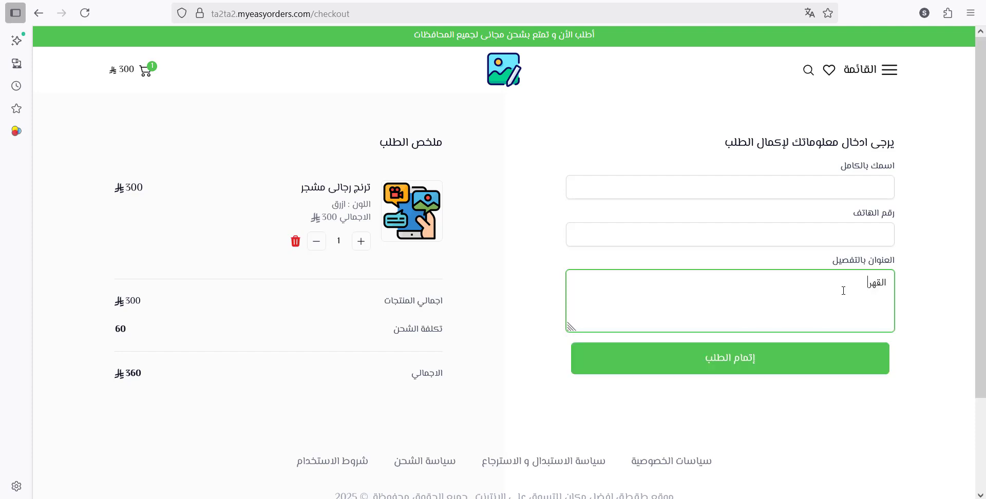
{"action": "type", "text": "ة الاس"}
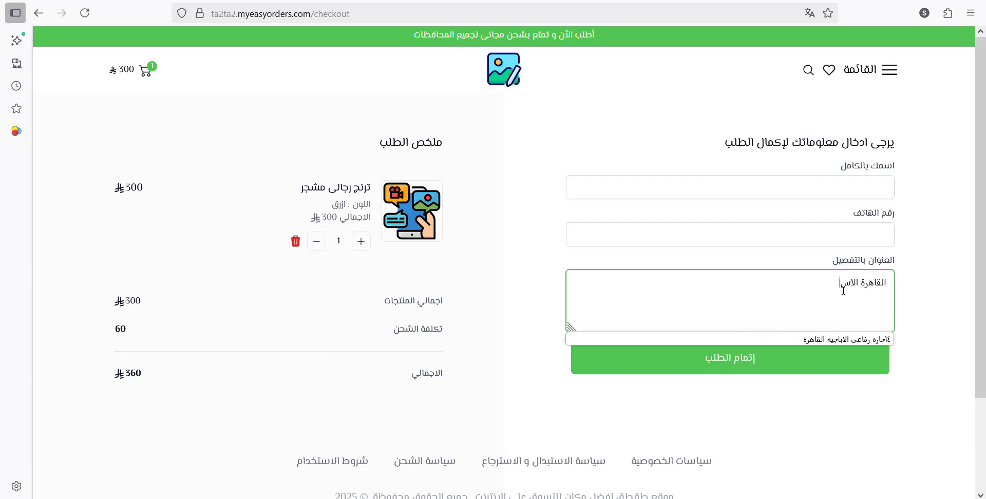
{"action": "type", "text": "ندري"}
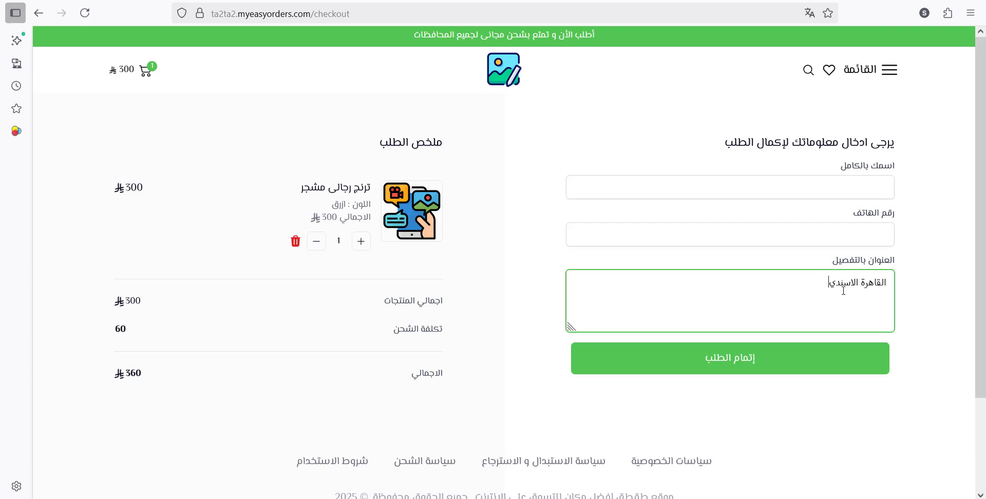
{"action": "key", "text": "BackSpace"}
{"action": "key", "text": "BackSpace"}
{"action": "key", "text": "BackSpace"}
{"action": "type", "text": "كرية"}
{"action": "key", "text": "ctrl+a"}
{"action": "key", "text": "BackSpace"}
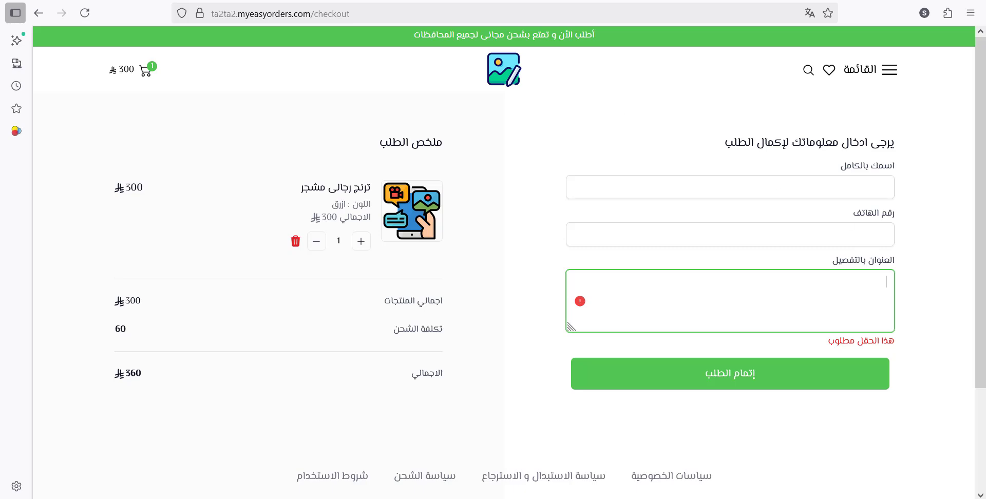
- Return to the store settings and try the ايقاف الاختيار التلقائي لمناطق الشحن option on and off
{"action": "left_click", "coordinate": [359, 1]}
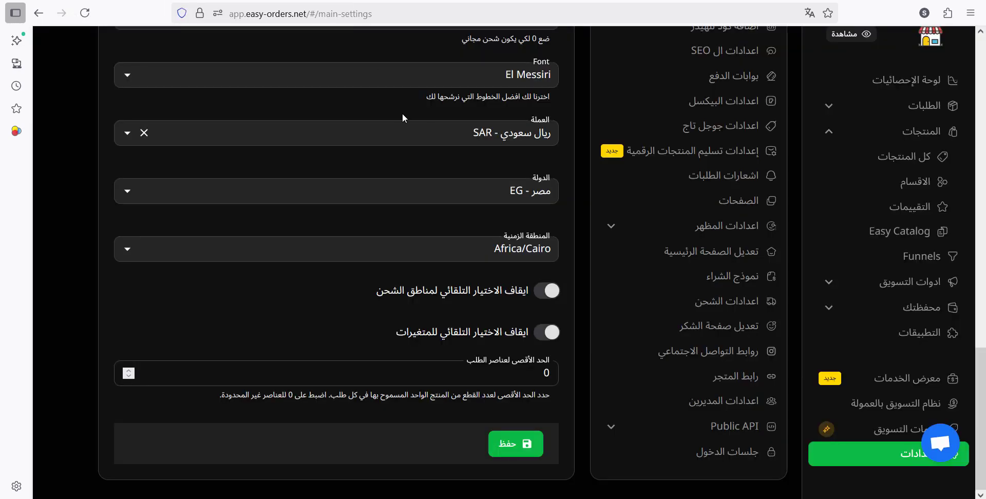
{"action": "left_click", "coordinate": [370, 1]}
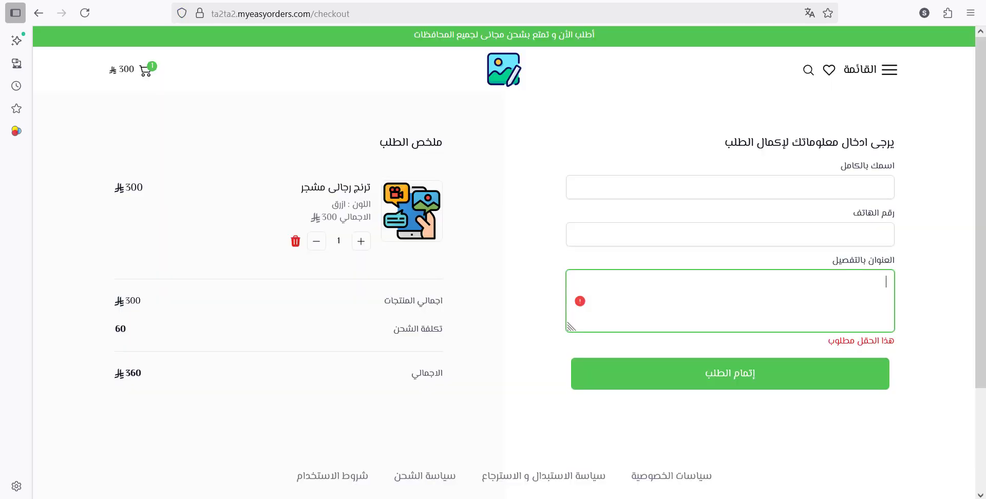
{"action": "left_click", "coordinate": [360, 1]}
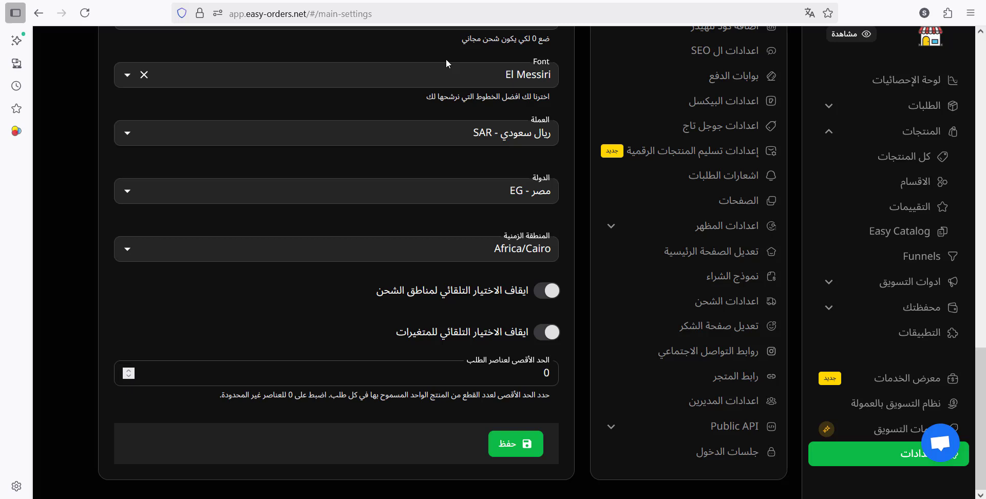
{"action": "left_click_drag", "start_coordinate": [506, 291], "coordinate": [371, 291]}
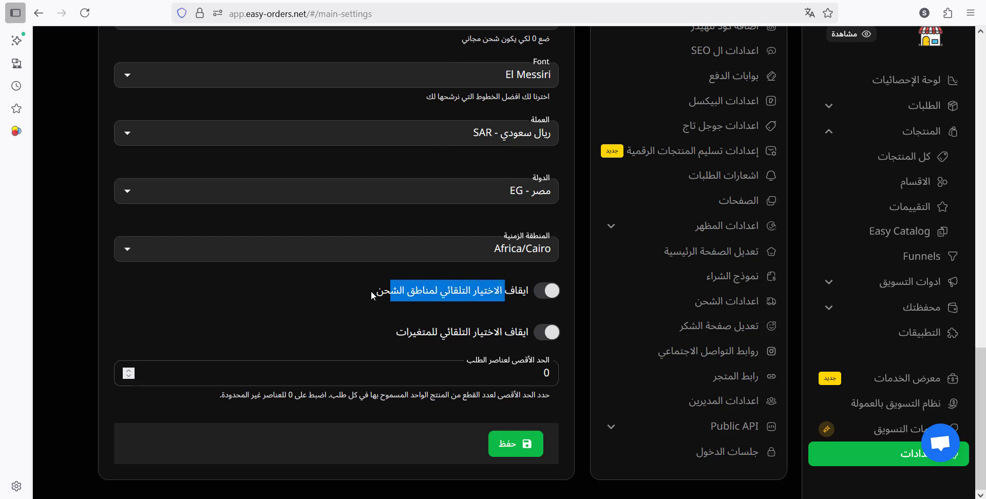
{"action": "left_click", "coordinate": [364, 291]}
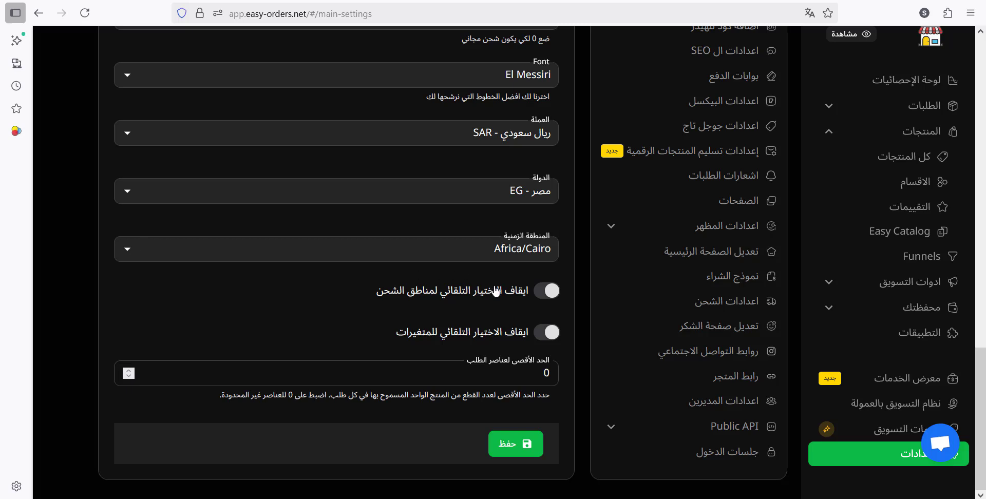
{"action": "left_click", "coordinate": [547, 294]}
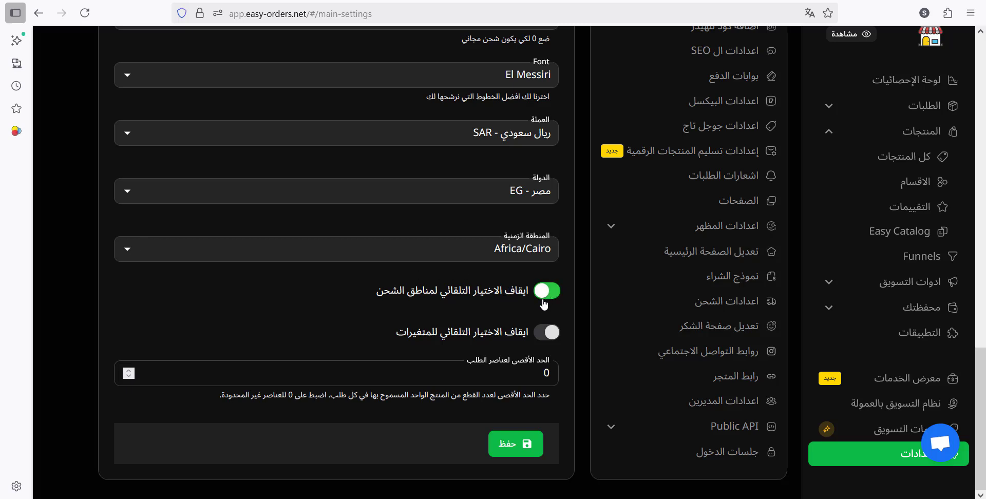
{"action": "left_click", "coordinate": [544, 302]}
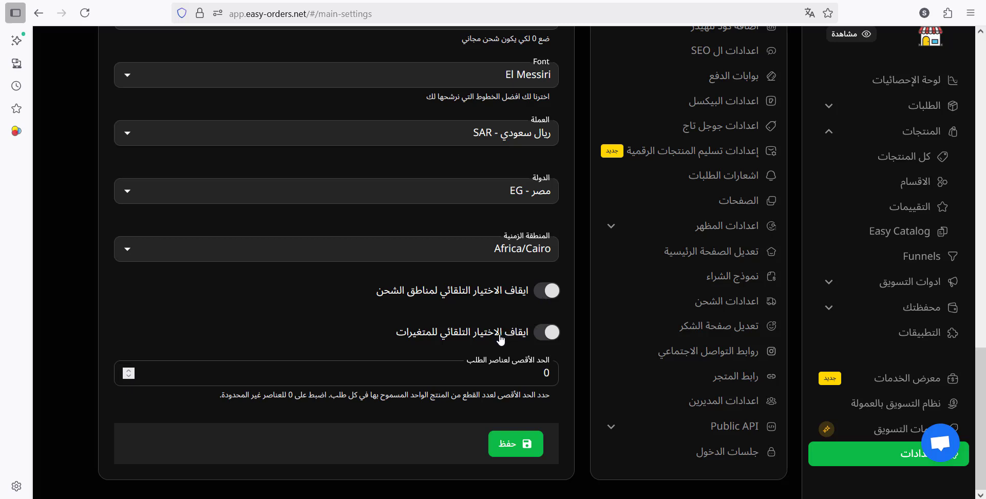
- Highlight the ايقاف الاختيار التلقائي للمتغيرات option and open the ترنج رجالى مشجر page from the storefront home
{"action": "left_click_drag", "start_coordinate": [498, 336], "coordinate": [396, 337]}
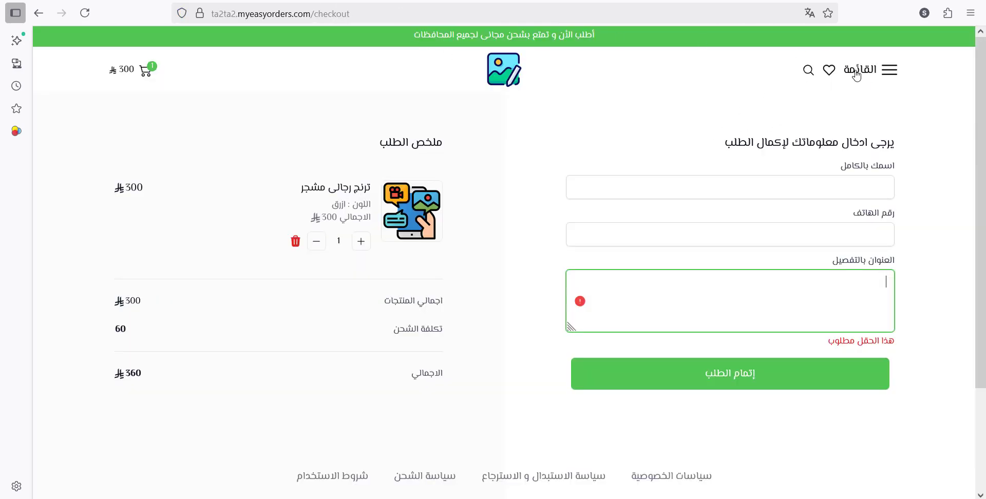
{"action": "left_click", "coordinate": [513, 76]}
{"action": "scroll", "coordinate": [559, 174], "scroll_direction": "down", "scroll_amount": 10}
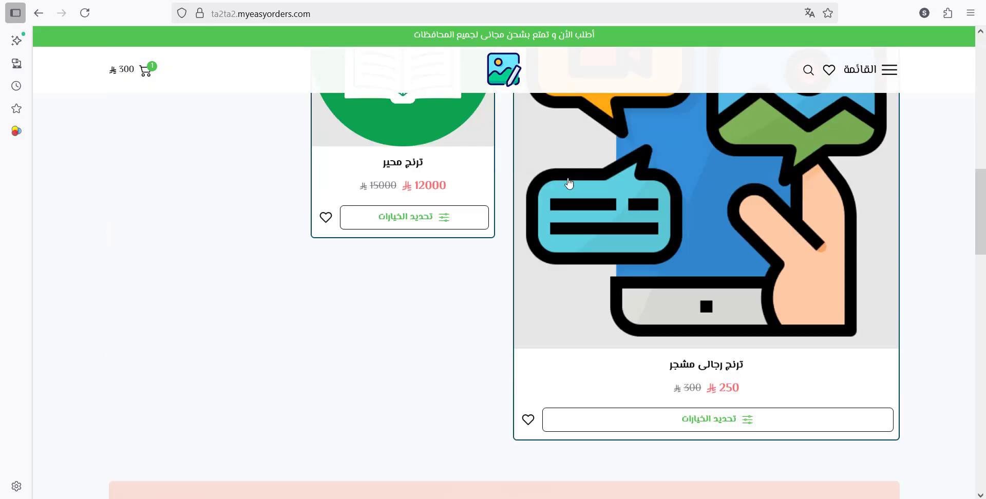
{"action": "left_click", "coordinate": [569, 183]}
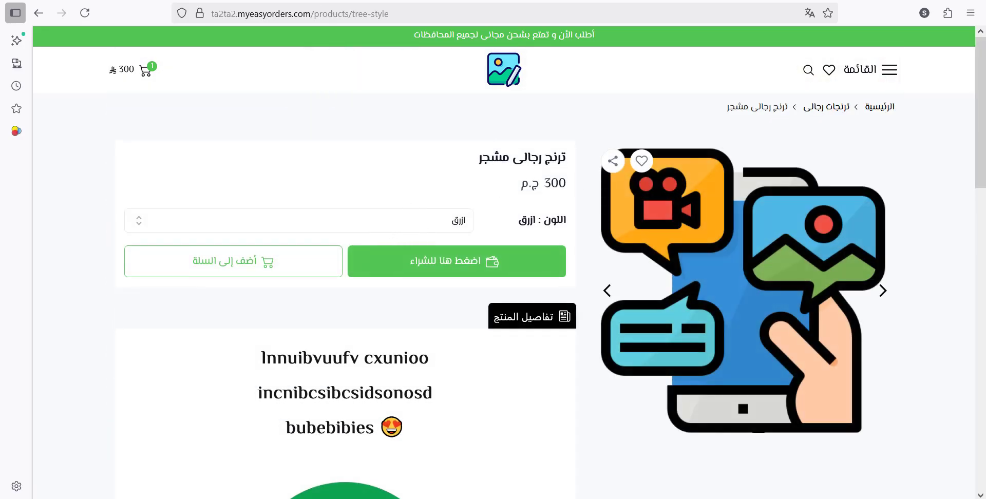
- Open ترنج محير for editing from the product list, turn off its standalone landing page display, and save the product
{"action": "left_click", "coordinate": [257, 1]}
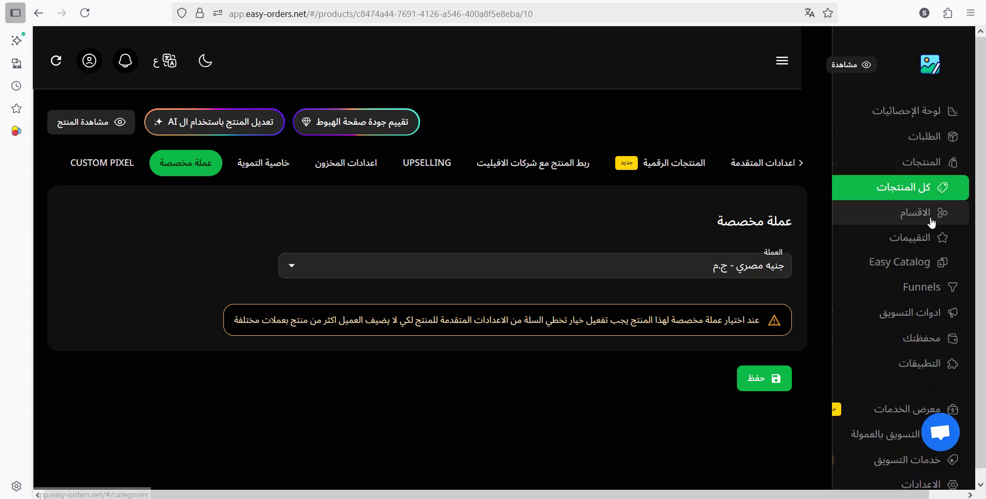
{"action": "left_click", "coordinate": [909, 188]}
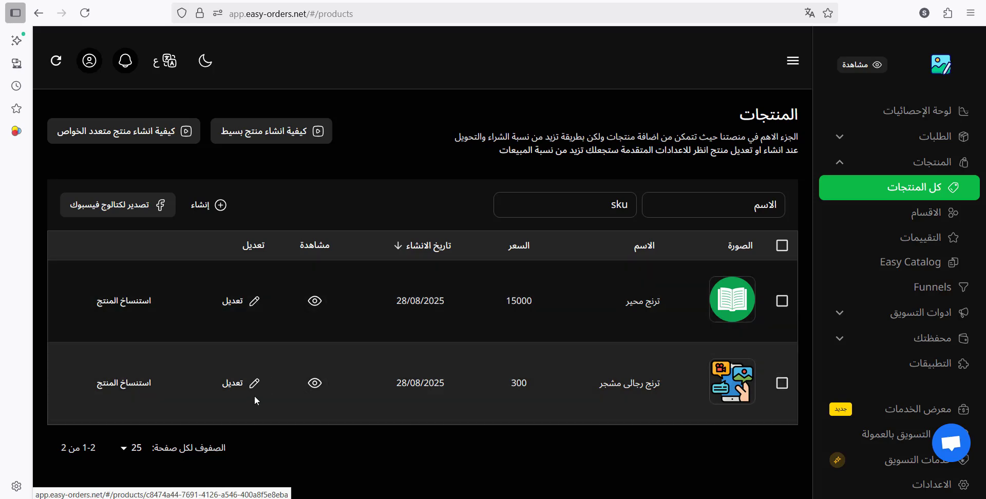
{"action": "left_click", "coordinate": [254, 305]}
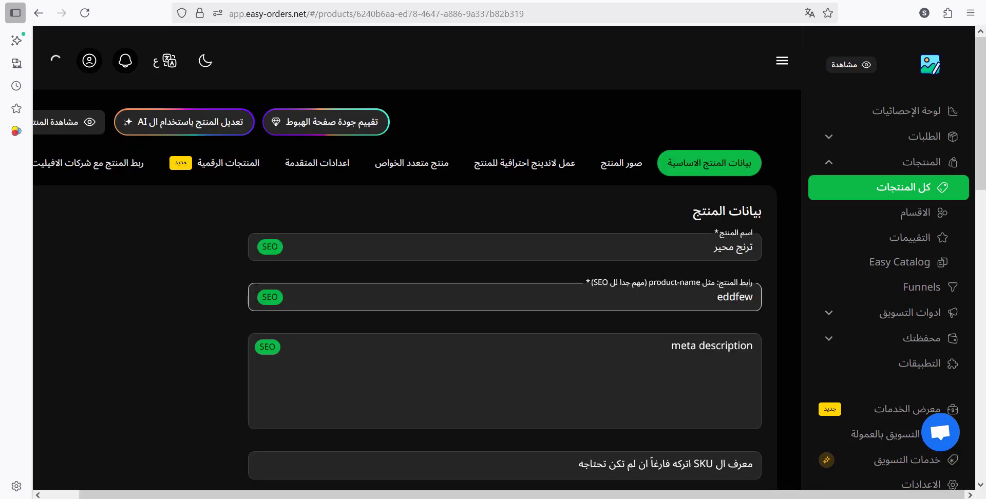
{"action": "left_click", "coordinate": [569, 168]}
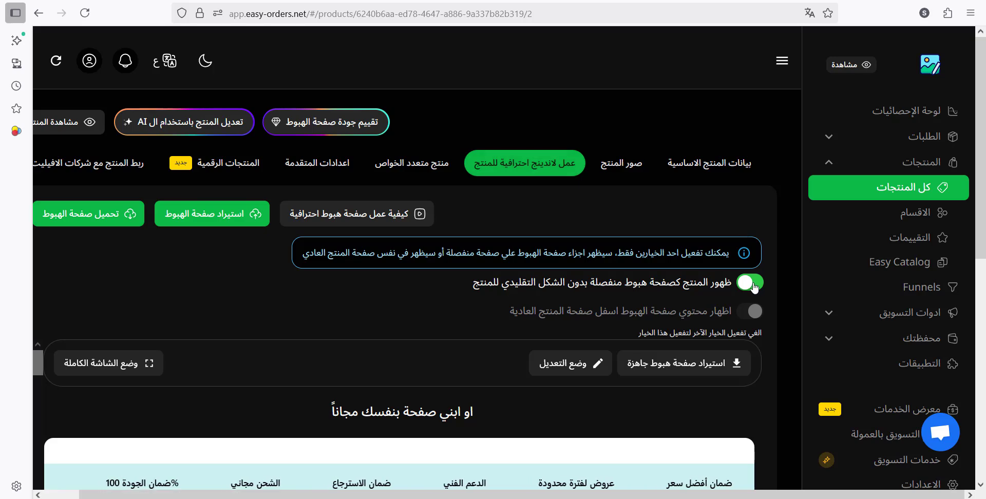
{"action": "scroll", "coordinate": [770, 306], "scroll_direction": "down", "scroll_amount": 6}
{"action": "scroll", "coordinate": [769, 307], "scroll_direction": "down", "scroll_amount": 2}
{"action": "left_click", "coordinate": [722, 472]}
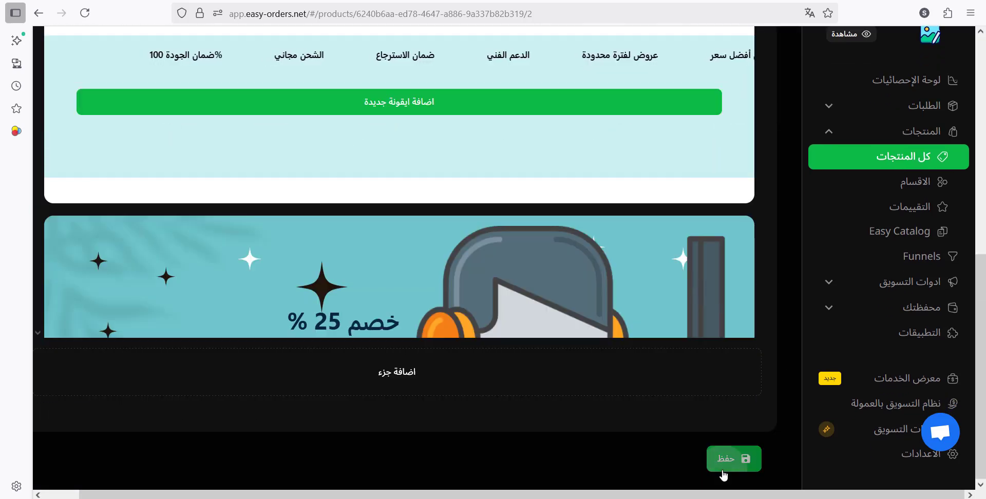
- Switch to the storefront, refresh it, and open the ترنج محير product page from the home page
{"action": "left_click", "coordinate": [216, 1]}
{"action": "left_click", "coordinate": [84, 13]}
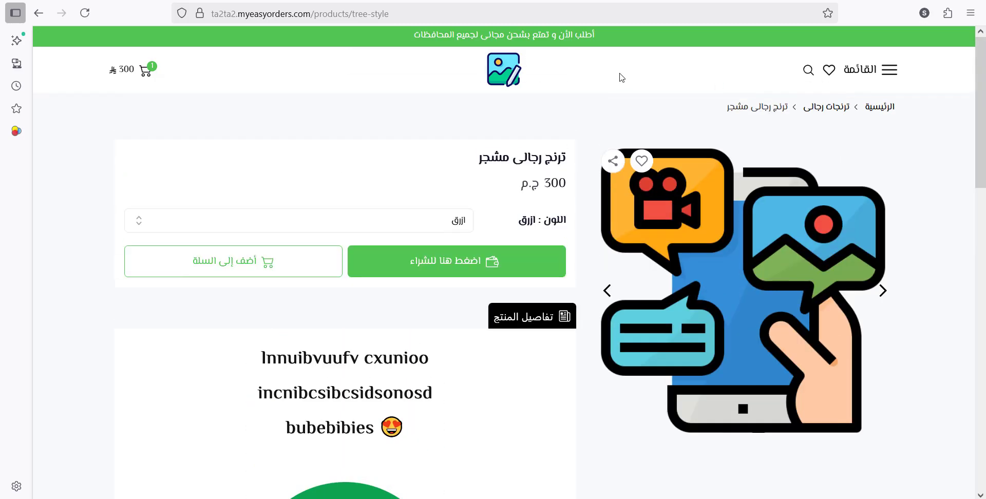
{"action": "left_click", "coordinate": [494, 78]}
{"action": "scroll", "coordinate": [445, 188], "scroll_direction": "down", "scroll_amount": 5}
{"action": "left_click", "coordinate": [445, 188]}
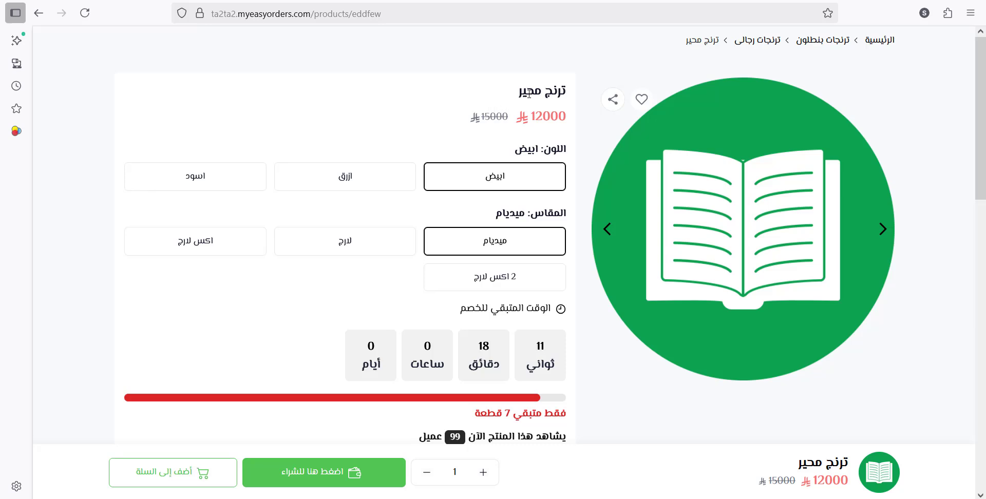
- Examine which colour and size are preselected on the ترنج محير product page
{"action": "left_click_drag", "start_coordinate": [539, 154], "coordinate": [511, 155]}
{"action": "left_click", "coordinate": [491, 215]}
{"action": "double_click", "coordinate": [490, 215]}
{"action": "left_click", "coordinate": [421, 127]}
{"action": "scroll", "coordinate": [426, 152], "scroll_direction": "down", "scroll_amount": 1}
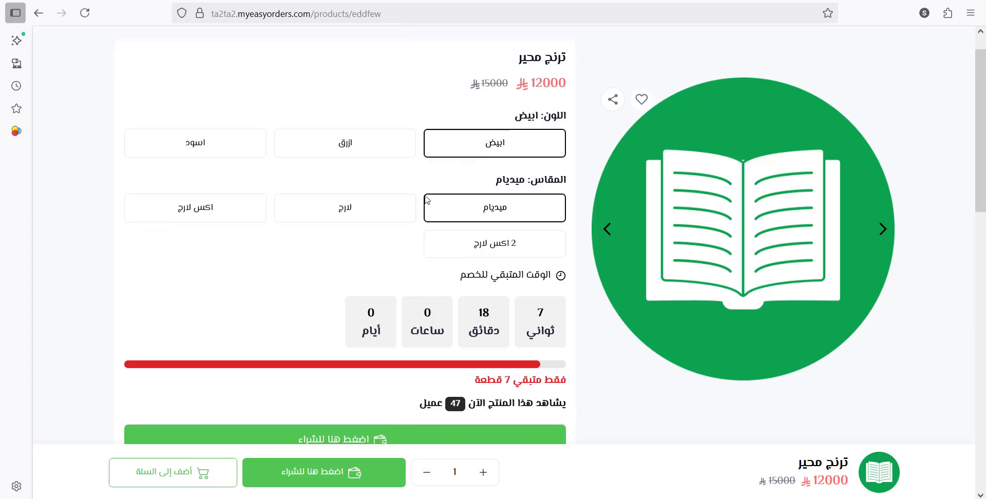
{"action": "scroll", "coordinate": [442, 189], "scroll_direction": "up", "scroll_amount": 1}
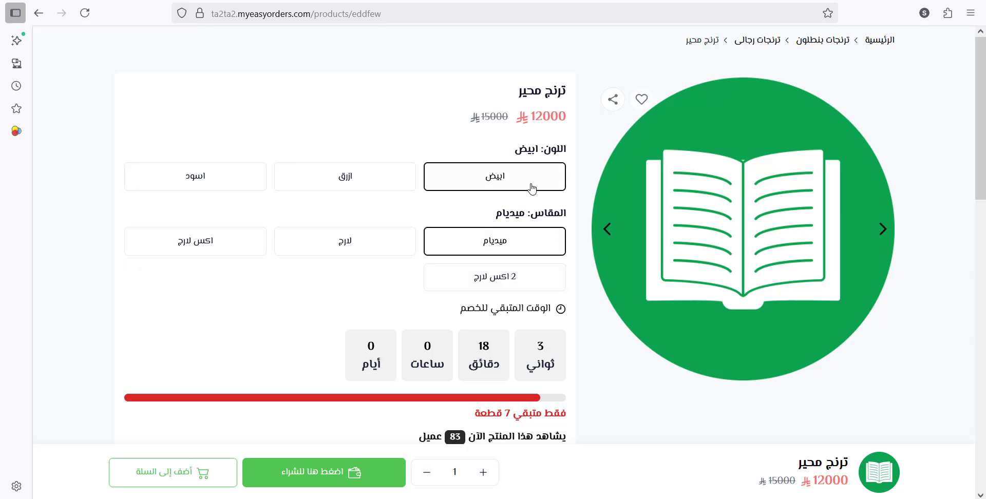
- Try the ازرق and اسود colours and the larger sizes, and reselect ابيض and ميديام
{"action": "left_click", "coordinate": [363, 184]}
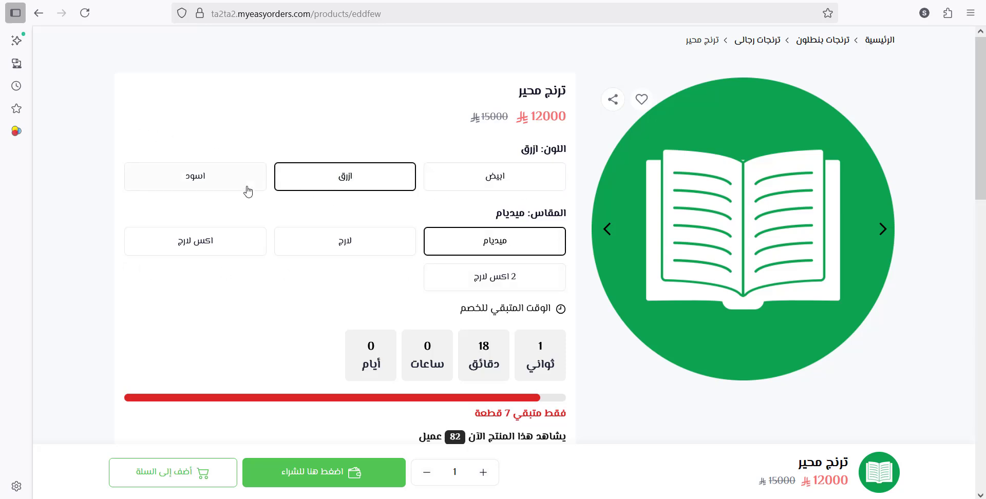
{"action": "left_click", "coordinate": [249, 191]}
{"action": "left_click", "coordinate": [356, 258]}
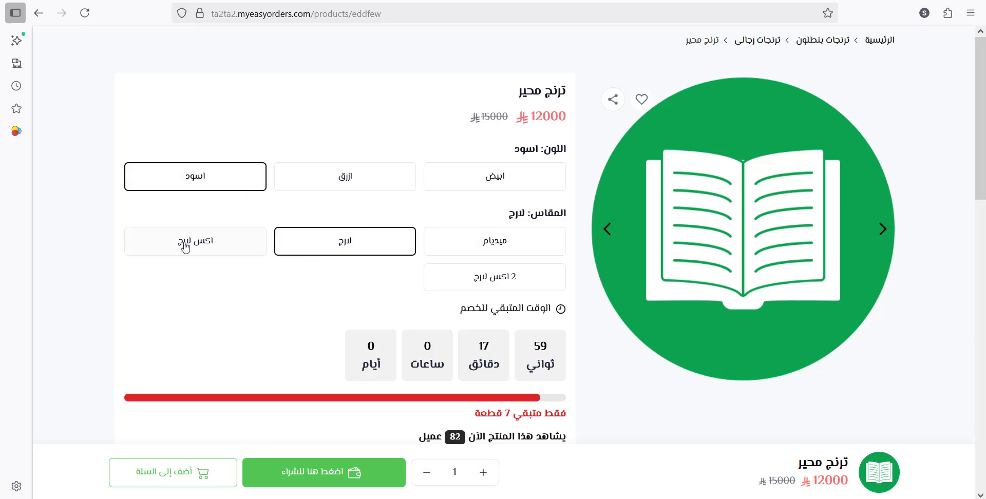
{"action": "left_click", "coordinate": [185, 247]}
{"action": "left_click", "coordinate": [495, 277]}
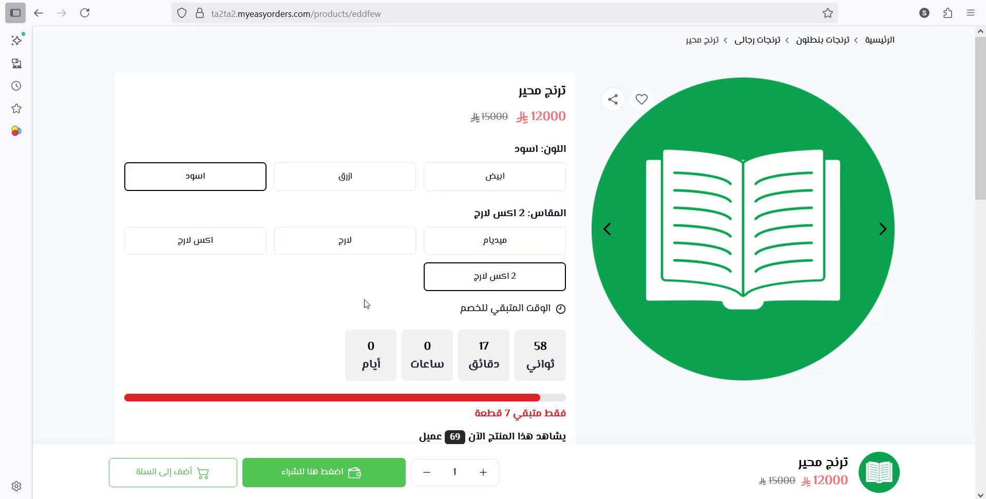
{"action": "left_click", "coordinate": [499, 179]}
{"action": "left_click", "coordinate": [512, 247]}
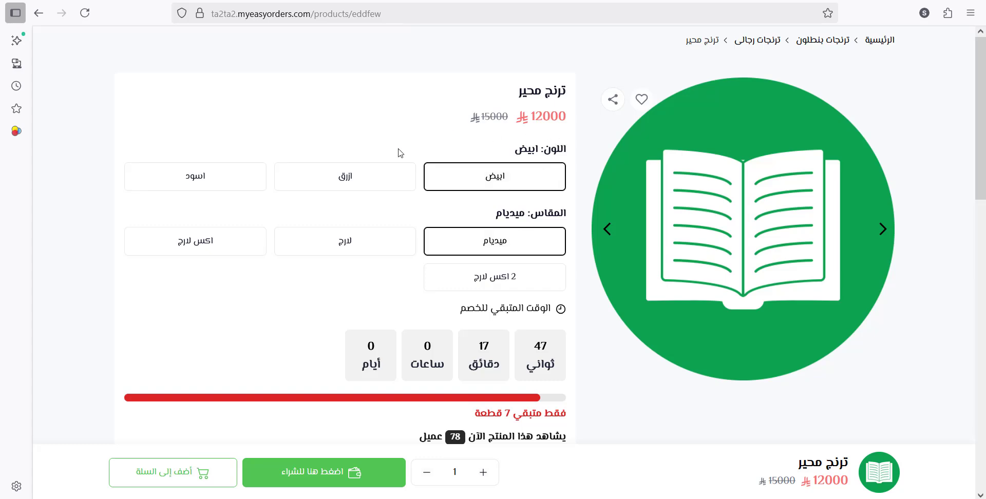
- Go through the name, phone and address fields of the product page's order form and return to the variant choices
{"action": "scroll", "coordinate": [354, 133], "scroll_direction": "down", "scroll_amount": 7}
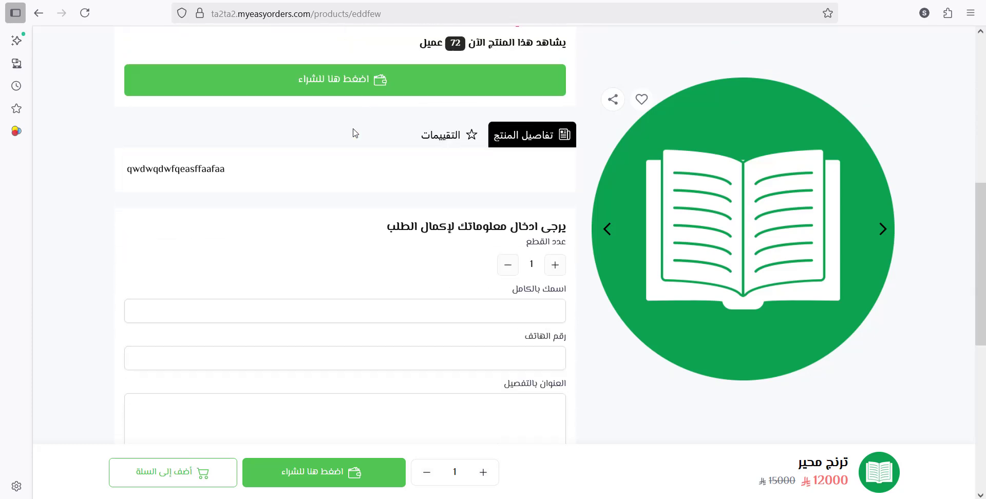
{"action": "scroll", "coordinate": [515, 170], "scroll_direction": "down", "scroll_amount": 3}
{"action": "left_click", "coordinate": [543, 165]}
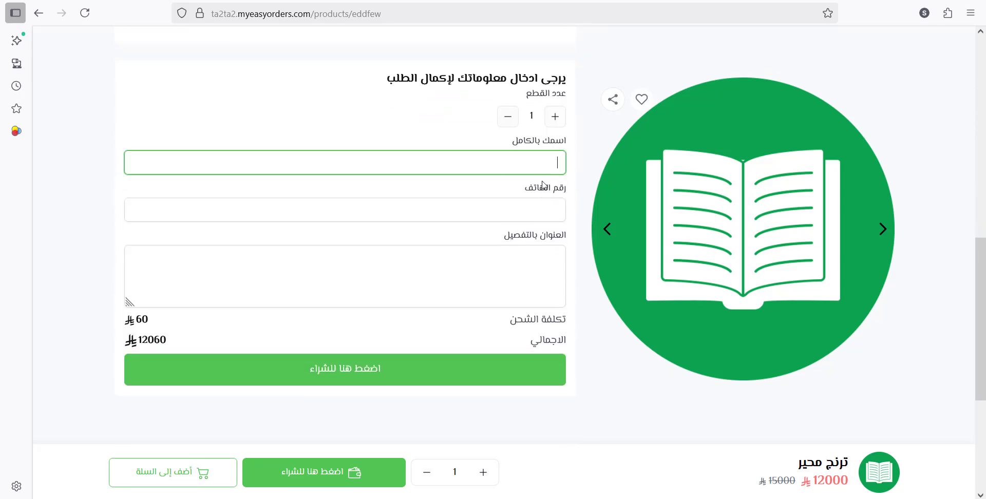
{"action": "left_click", "coordinate": [543, 211]}
{"action": "left_click", "coordinate": [545, 259]}
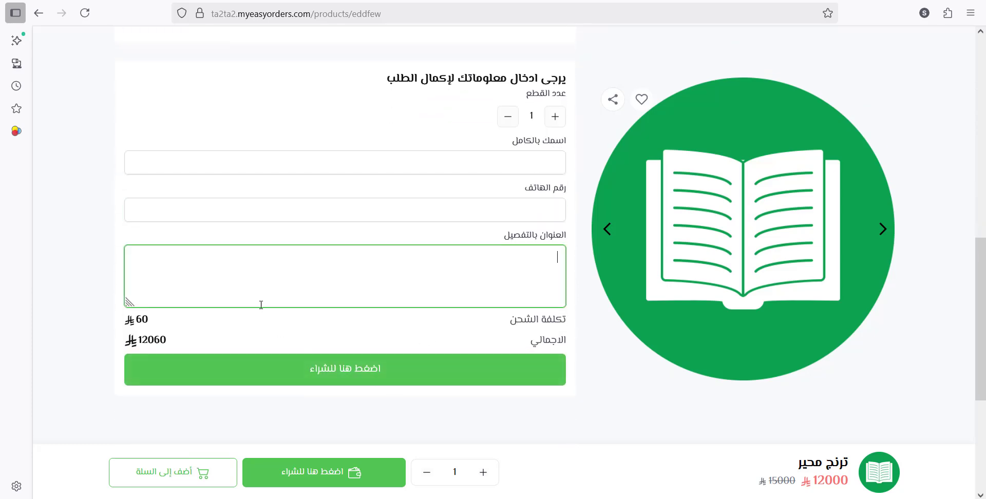
{"action": "scroll", "coordinate": [268, 288], "scroll_direction": "up", "scroll_amount": 10}
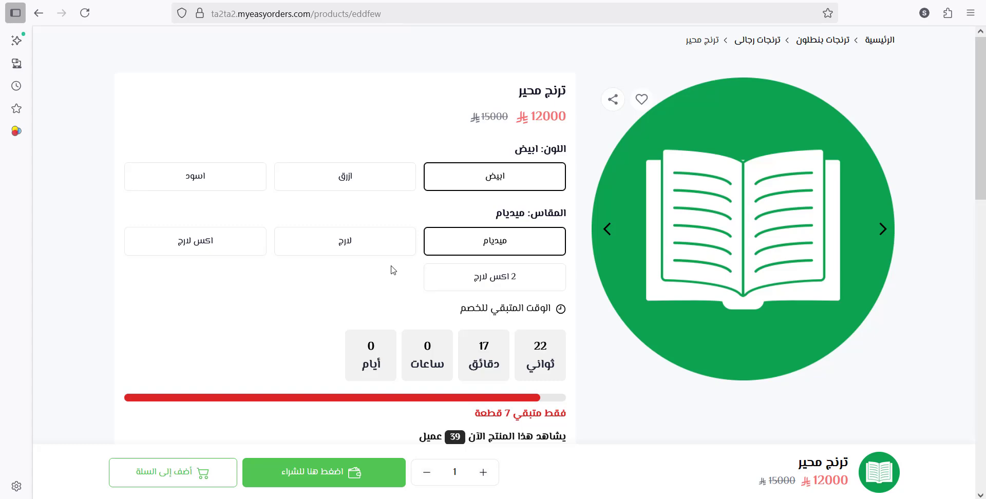
- Return to the store settings and turn on ايقاف الاختيار التلقائي للمتغيرات
{"action": "left_click", "coordinate": [139, 1]}
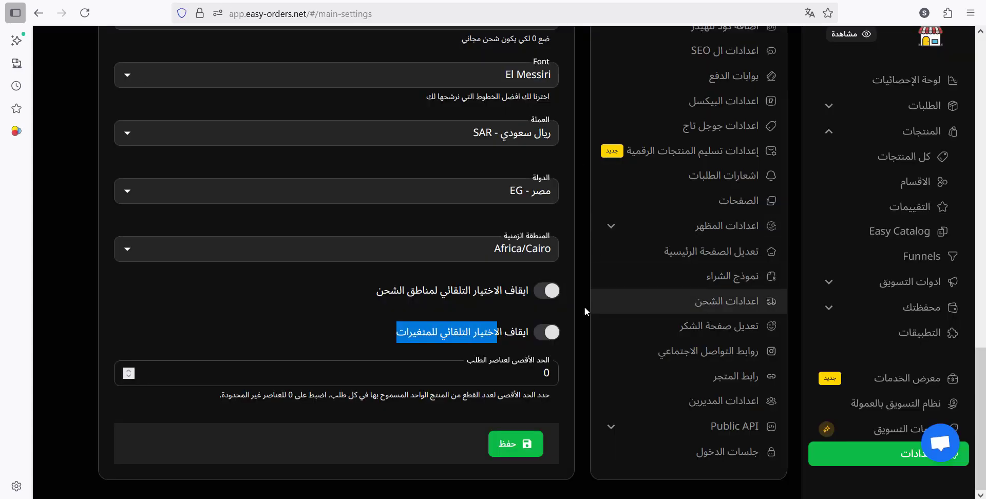
{"action": "left_click", "coordinate": [549, 333]}
{"action": "left_click", "coordinate": [304, 305]}
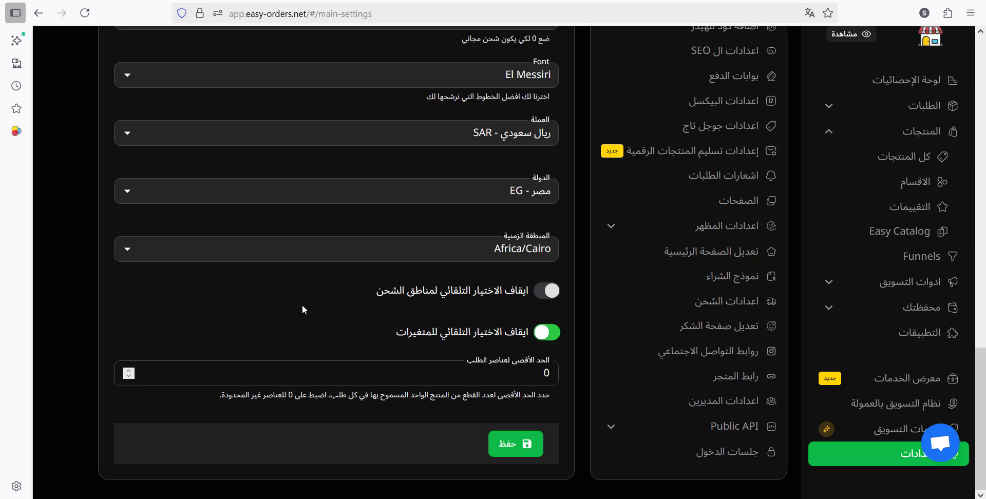
- Save the settings and reload the ترنج محير product page on the storefront
{"action": "left_click", "coordinate": [491, 443]}
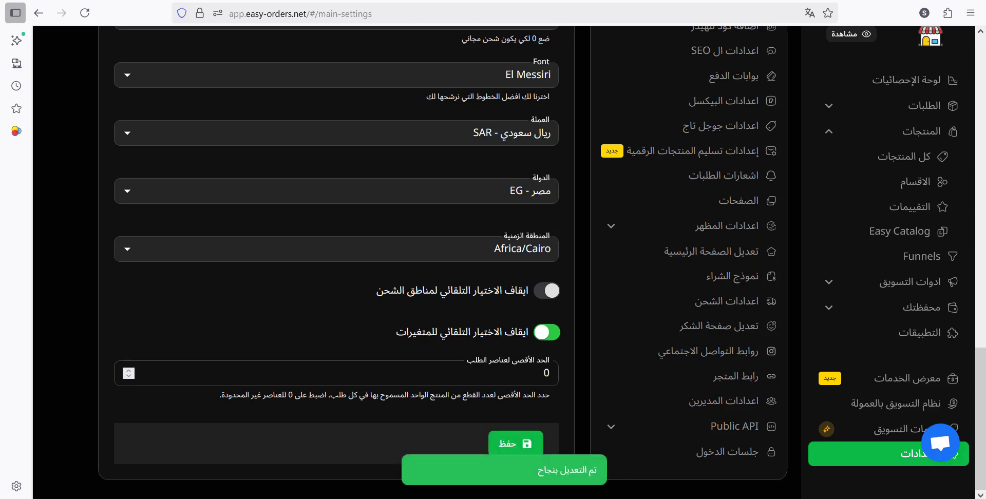
{"action": "left_click", "coordinate": [218, 1]}
{"action": "left_click", "coordinate": [88, 17]}
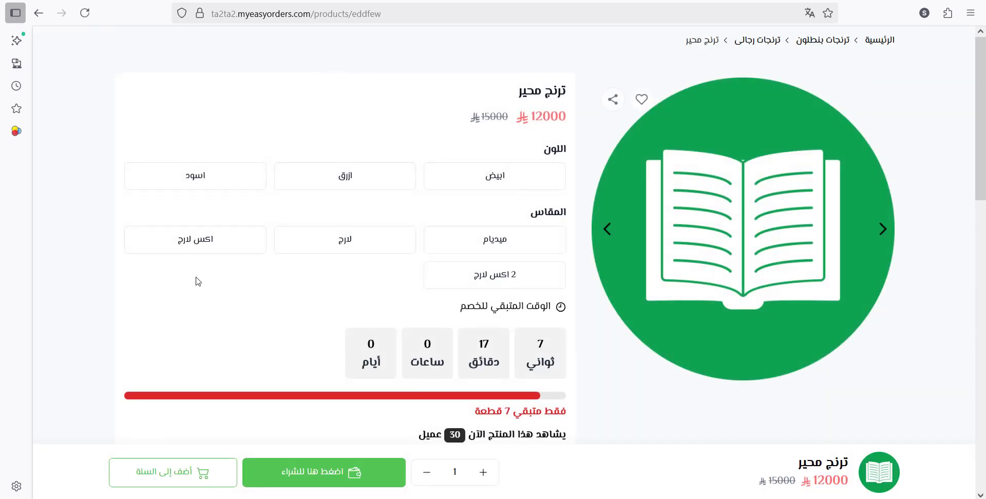
- Fill in the order form's name, phone number and address, and try to place the order without choosing a colour or size
{"action": "scroll", "coordinate": [286, 288], "scroll_direction": "down", "scroll_amount": 5}
{"action": "left_click", "coordinate": [347, 211]}
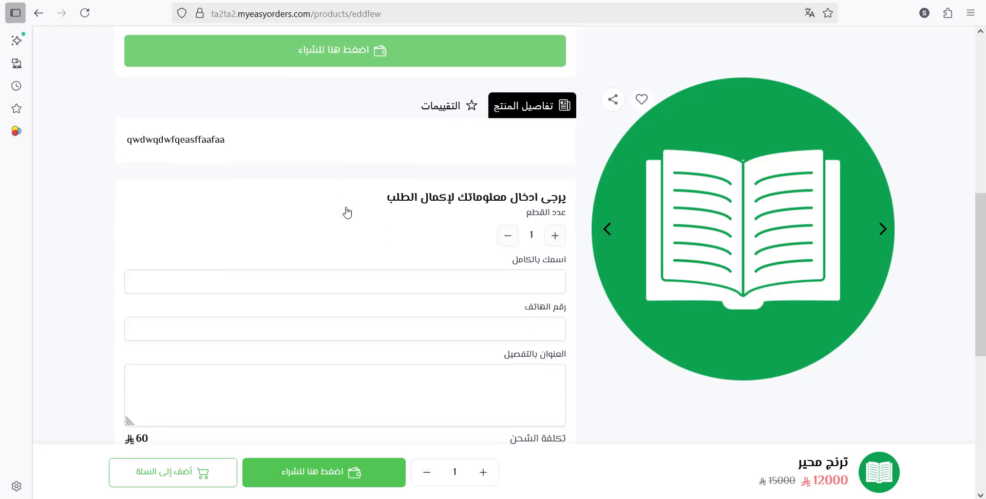
{"action": "type", "text": "بلايلا"}
{"action": "left_click", "coordinate": [468, 336]}
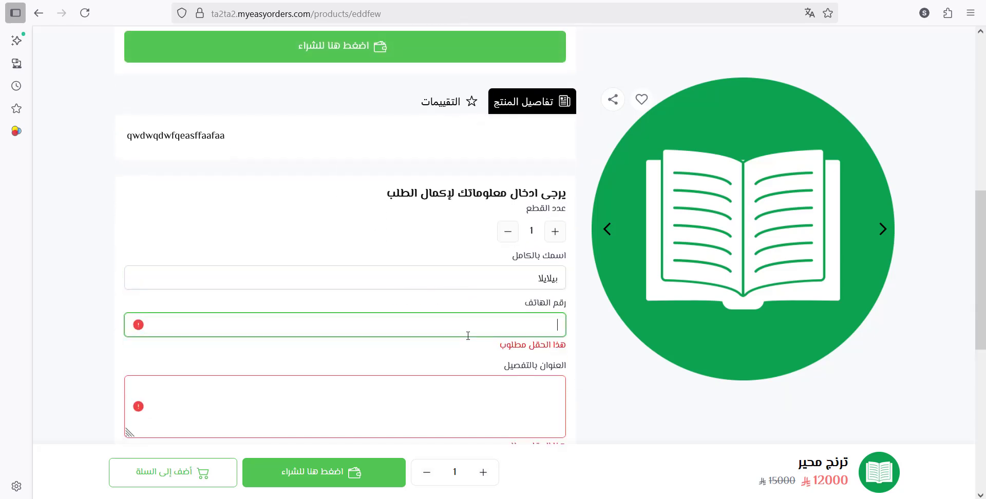
{"action": "type", "text": "0000"}
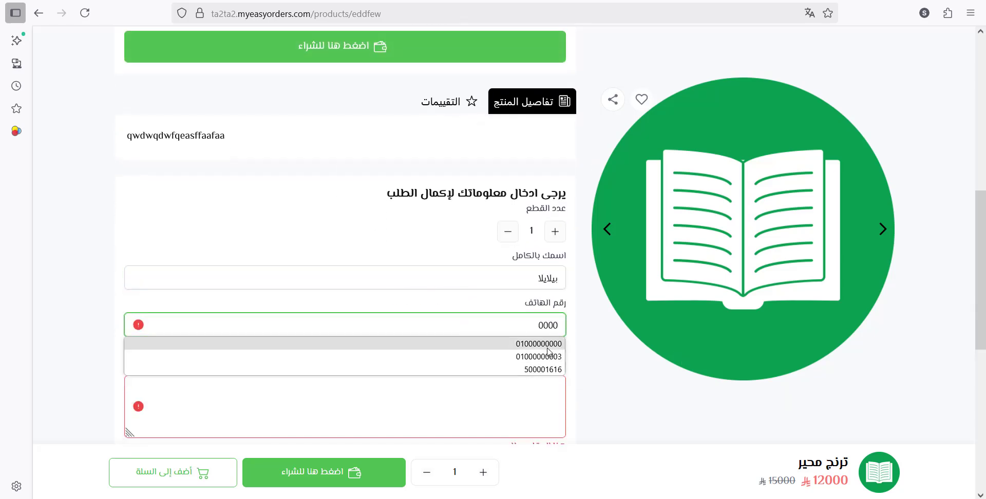
{"action": "left_click", "coordinate": [550, 347]}
{"action": "left_click", "coordinate": [511, 396]}
{"action": "type", "text": "لايلايلالافييب"}
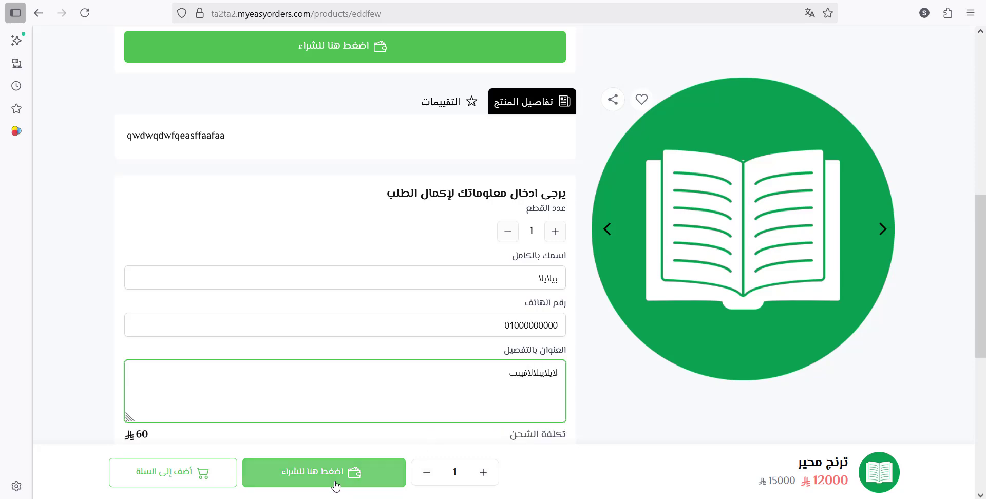
{"action": "left_click", "coordinate": [335, 485]}
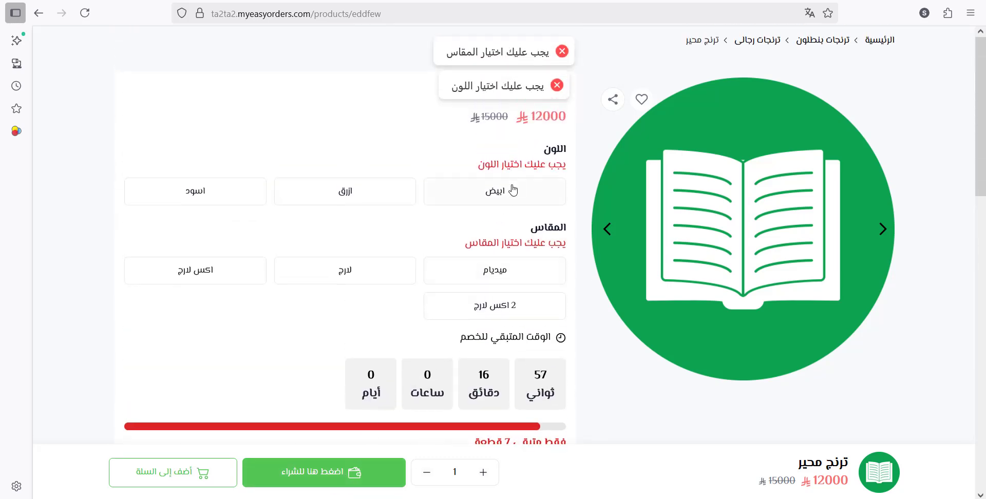
- Highlight and read the messages about choosing the size and the colour
{"action": "left_click_drag", "start_coordinate": [509, 59], "coordinate": [435, 57]}
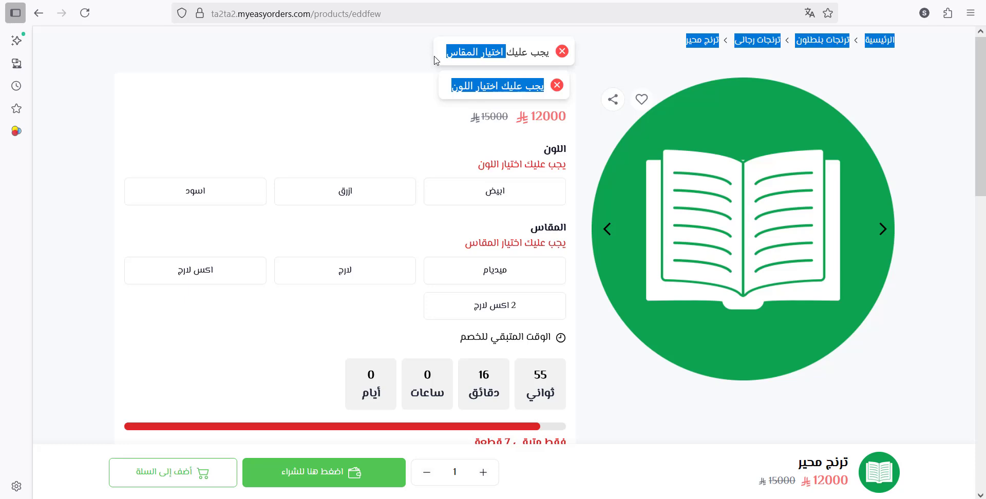
{"action": "left_click", "coordinate": [525, 86]}
{"action": "left_click_drag", "start_coordinate": [525, 86], "coordinate": [379, 86]}
{"action": "left_click", "coordinate": [363, 92]}
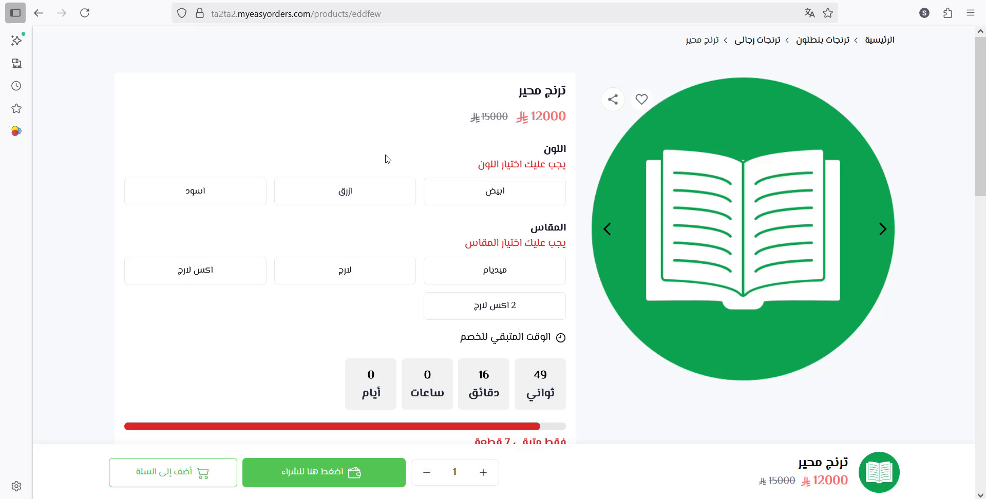
- Choose the ازرق colour and the 2 اكس لارج size, and reload the product page
{"action": "left_click", "coordinate": [358, 194]}
{"action": "left_click", "coordinate": [456, 292]}
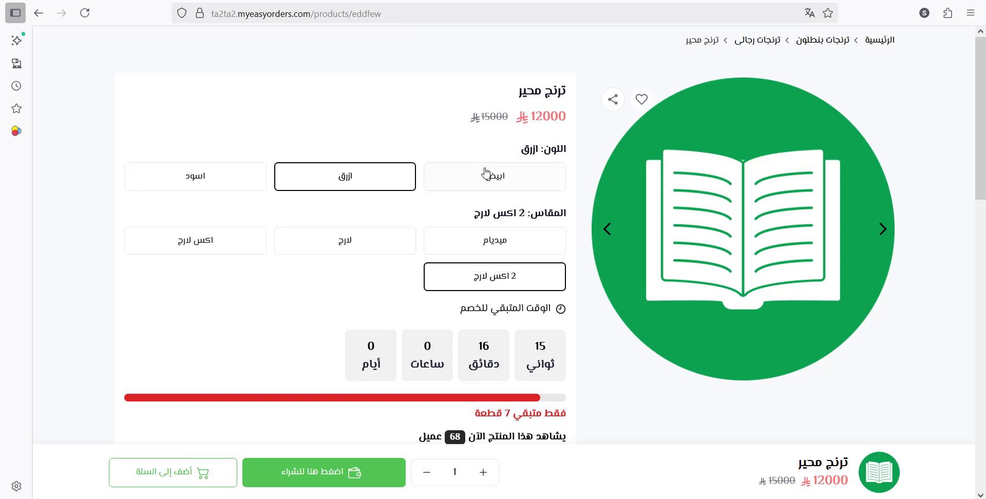
{"action": "left_click", "coordinate": [84, 13]}
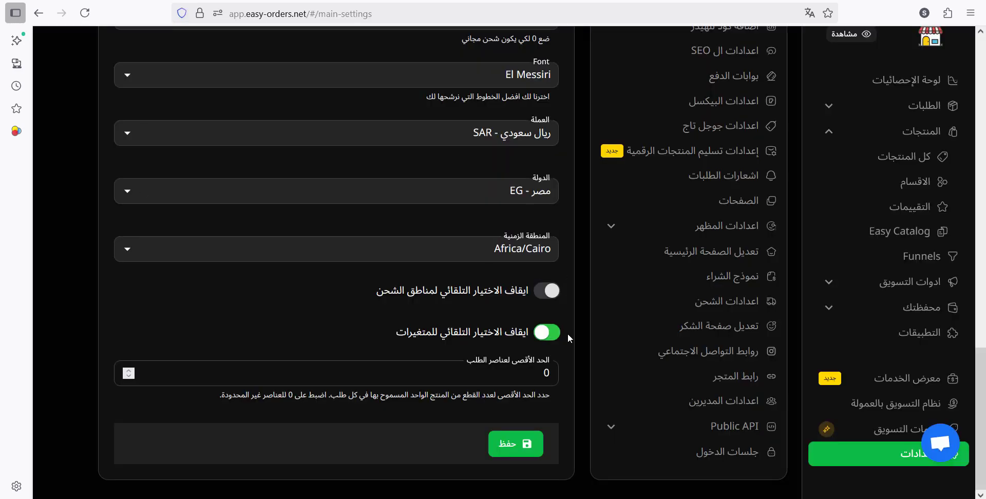
- Turn off ايقاف الاختيار التلقائي للمتغيرات in the store settings, save, and view the product page
{"action": "left_click", "coordinate": [547, 333]}
{"action": "left_click", "coordinate": [523, 448]}
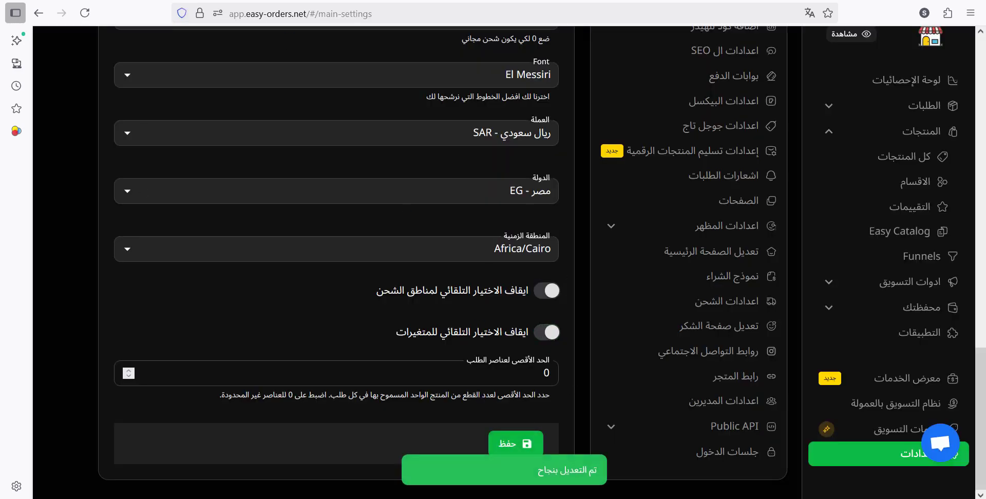
{"action": "left_click", "coordinate": [205, 1]}
- Turn ايقاف الاختيار التلقائي للمتغيرات back on and read the description under الحد الأقصى لعناصر الطلب
{"action": "left_click", "coordinate": [547, 334]}
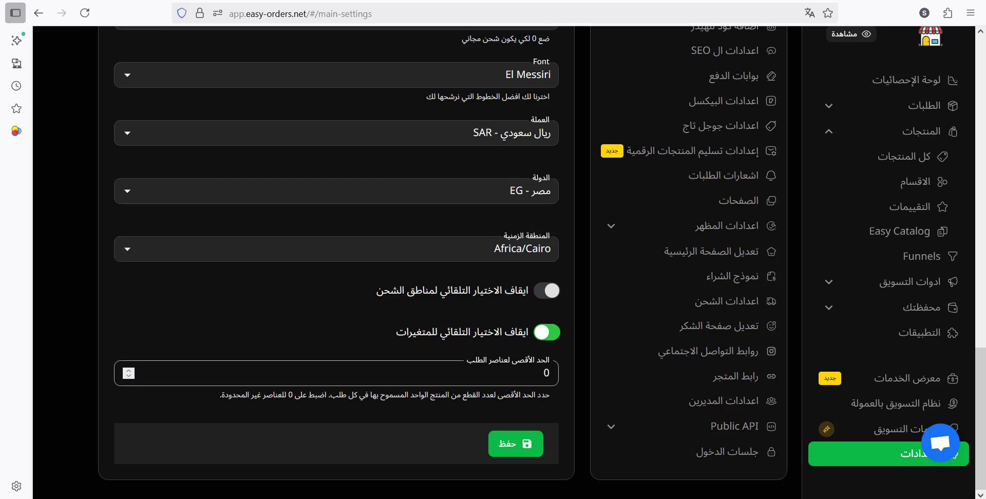
{"action": "left_click_drag", "start_coordinate": [532, 396], "coordinate": [333, 399]}
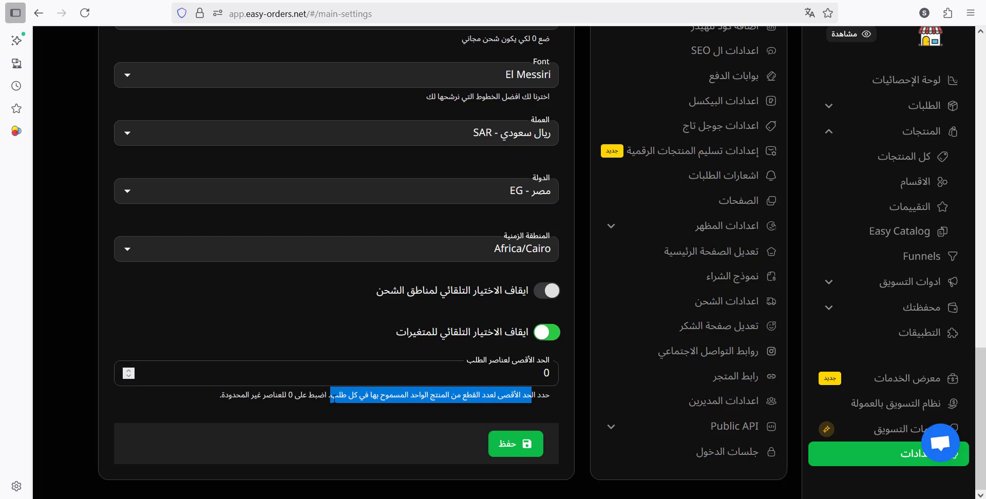
{"action": "left_click", "coordinate": [569, 361]}
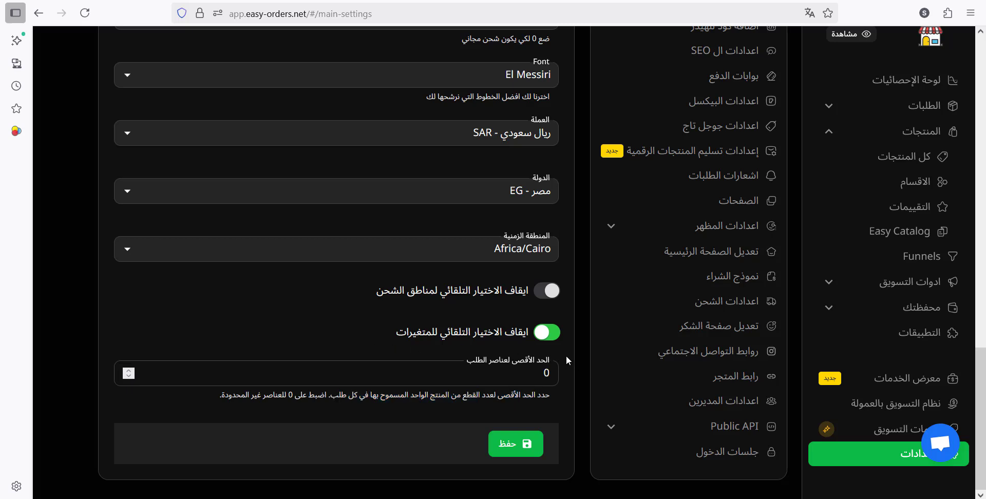
- Set الحد الأقصى لعناصر الطلب to 5 and save the settings
{"action": "left_click", "coordinate": [540, 373]}
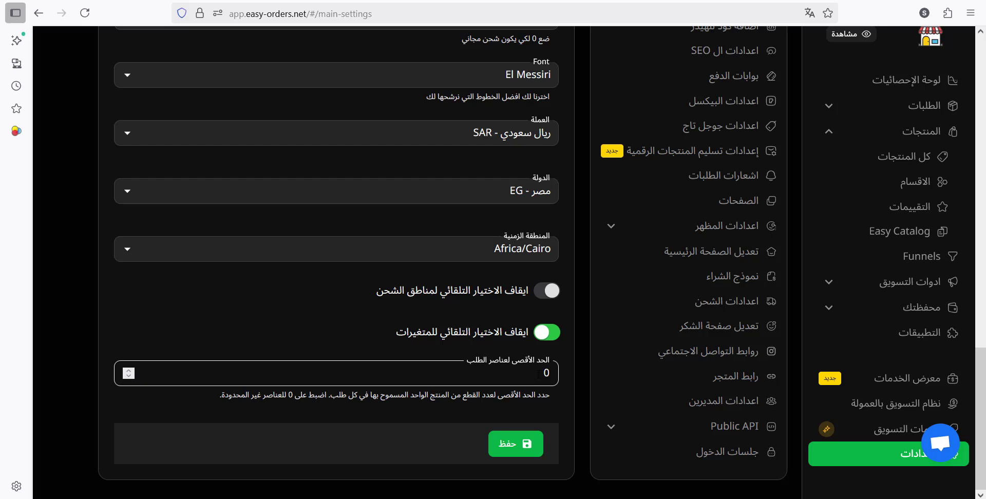
{"action": "double_click", "coordinate": [540, 374]}
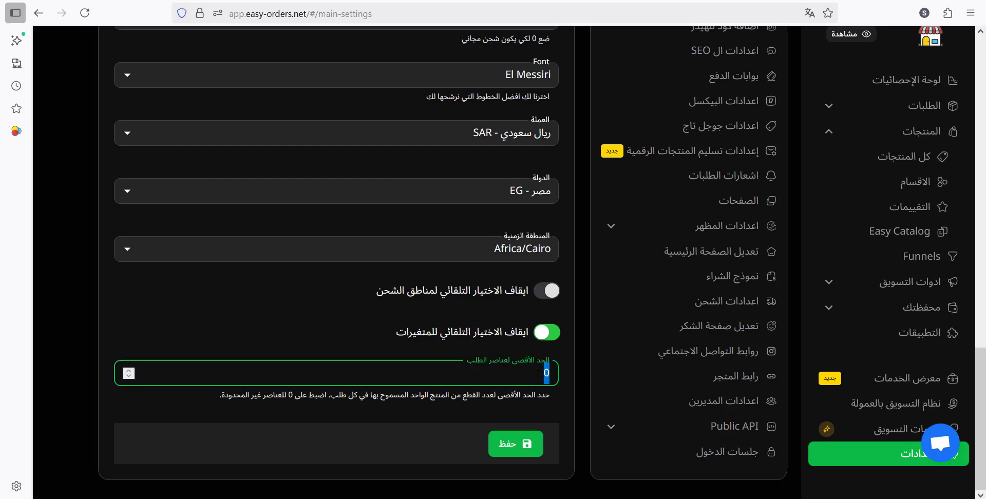
{"action": "type", "text": "5"}
{"action": "left_click", "coordinate": [591, 358]}
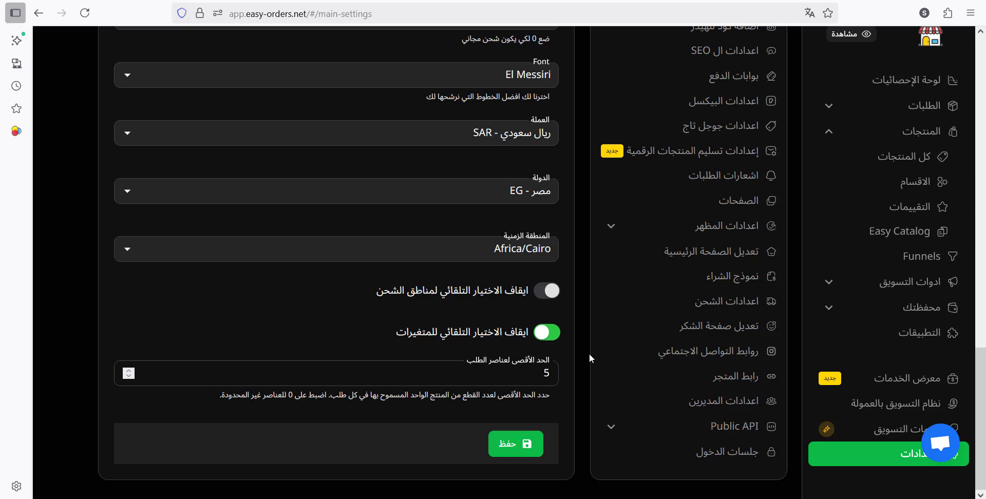
{"action": "left_click", "coordinate": [535, 441]}
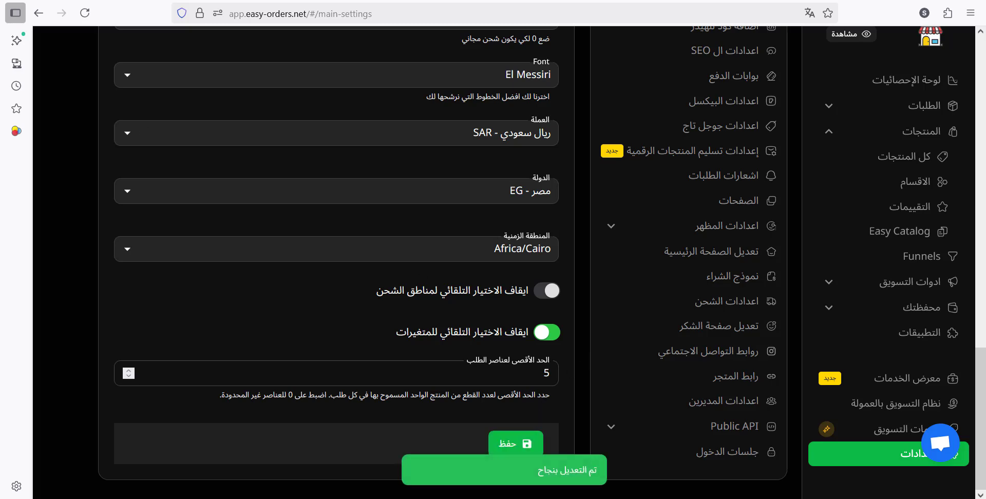
- Open the ترنج محير product page and raise the quantity in its order form to 6
{"action": "left_click", "coordinate": [304, 1]}
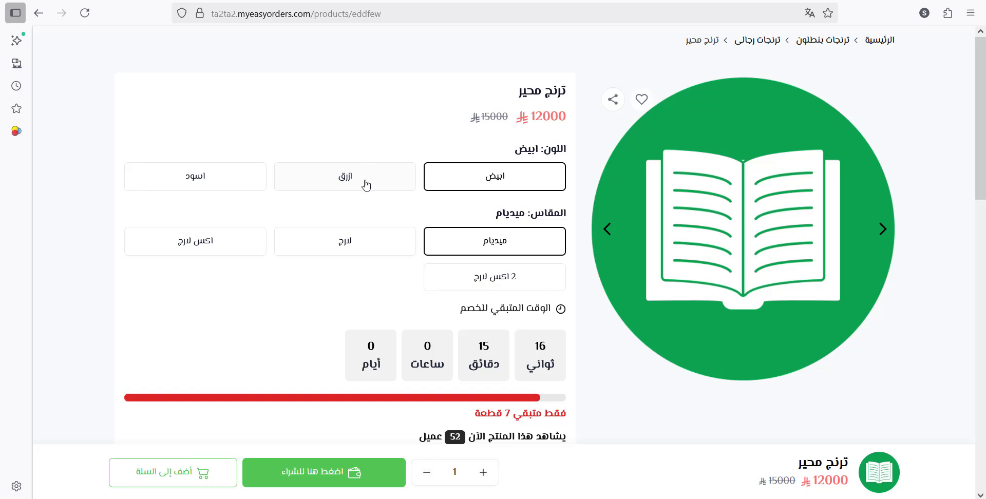
{"action": "scroll", "coordinate": [365, 190], "scroll_direction": "down", "scroll_amount": 3}
{"action": "scroll", "coordinate": [365, 190], "scroll_direction": "down", "scroll_amount": 3}
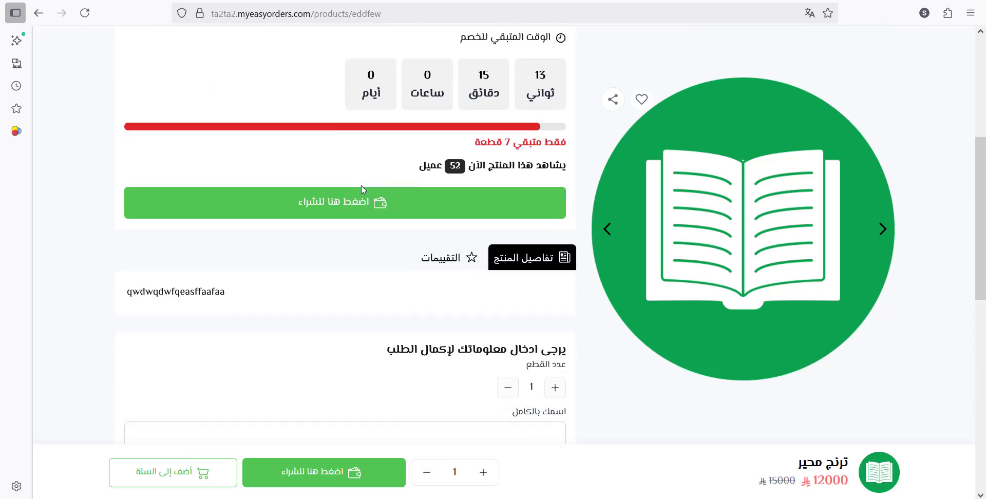
{"action": "scroll", "coordinate": [559, 257], "scroll_direction": "down", "scroll_amount": 3}
{"action": "left_click", "coordinate": [556, 252]}
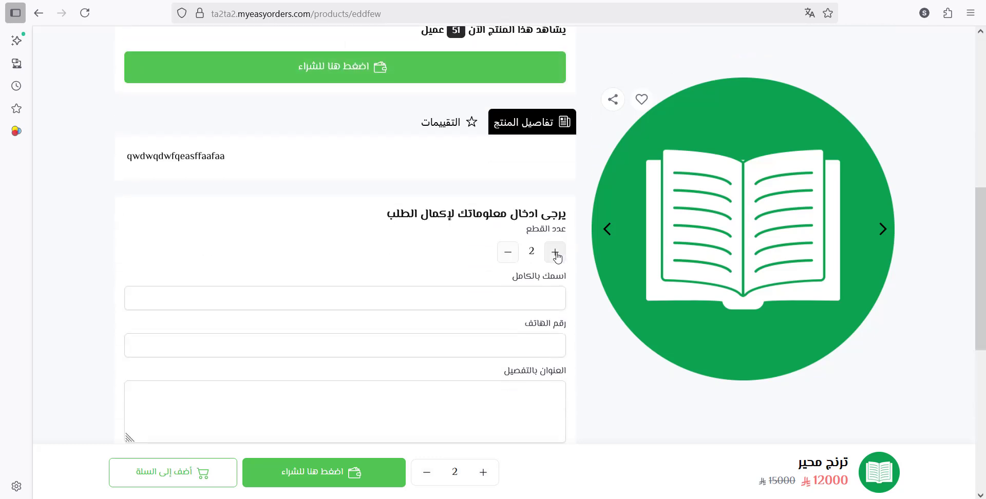
{"action": "left_click", "coordinate": [555, 253]}
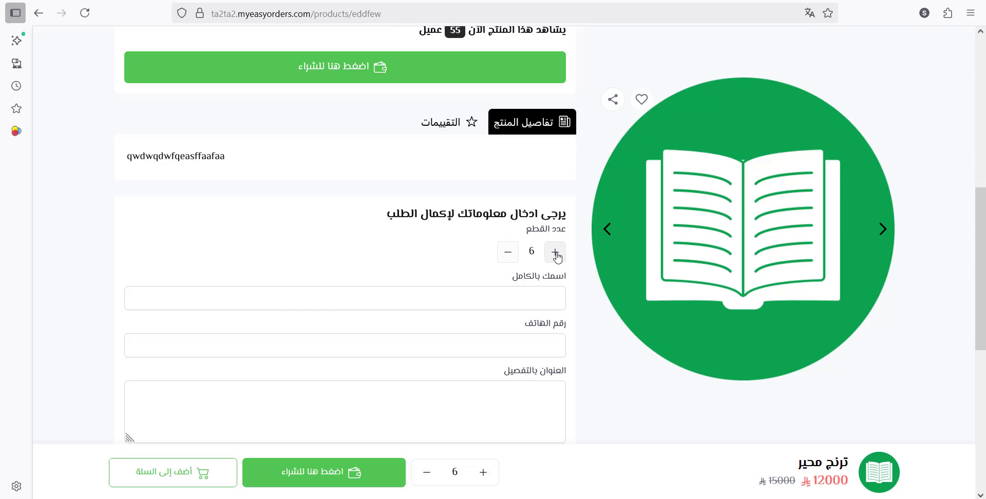
- Fill in the customer's name, phone number and address from saved entries and submit the order
{"action": "left_click", "coordinate": [539, 291]}
{"action": "left_click", "coordinate": [534, 316]}
{"action": "left_click", "coordinate": [540, 346]}
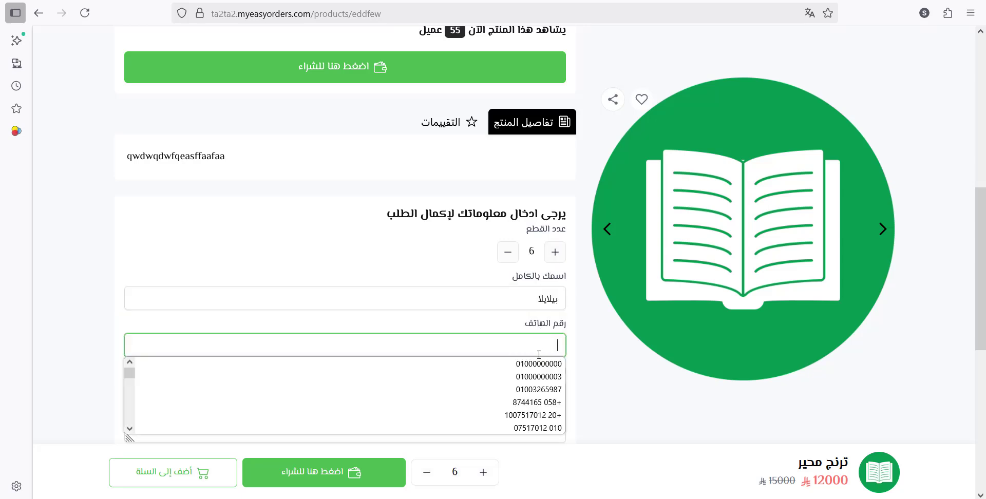
{"action": "left_click", "coordinate": [540, 362]}
{"action": "left_click", "coordinate": [541, 409]}
{"action": "left_click", "coordinate": [539, 310]}
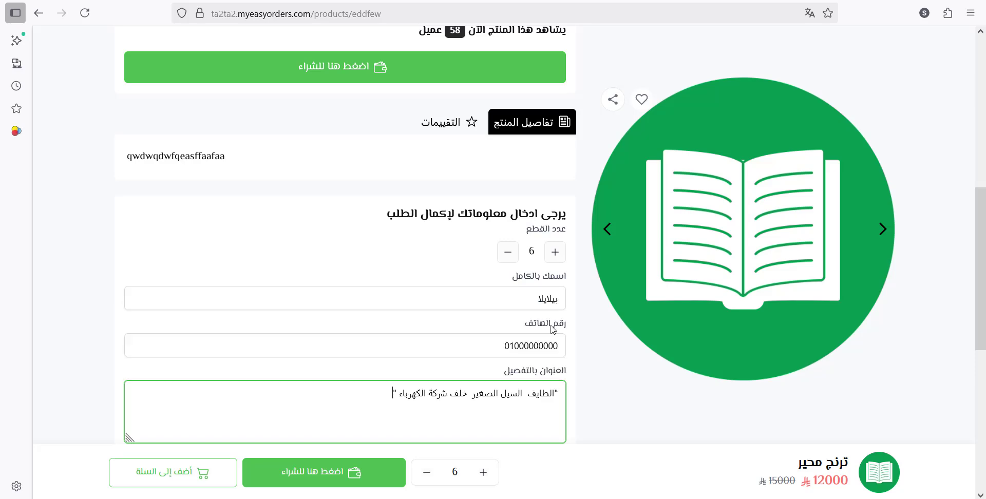
{"action": "scroll", "coordinate": [452, 359], "scroll_direction": "down", "scroll_amount": 3}
{"action": "left_click", "coordinate": [432, 378]}
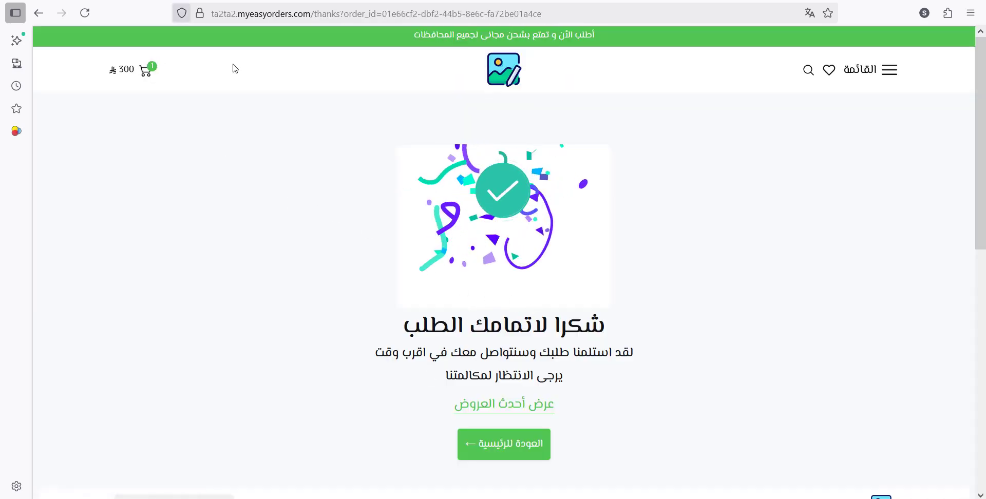
- Look over the order thank-you page, go to the storefront's home page and open the shopping cart
{"action": "scroll", "coordinate": [252, 103], "scroll_direction": "down", "scroll_amount": 3}
{"action": "scroll", "coordinate": [231, 113], "scroll_direction": "up", "scroll_amount": 1}
{"action": "scroll", "coordinate": [203, 90], "scroll_direction": "up", "scroll_amount": 2}
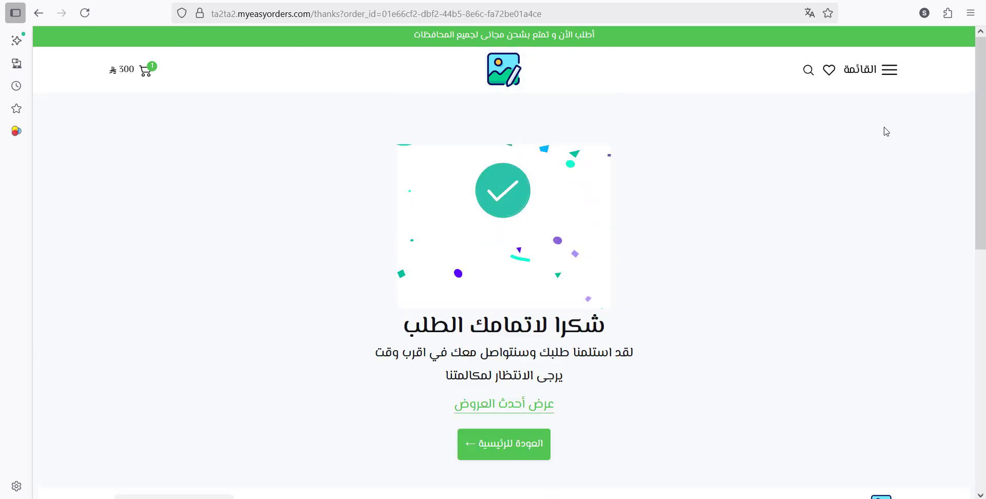
{"action": "left_click", "coordinate": [504, 78]}
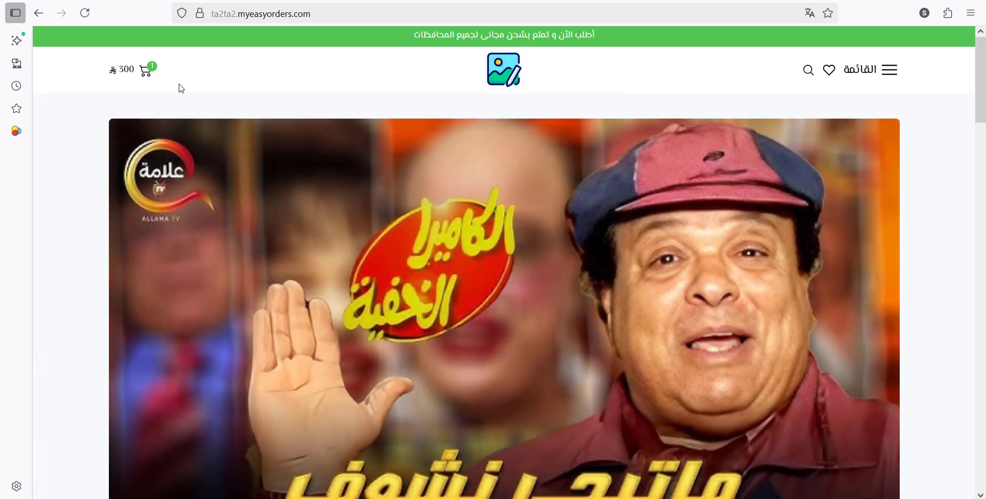
{"action": "left_click", "coordinate": [149, 72]}
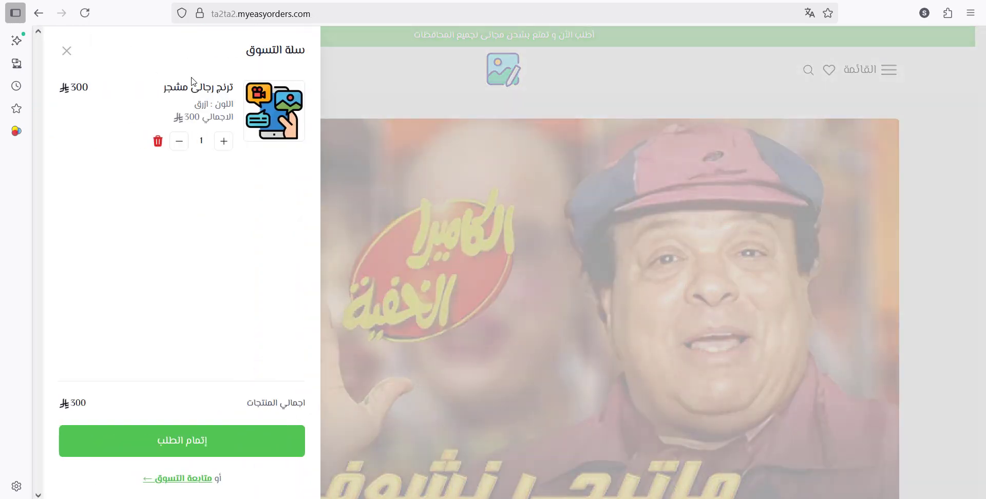
- Raise the quantity of ترنج رجالى مشجر in the shopping cart to 8
{"action": "left_click", "coordinate": [224, 141]}
{"action": "left_click", "coordinate": [224, 141]}
{"action": "left_click", "coordinate": [224, 141]}
{"action": "left_click", "coordinate": [224, 141]}
{"action": "left_click", "coordinate": [224, 141]}
{"action": "left_click", "coordinate": [224, 141]}
{"action": "left_click", "coordinate": [224, 141]}
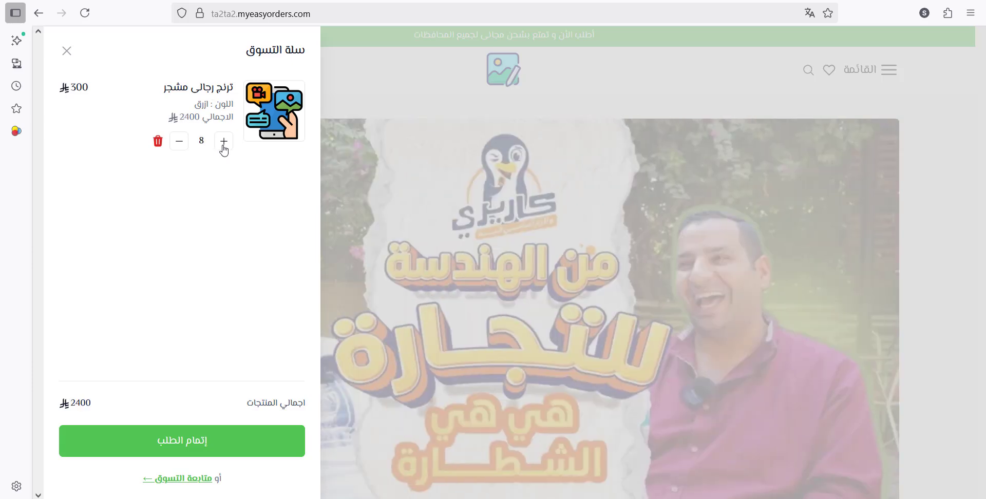
- Proceed to checkout, fill in the customer's name, phone number and address from saved entries, and complete the order
{"action": "left_click", "coordinate": [208, 450]}
{"action": "left_click", "coordinate": [851, 188]}
{"action": "left_click", "coordinate": [850, 189]}
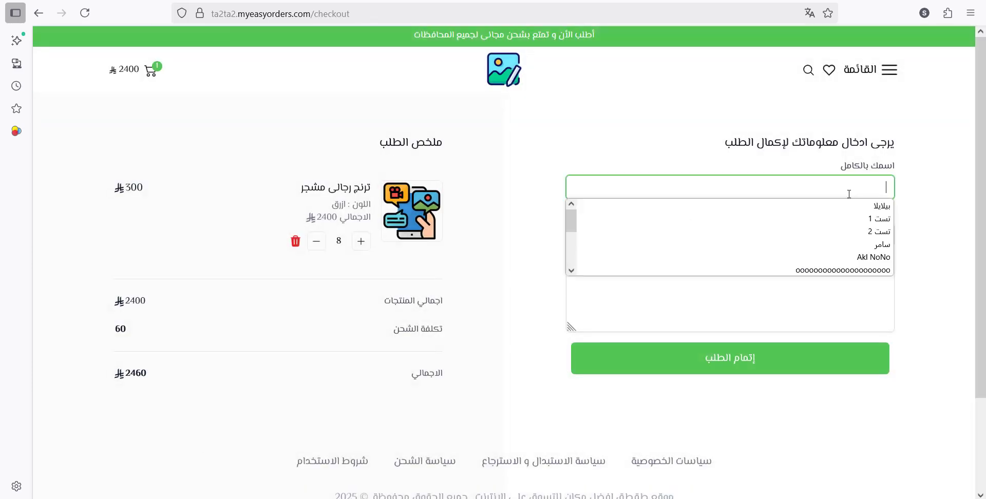
{"action": "left_click", "coordinate": [848, 207]}
{"action": "double_click", "coordinate": [847, 234]}
{"action": "left_click", "coordinate": [840, 255]}
{"action": "left_click", "coordinate": [839, 297]}
{"action": "left_click", "coordinate": [839, 297]}
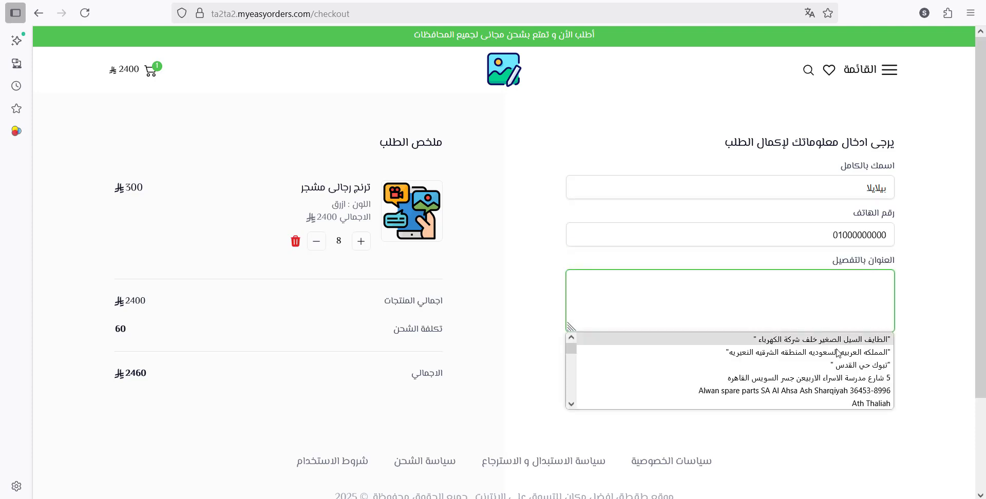
{"action": "left_click", "coordinate": [839, 339]}
{"action": "left_click", "coordinate": [743, 371]}
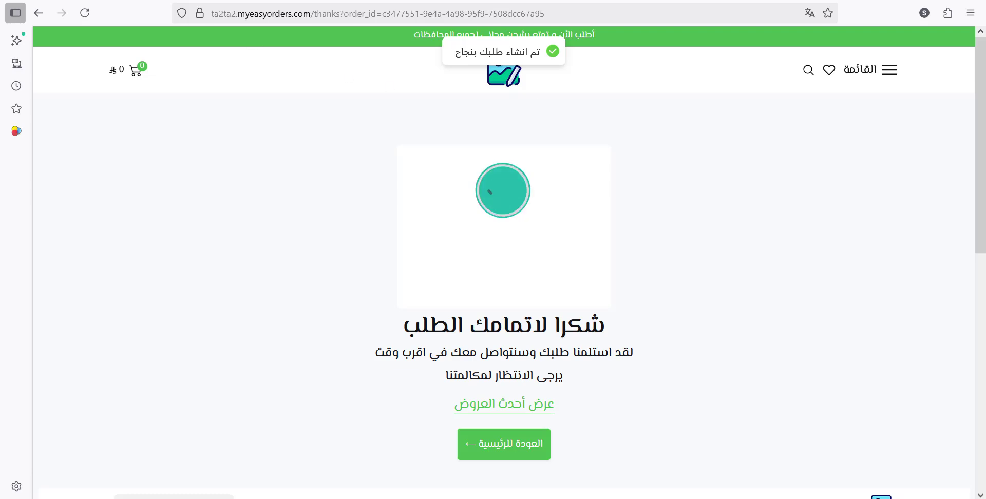
- Return to the store settings and save them again
{"action": "left_click", "coordinate": [123, 1]}
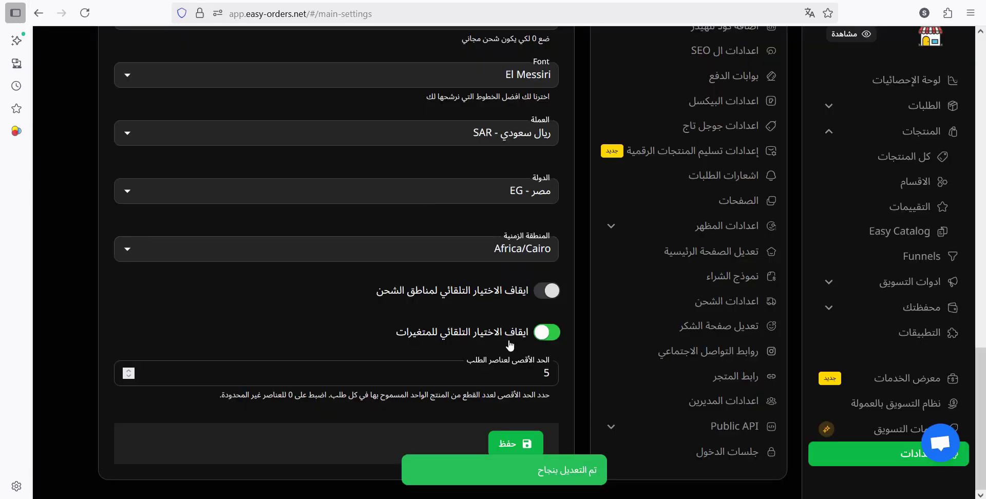
{"action": "left_click", "coordinate": [516, 452]}
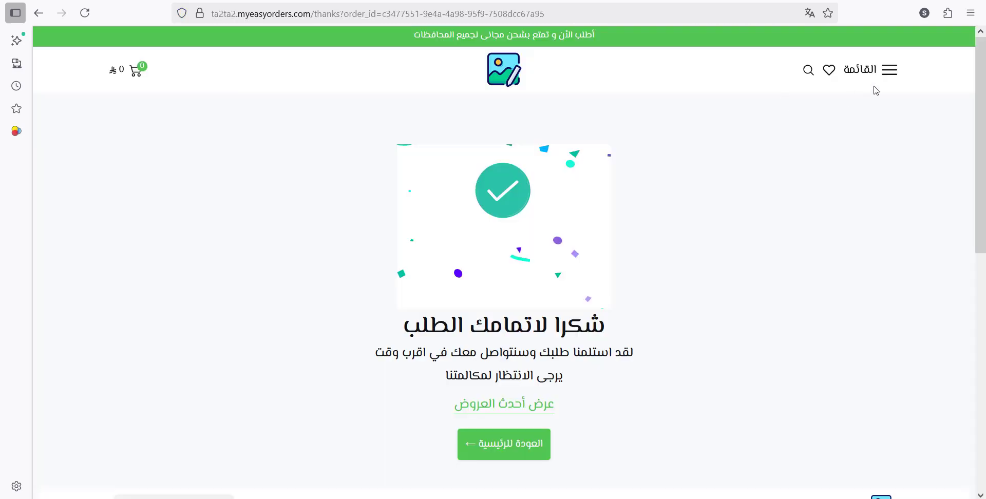
- Go to the storefront's home page and open the product page of ترنج رجالى مشجر from the best sellers
{"action": "left_click", "coordinate": [499, 76]}
{"action": "scroll", "coordinate": [356, 143], "scroll_direction": "down", "scroll_amount": 8}
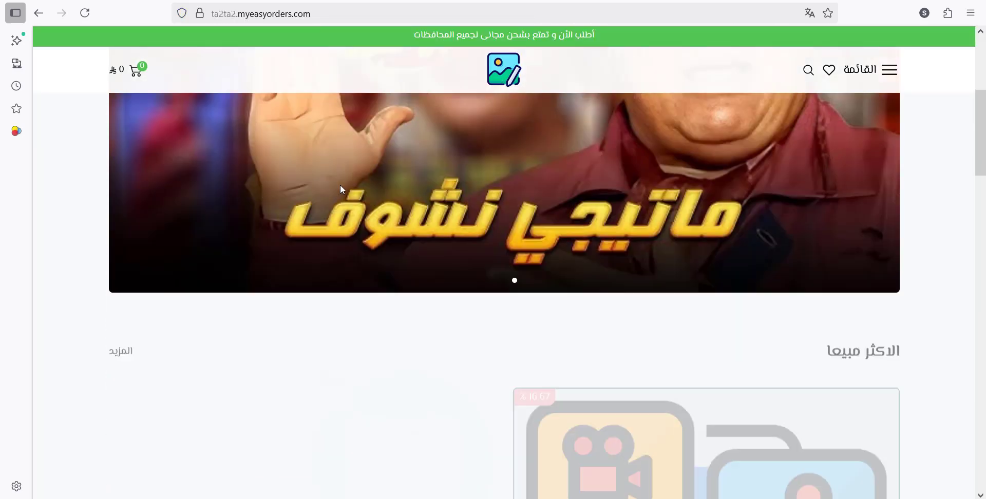
{"action": "left_click", "coordinate": [560, 236]}
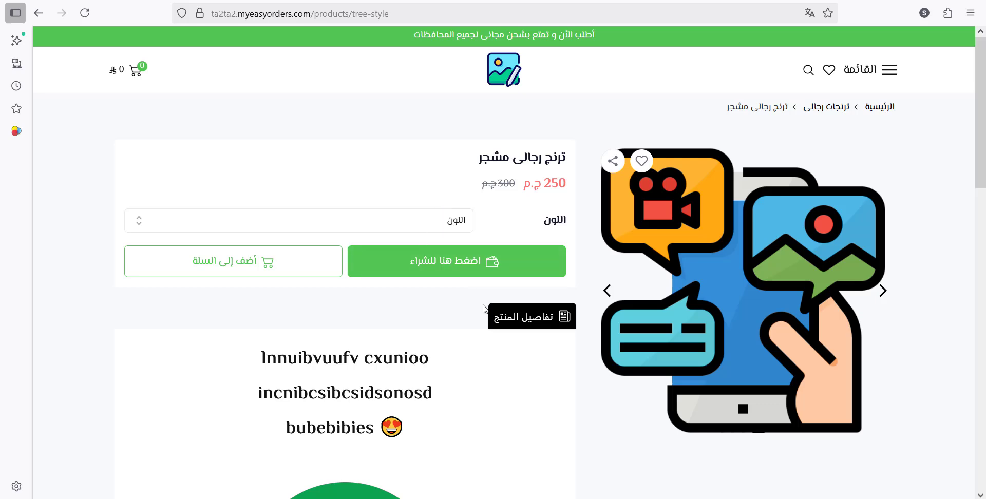
{"action": "scroll", "coordinate": [483, 303], "scroll_direction": "down", "scroll_amount": 4}
{"action": "scroll", "coordinate": [514, 278], "scroll_direction": "up", "scroll_amount": 4}
- Try to buy the product without a colour, then choose the colour ازرق and proceed to checkout
{"action": "left_click", "coordinate": [526, 268]}
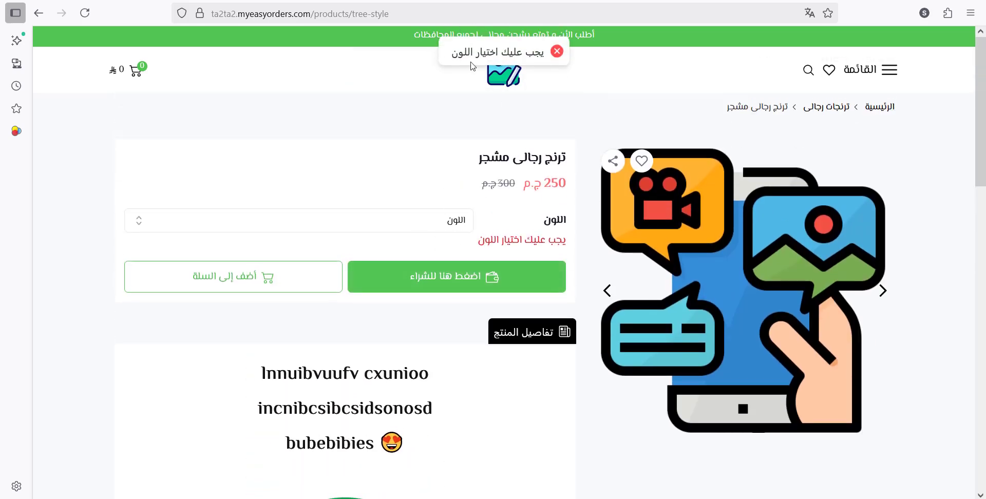
{"action": "left_click", "coordinate": [441, 229]}
{"action": "left_click", "coordinate": [439, 248]}
{"action": "left_click", "coordinate": [440, 256]}
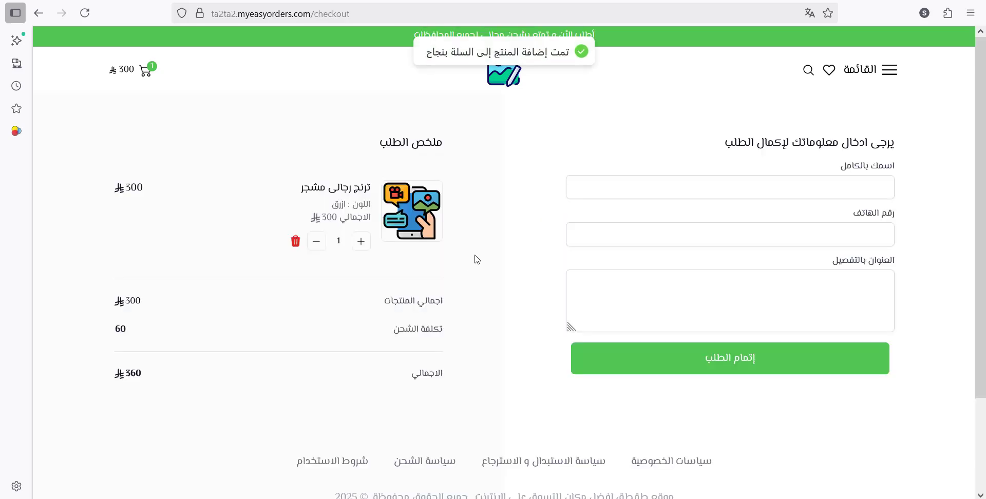
- Raise the quantity of ترنج رجالى مشجر in the order summary to 10
{"action": "left_click", "coordinate": [358, 247]}
{"action": "left_click", "coordinate": [359, 248]}
{"action": "left_click", "coordinate": [359, 248]}
{"action": "left_click", "coordinate": [358, 248]}
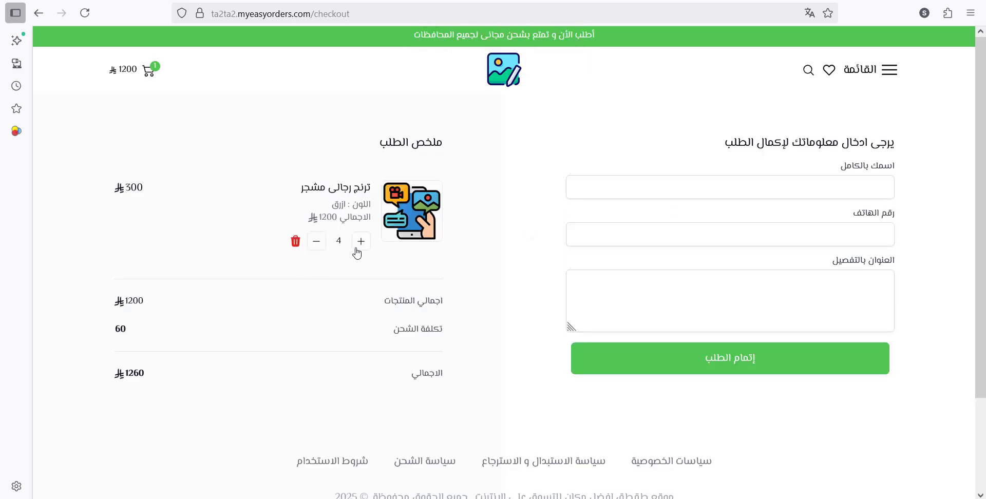
{"action": "left_click", "coordinate": [358, 248]}
{"action": "left_click", "coordinate": [359, 247]}
{"action": "left_click", "coordinate": [359, 248]}
{"action": "left_click", "coordinate": [358, 248]}
{"action": "left_click", "coordinate": [358, 247]}
- Fill in the customer's full name, a saved phone number and the detailed address, and try to complete the order
{"action": "left_click", "coordinate": [810, 194]}
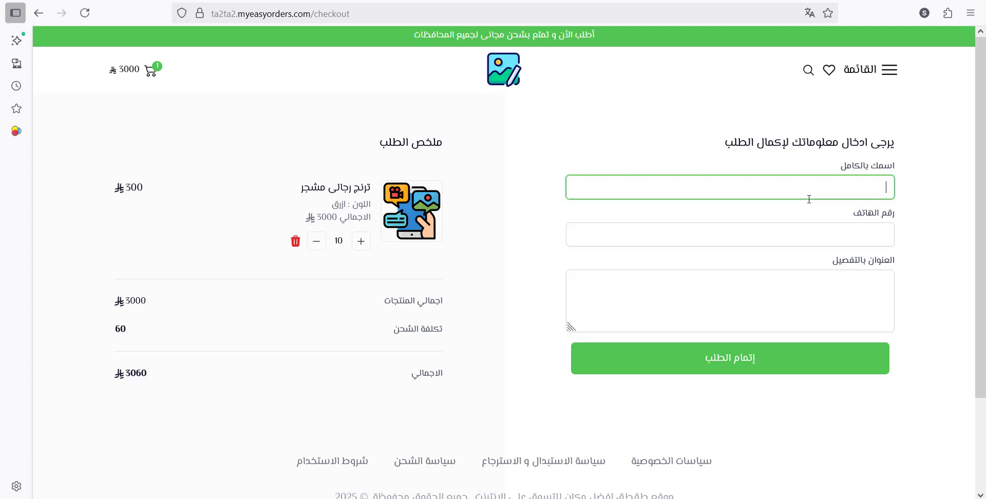
{"action": "type", "text": "بيلايلا"}
{"action": "double_click", "coordinate": [825, 194]}
{"action": "type", "text": "بيلايلايلا"}
{"action": "left_click", "coordinate": [829, 229]}
{"action": "left_click", "coordinate": [862, 254]}
{"action": "left_click", "coordinate": [802, 298]}
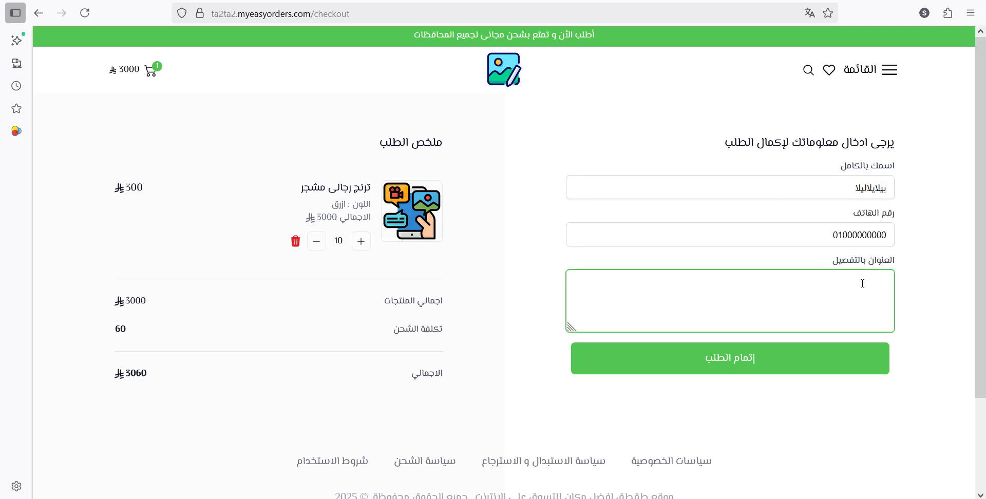
{"action": "type", "text": "بيريبي"}
{"action": "left_click", "coordinate": [729, 359]}
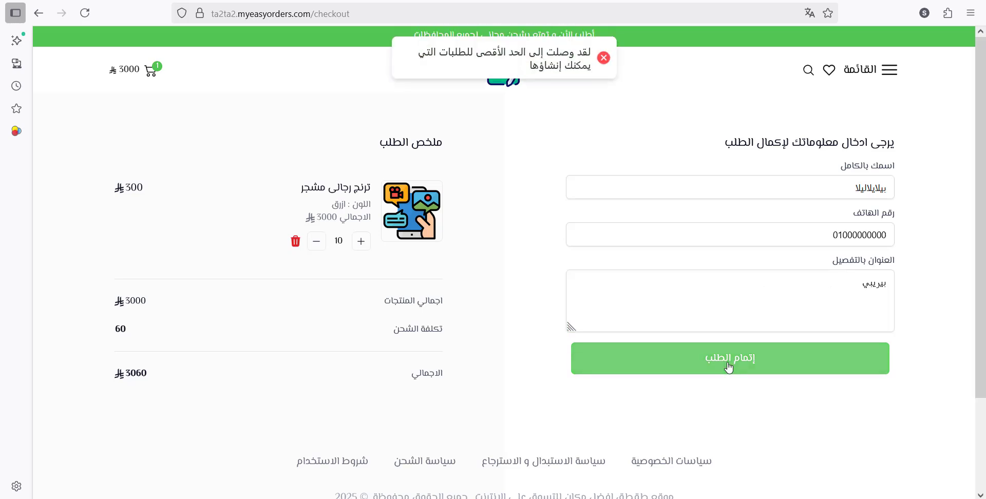
- Return to the store settings, set the maximum order items to 0 and save the settings
{"action": "key", "text": "ctrl+Tab"}
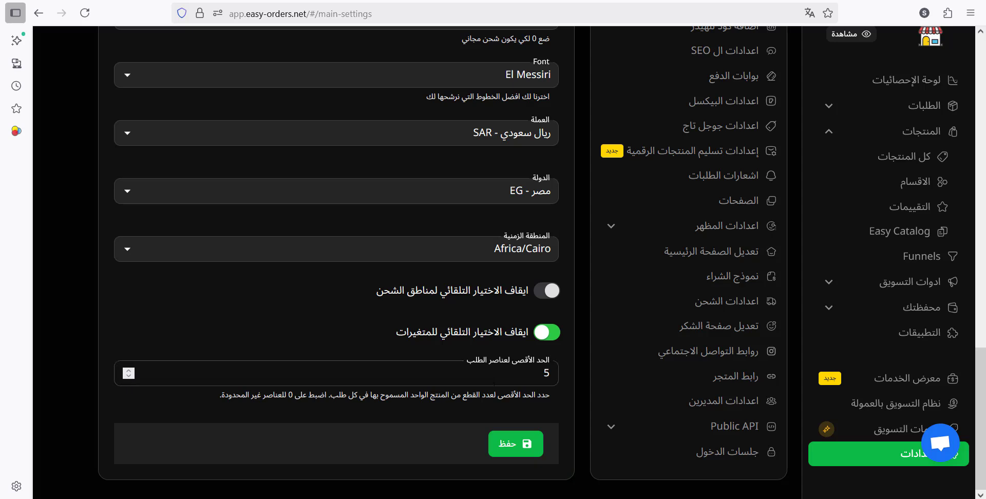
{"action": "double_click", "coordinate": [523, 373]}
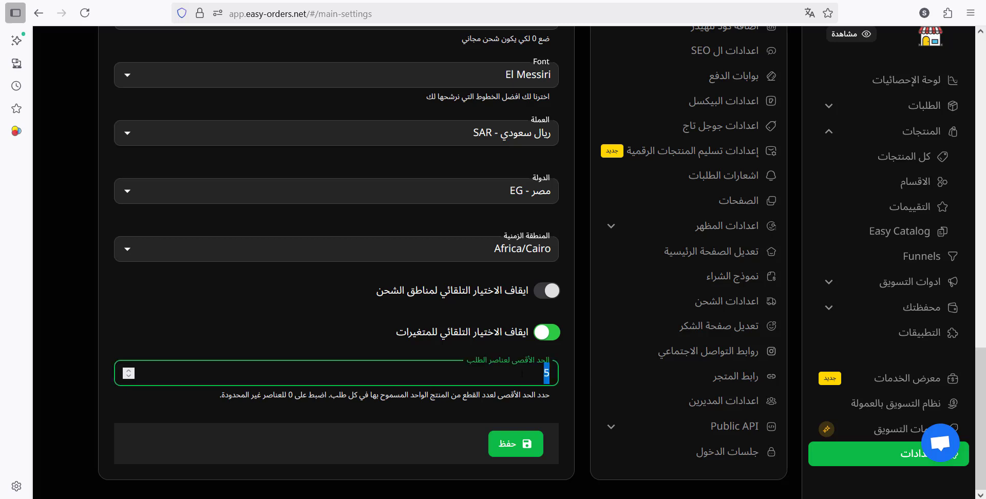
{"action": "type", "text": "0"}
{"action": "left_click", "coordinate": [506, 447]}
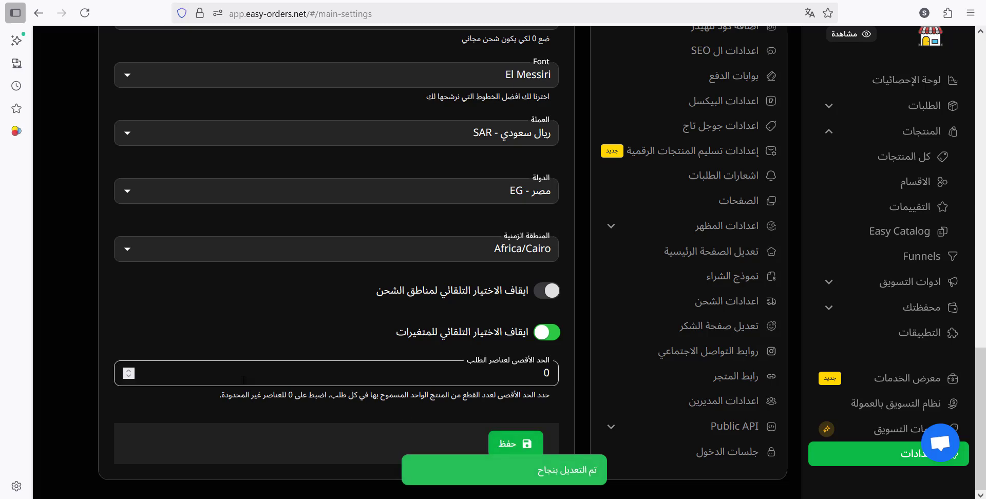
{"action": "scroll", "coordinate": [82, 276], "scroll_direction": "up", "scroll_amount": 10}
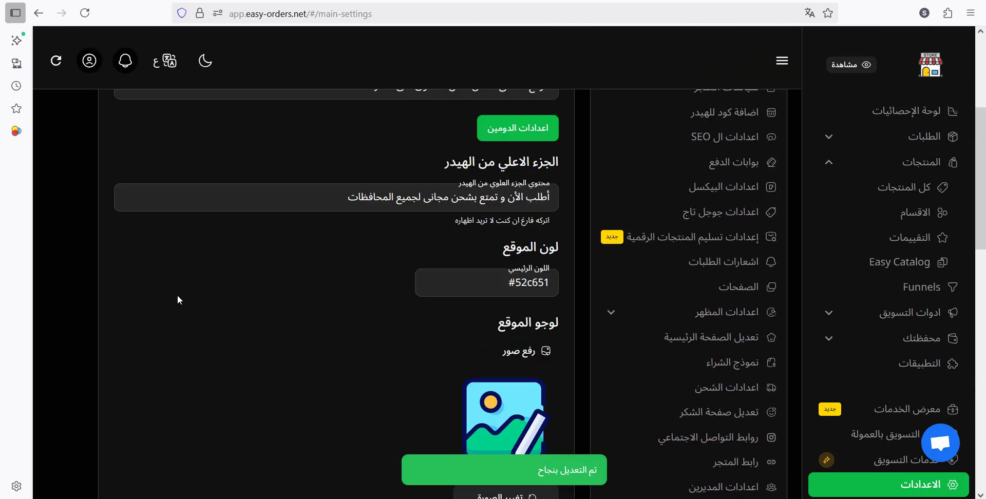
{"action": "scroll", "coordinate": [177, 300], "scroll_direction": "up", "scroll_amount": 5}
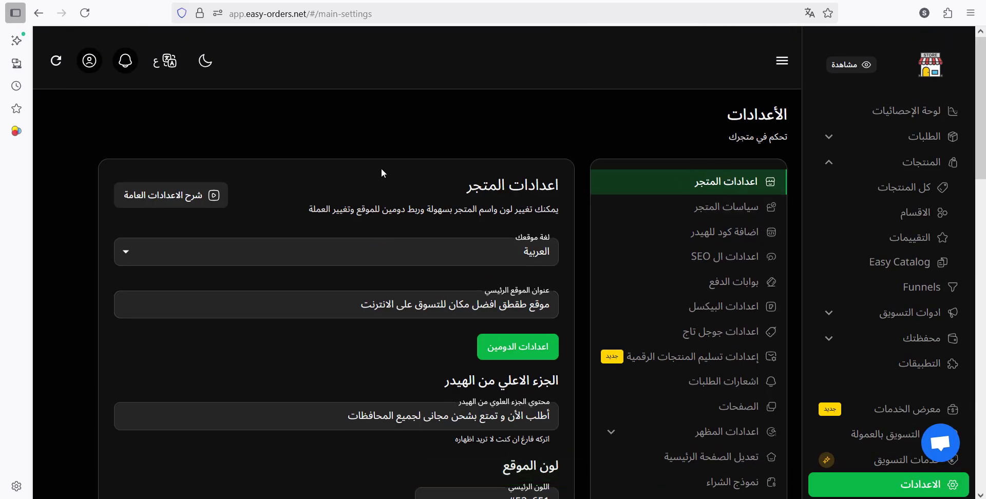
{"action": "scroll", "coordinate": [543, 208], "scroll_direction": "down", "scroll_amount": 10}
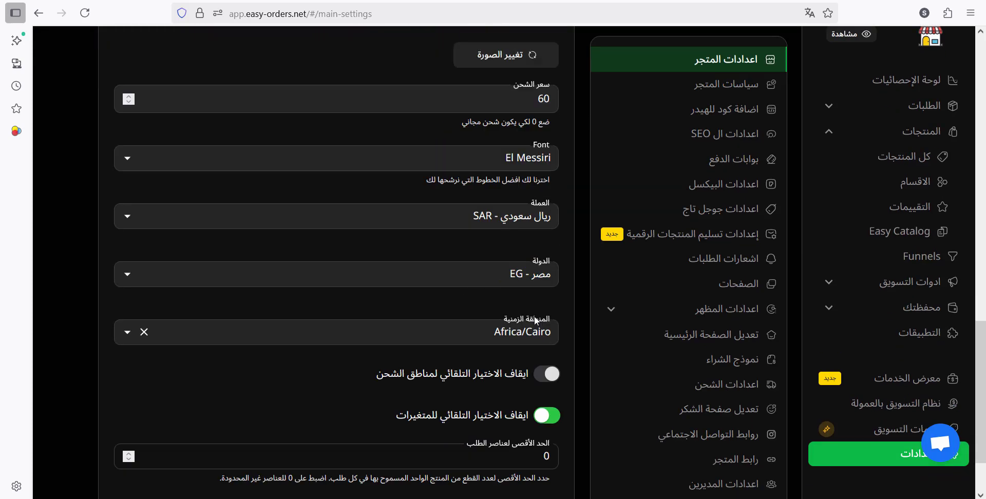
{"action": "scroll", "coordinate": [535, 319], "scroll_direction": "up", "scroll_amount": 10}
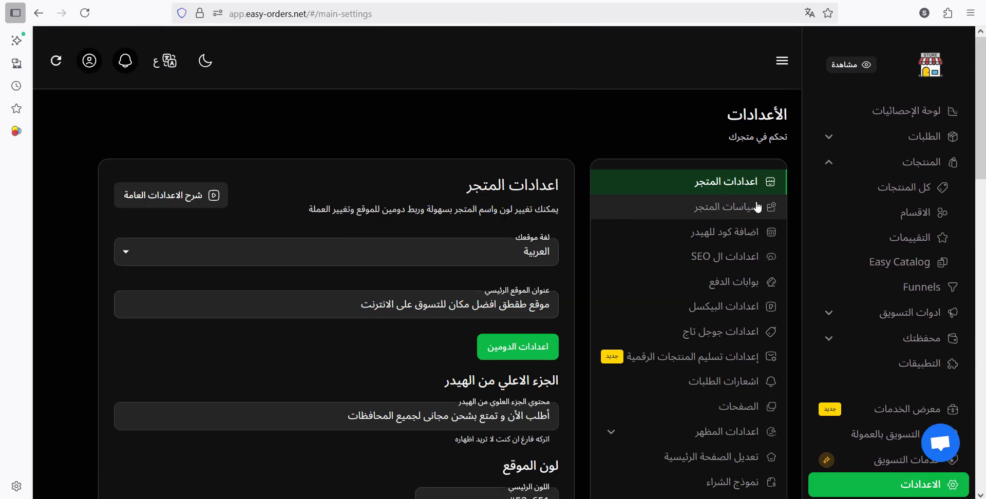